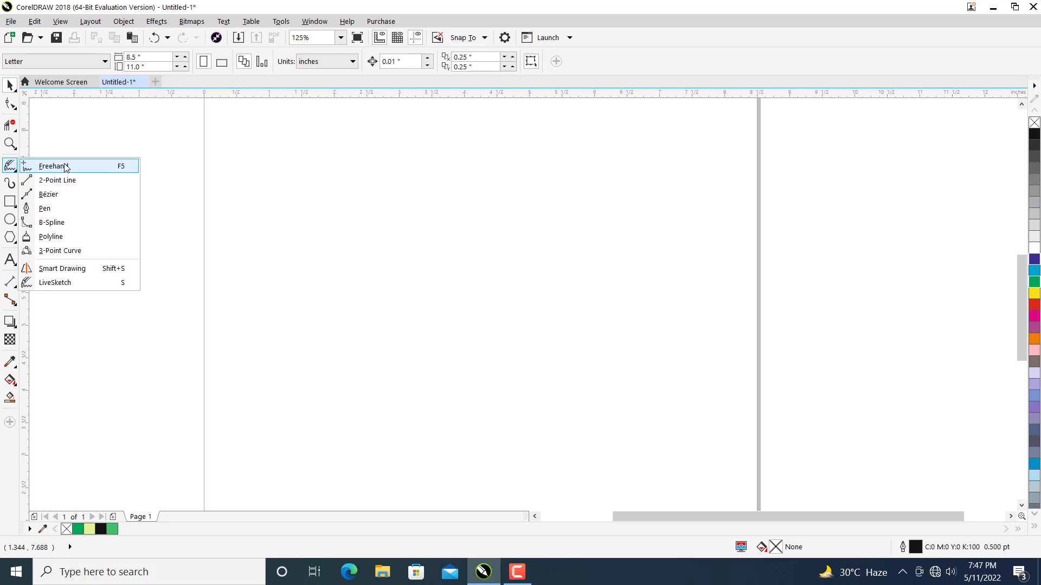
- Draw a wavy LiveSketch curve about 2.6 inches wide and 0.5 inch high on the upper part of the page
{"action": "left_click", "coordinate": [55, 283]}
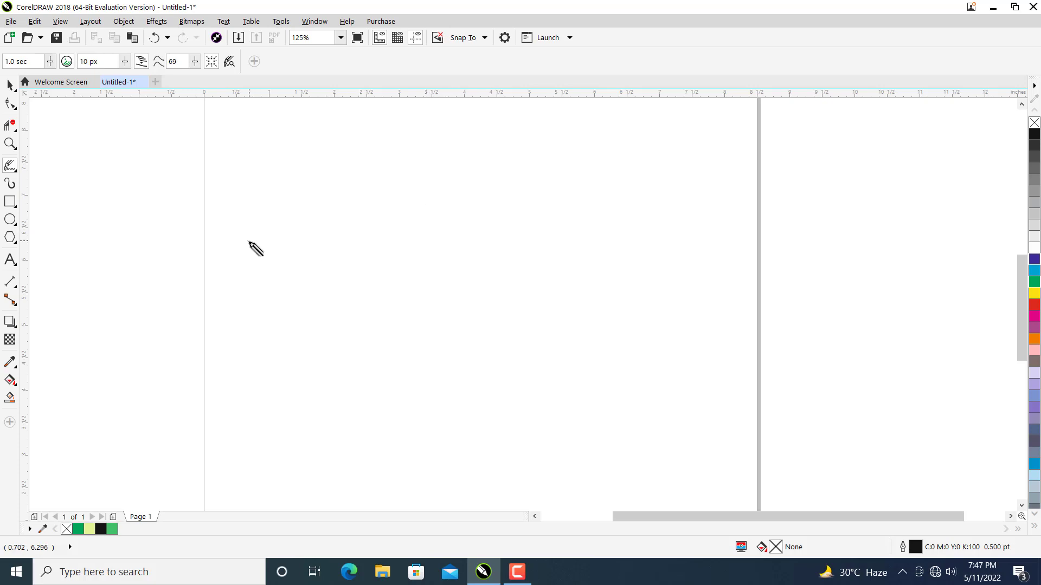
{"action": "mouse_move", "coordinate": [244, 238]}
{"action": "left_mouse_down"}
{"action": "mouse_move", "coordinate": [299, 218]}
{"action": "mouse_move", "coordinate": [375, 247]}
{"action": "mouse_move", "coordinate": [415, 226]}
{"action": "left_mouse_up"}
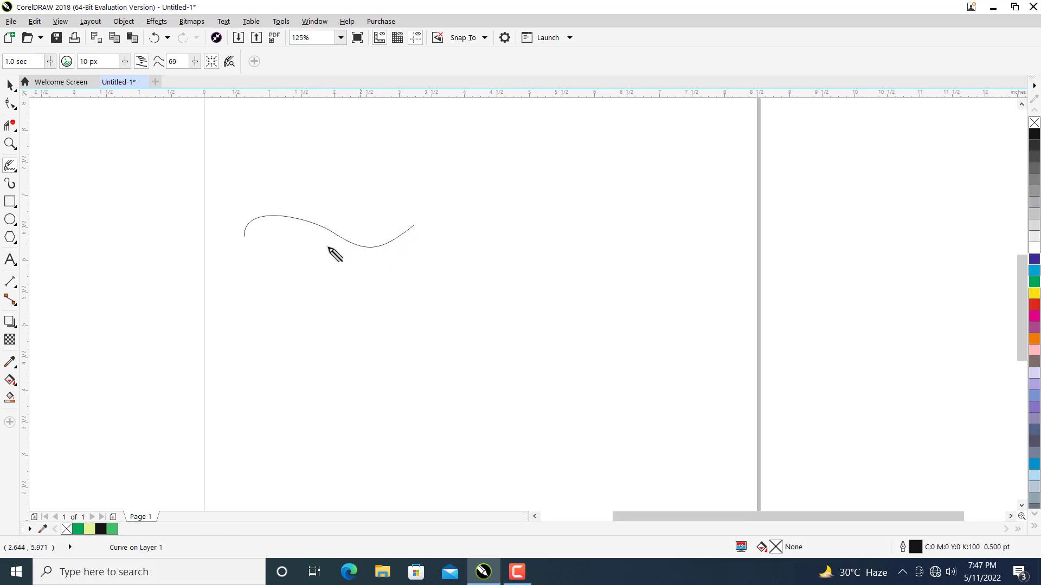
{"action": "scroll", "coordinate": [315, 239], "scroll_direction": "up", "scroll_amount": 4}
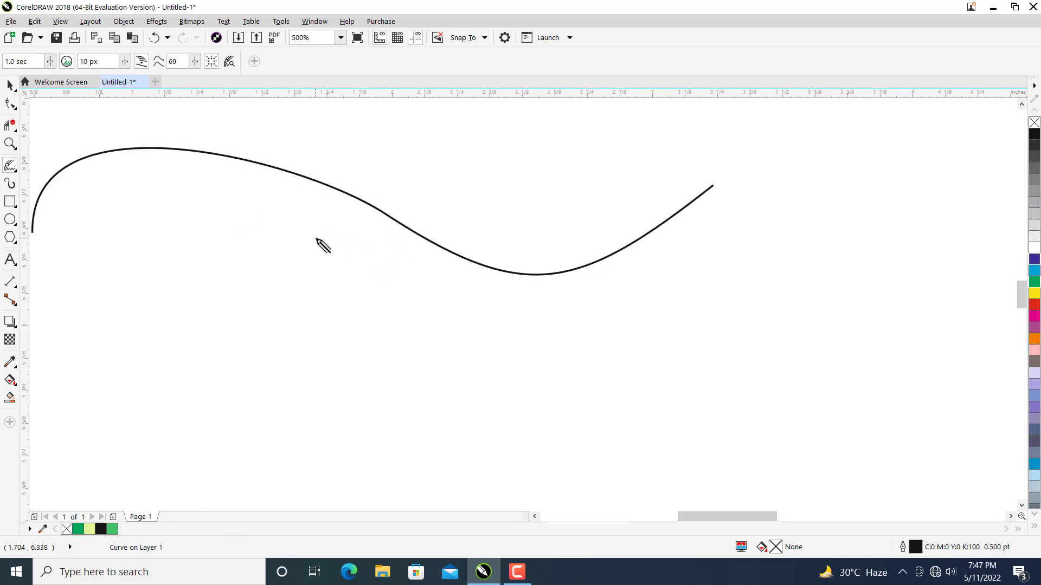
{"action": "scroll", "coordinate": [327, 243], "scroll_direction": "down", "scroll_amount": 4}
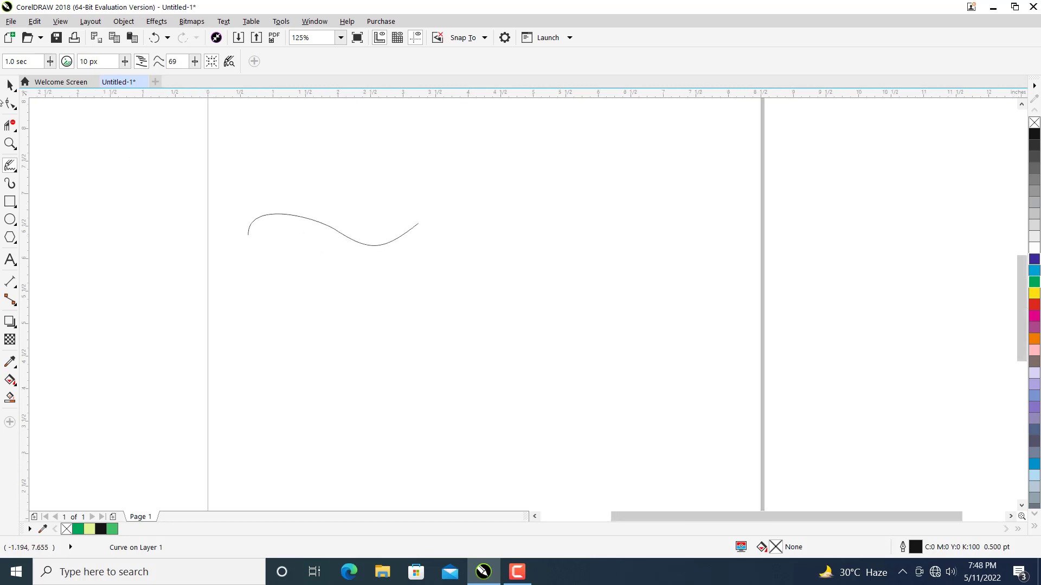
- Set the wavy curve's outline width to 0.75 pt
{"action": "left_click", "coordinate": [9, 85]}
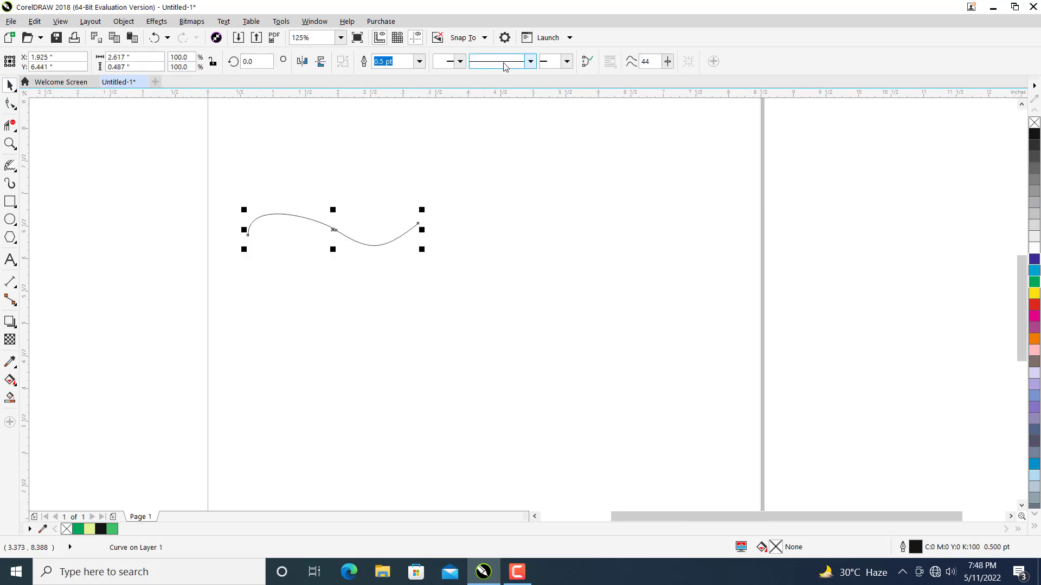
{"action": "left_click", "coordinate": [421, 62]}
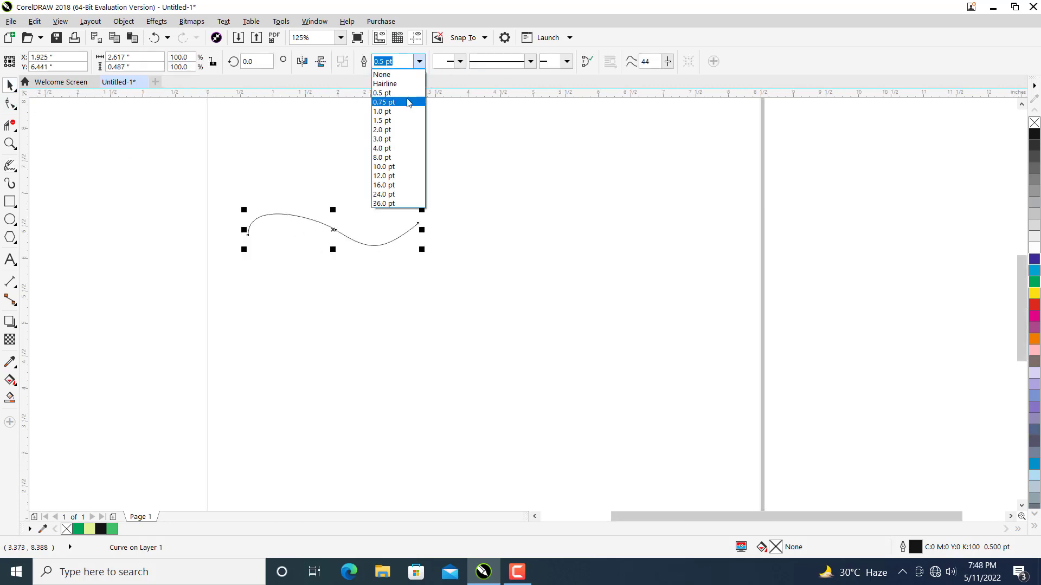
{"action": "left_click", "coordinate": [408, 103]}
{"action": "scroll", "coordinate": [361, 228], "scroll_direction": "up", "scroll_amount": 2}
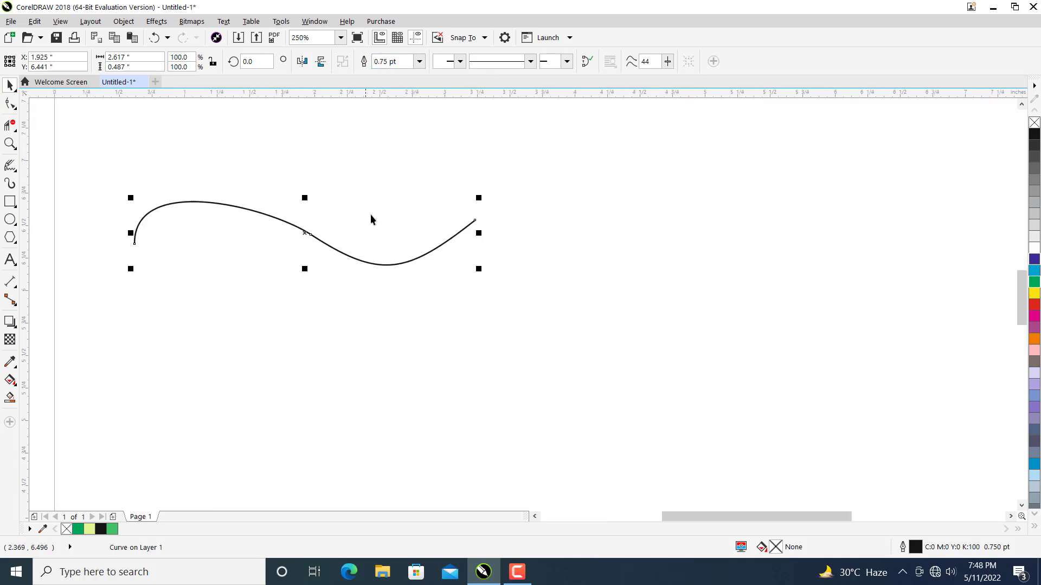
- Sketch two more wavy LiveSketch curves, a short one below the first and a longer one to its right
{"action": "left_click", "coordinate": [11, 167]}
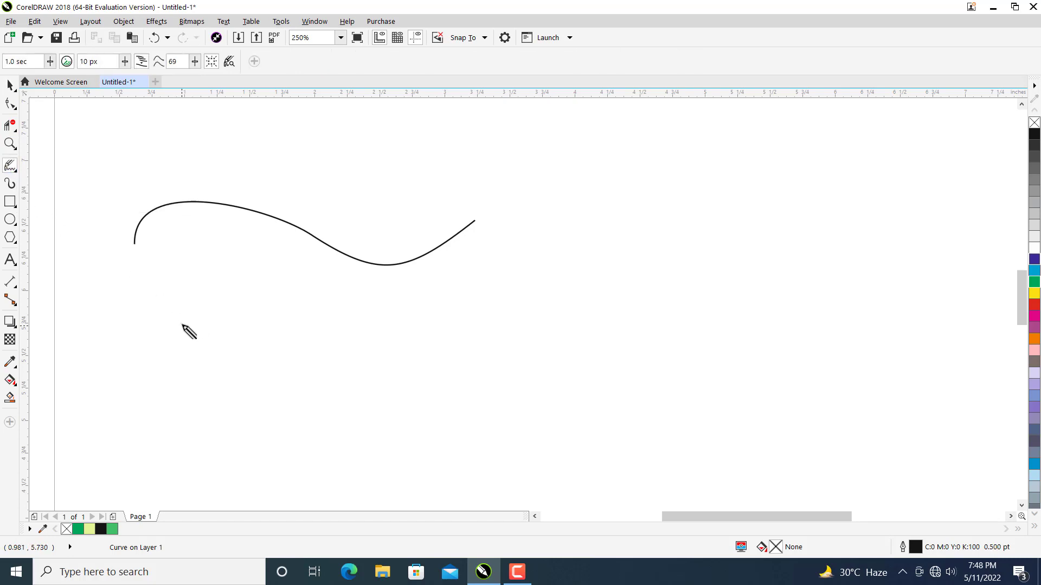
{"action": "mouse_move", "coordinate": [182, 324]}
{"action": "left_mouse_down"}
{"action": "mouse_move", "coordinate": [221, 285]}
{"action": "mouse_move", "coordinate": [257, 281]}
{"action": "mouse_move", "coordinate": [364, 318]}
{"action": "mouse_move", "coordinate": [432, 313]}
{"action": "left_mouse_up"}
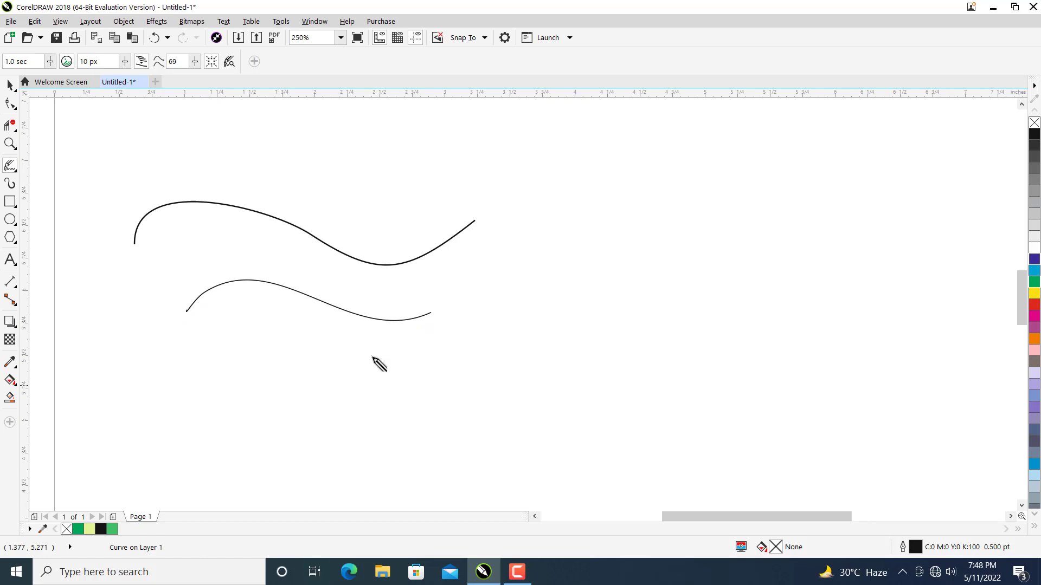
{"action": "mouse_move", "coordinate": [508, 314]}
{"action": "left_mouse_down"}
{"action": "mouse_move", "coordinate": [528, 261]}
{"action": "mouse_move", "coordinate": [642, 238]}
{"action": "mouse_move", "coordinate": [717, 266]}
{"action": "mouse_move", "coordinate": [756, 259]}
{"action": "mouse_move", "coordinate": [802, 229]}
{"action": "mouse_move", "coordinate": [837, 228]}
{"action": "left_mouse_up"}
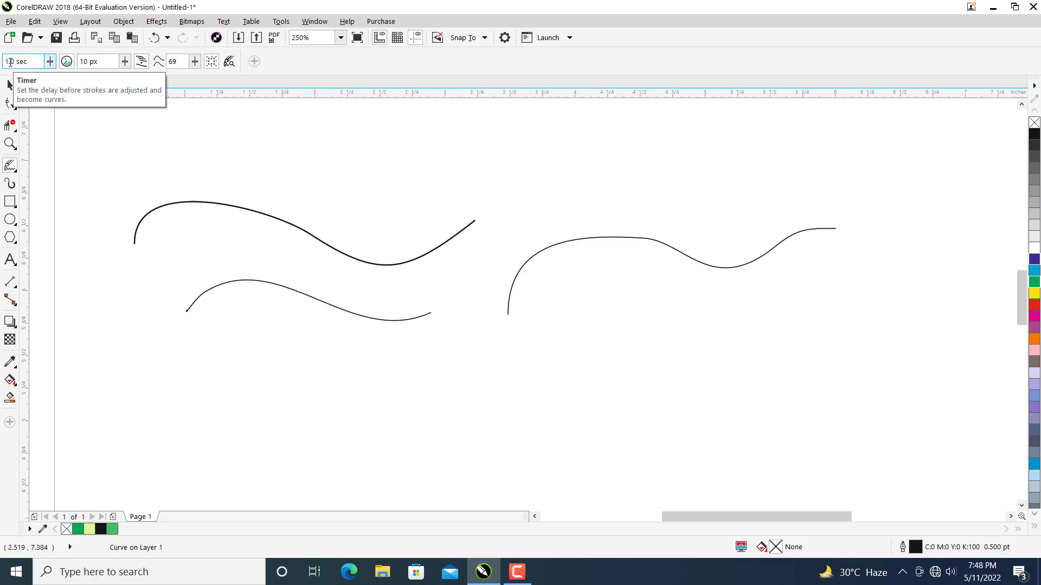
- Set the LiveSketch timer to 5 seconds and sketch a two-humped curve below the existing ones
{"action": "left_click", "coordinate": [27, 61]}
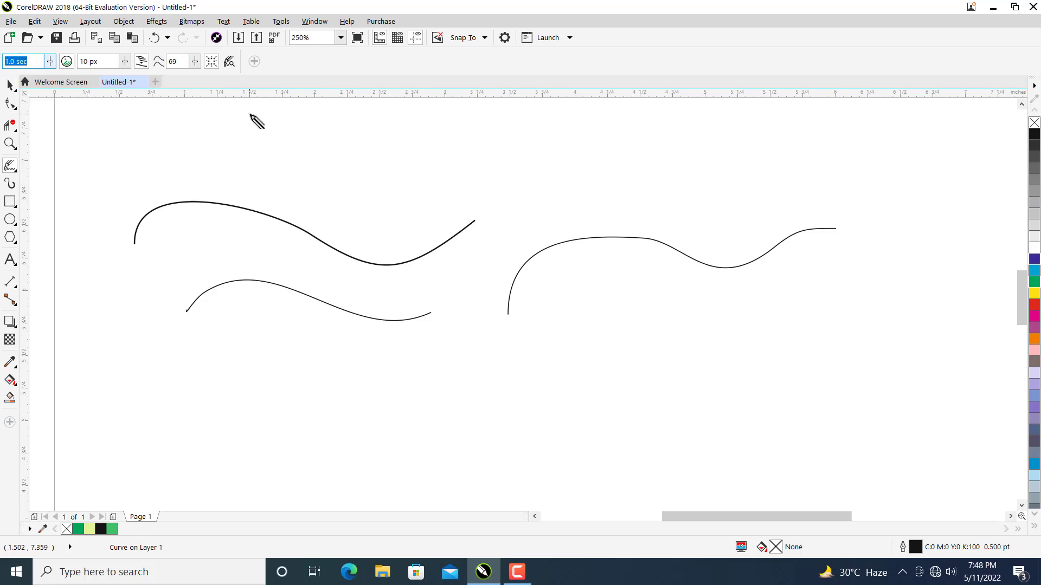
{"action": "type", "text": "5"}
{"action": "key", "text": "Return"}
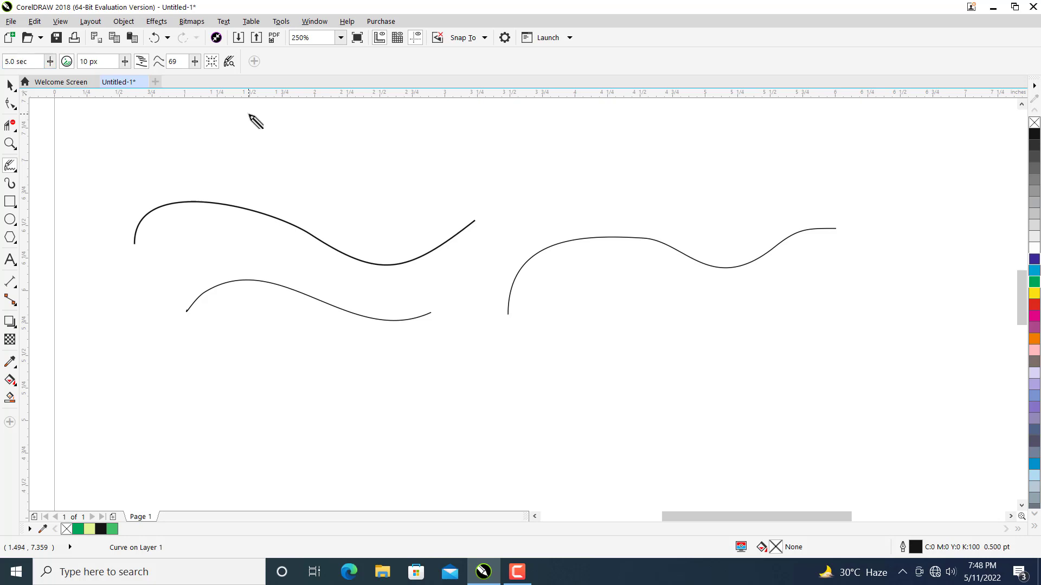
{"action": "mouse_move", "coordinate": [311, 447]}
{"action": "left_mouse_down"}
{"action": "mouse_move", "coordinate": [318, 408]}
{"action": "mouse_move", "coordinate": [342, 384]}
{"action": "mouse_move", "coordinate": [398, 396]}
{"action": "mouse_move", "coordinate": [423, 436]}
{"action": "mouse_move", "coordinate": [450, 424]}
{"action": "mouse_move", "coordinate": [476, 379]}
{"action": "mouse_move", "coordinate": [500, 378]}
{"action": "mouse_move", "coordinate": [559, 422]}
{"action": "left_mouse_up"}
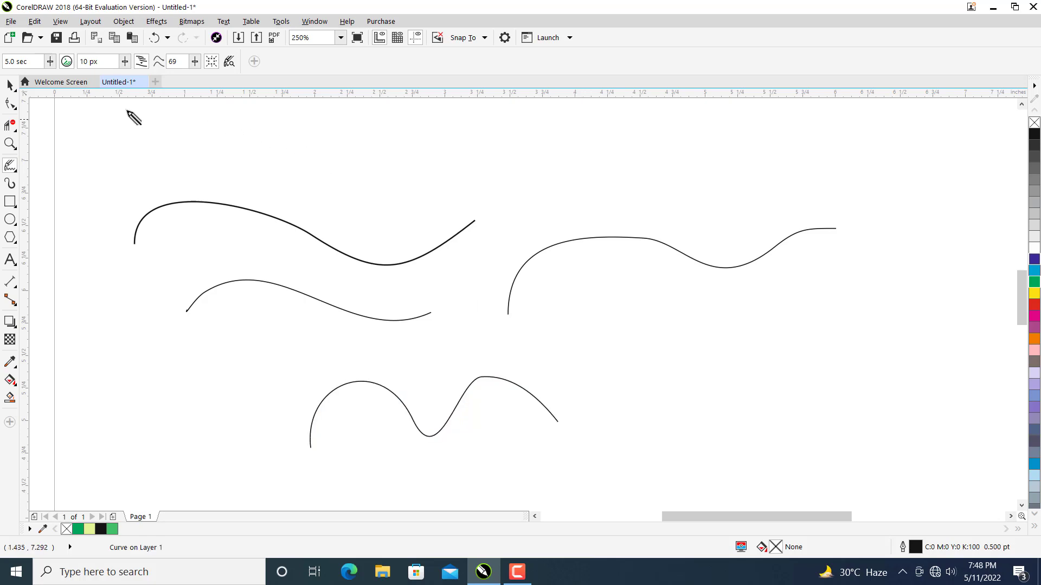
- Set the LiveSketch timer to 2 seconds and switch the inclusion of existing curves off and back on, keeping the 10 px distance
{"action": "left_click", "coordinate": [22, 62]}
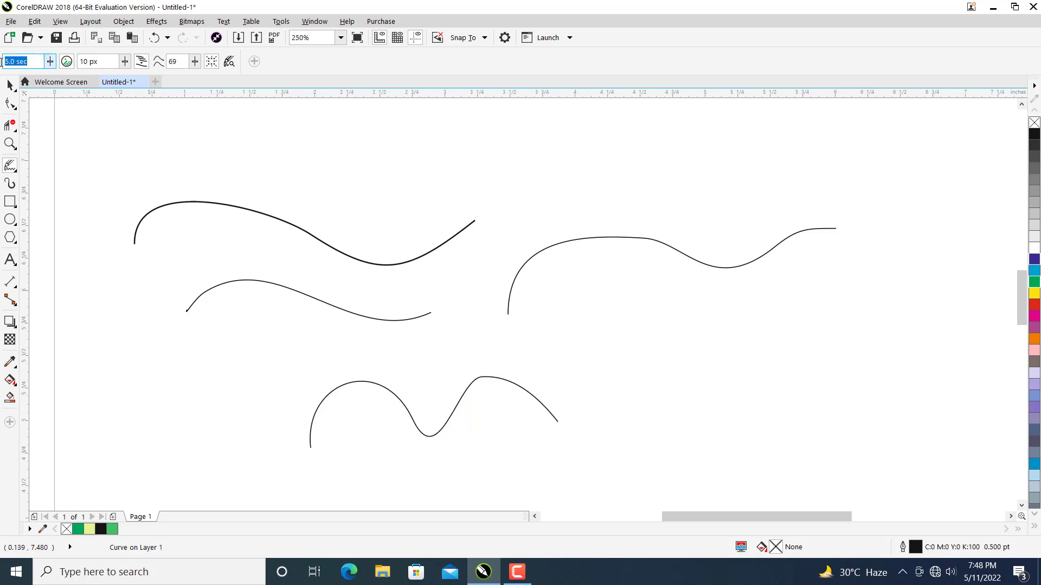
{"action": "type", "text": "2"}
{"action": "key", "text": "Return"}
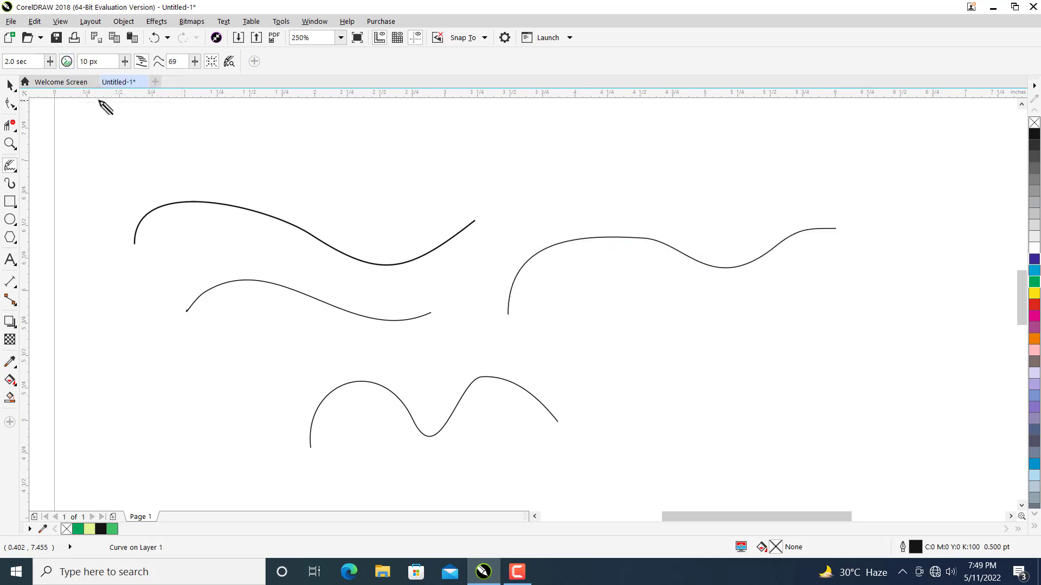
{"action": "left_click", "coordinate": [70, 63]}
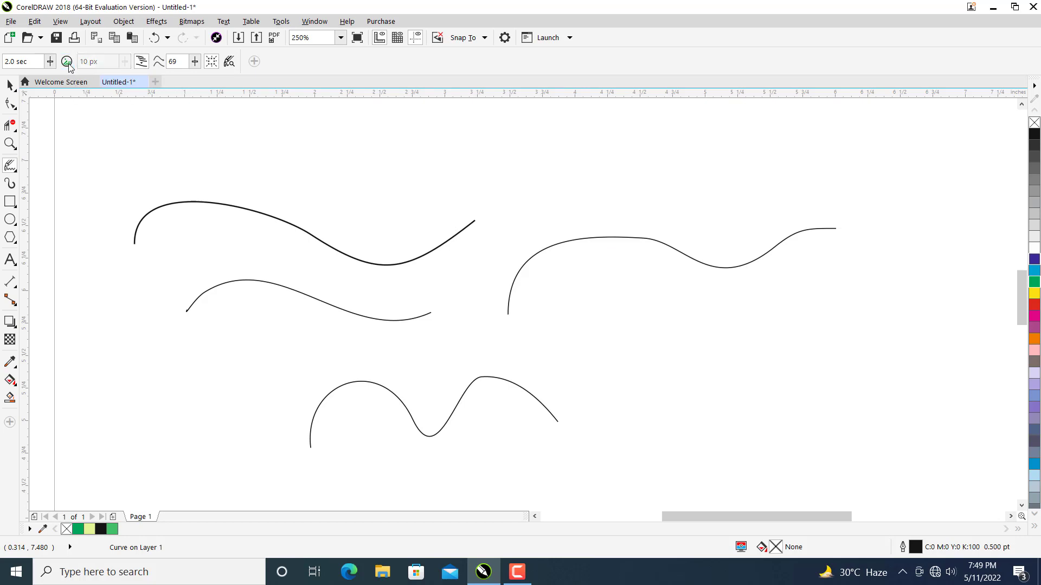
{"action": "left_click", "coordinate": [68, 63]}
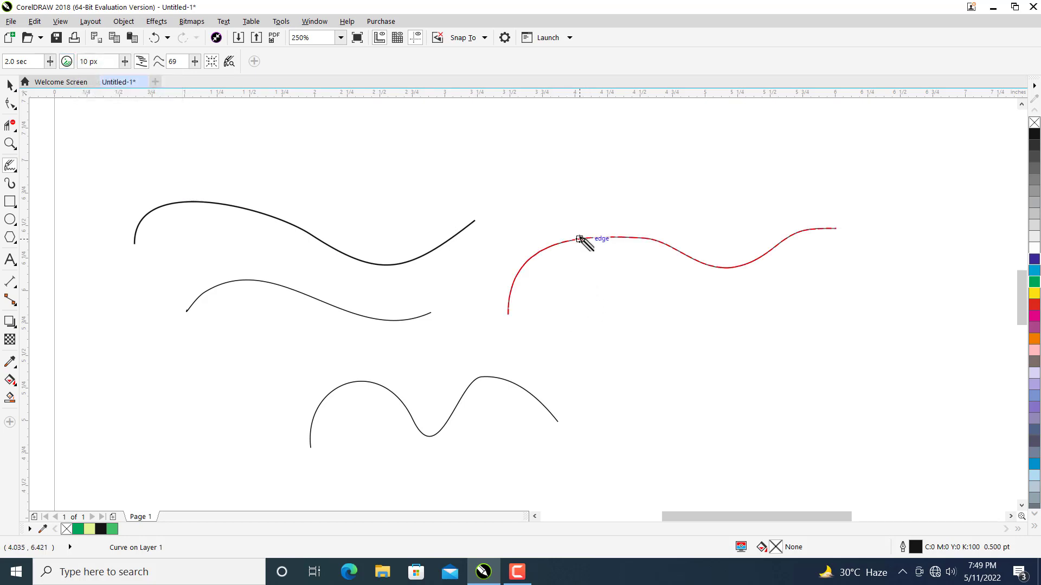
- Reshape the right-hand curve by sketching over its crest and its rising end
{"action": "left_click_drag", "start_coordinate": [579, 239], "coordinate": [681, 248]}
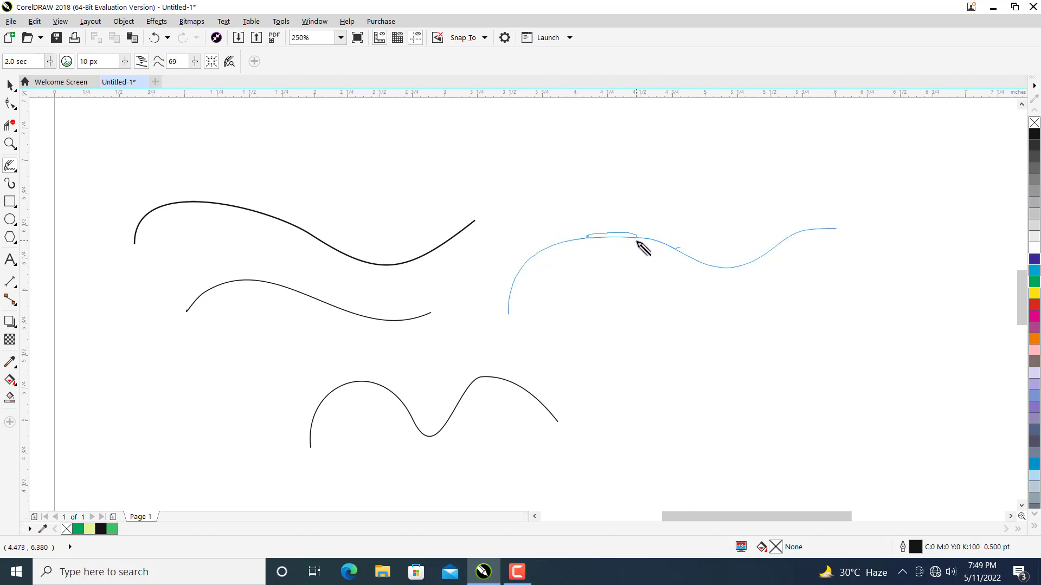
{"action": "scroll", "coordinate": [643, 242], "scroll_direction": "up", "scroll_amount": 3}
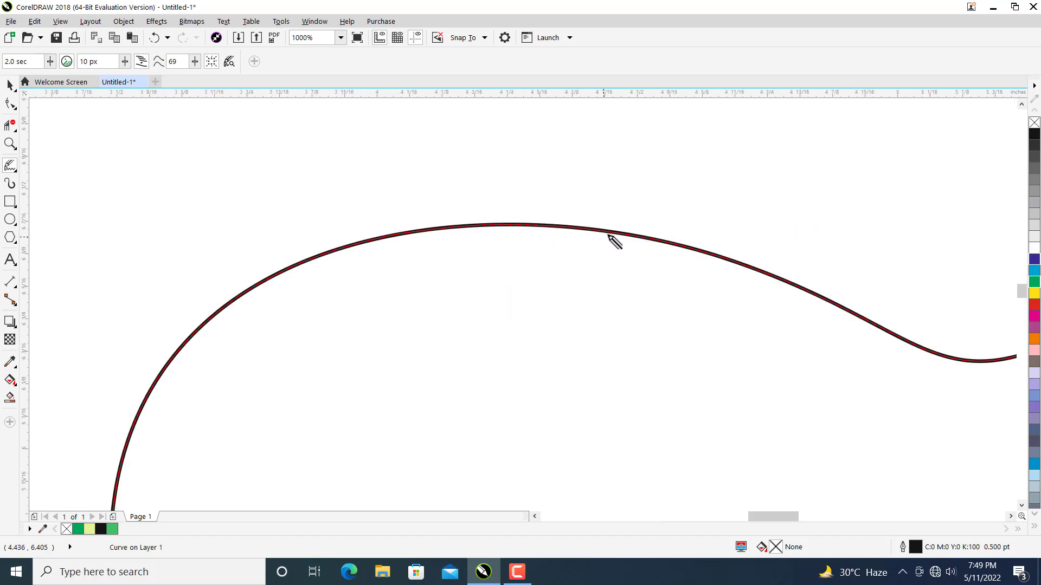
{"action": "scroll", "coordinate": [615, 241], "scroll_direction": "down", "scroll_amount": 3}
{"action": "mouse_move", "coordinate": [739, 255]}
{"action": "left_mouse_down"}
{"action": "mouse_move", "coordinate": [773, 222]}
{"action": "mouse_move", "coordinate": [813, 226]}
{"action": "left_mouse_up"}
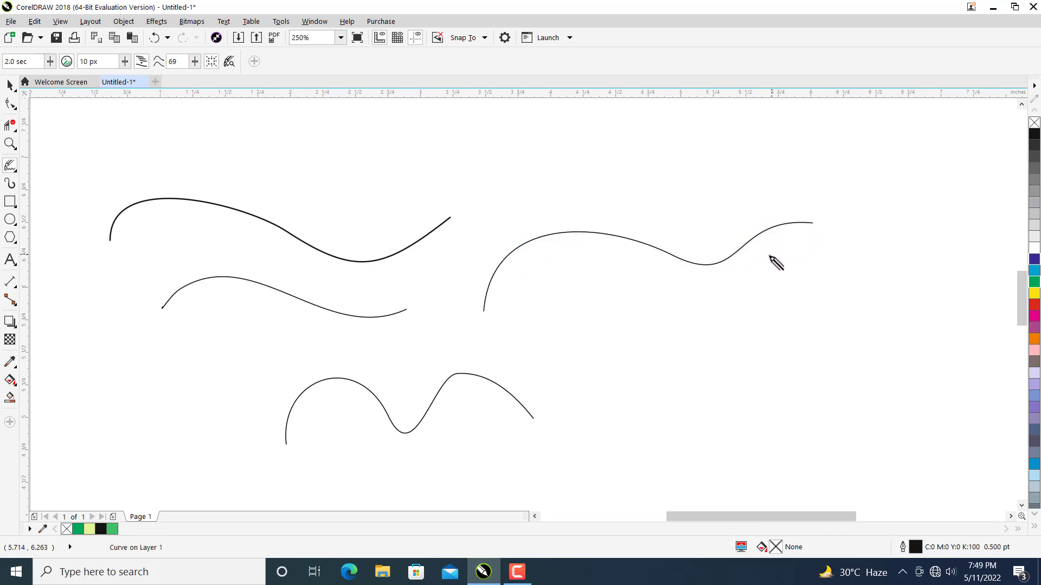
- Close the right-hand curve into a leaf-like shape with strokes along its underside, and sketch an open arc above it
{"action": "mouse_move", "coordinate": [484, 310]}
{"action": "left_mouse_down"}
{"action": "mouse_move", "coordinate": [540, 327]}
{"action": "mouse_move", "coordinate": [673, 326]}
{"action": "mouse_move", "coordinate": [721, 305]}
{"action": "mouse_move", "coordinate": [812, 222]}
{"action": "left_mouse_up"}
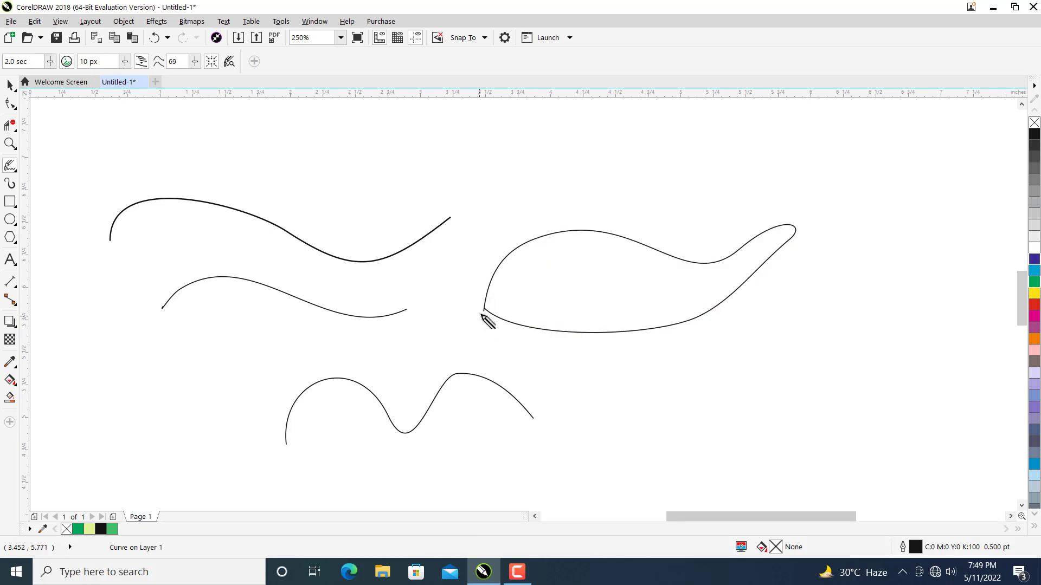
{"action": "mouse_move", "coordinate": [488, 321]}
{"action": "left_mouse_down"}
{"action": "mouse_move", "coordinate": [544, 336]}
{"action": "mouse_move", "coordinate": [605, 332]}
{"action": "left_mouse_up"}
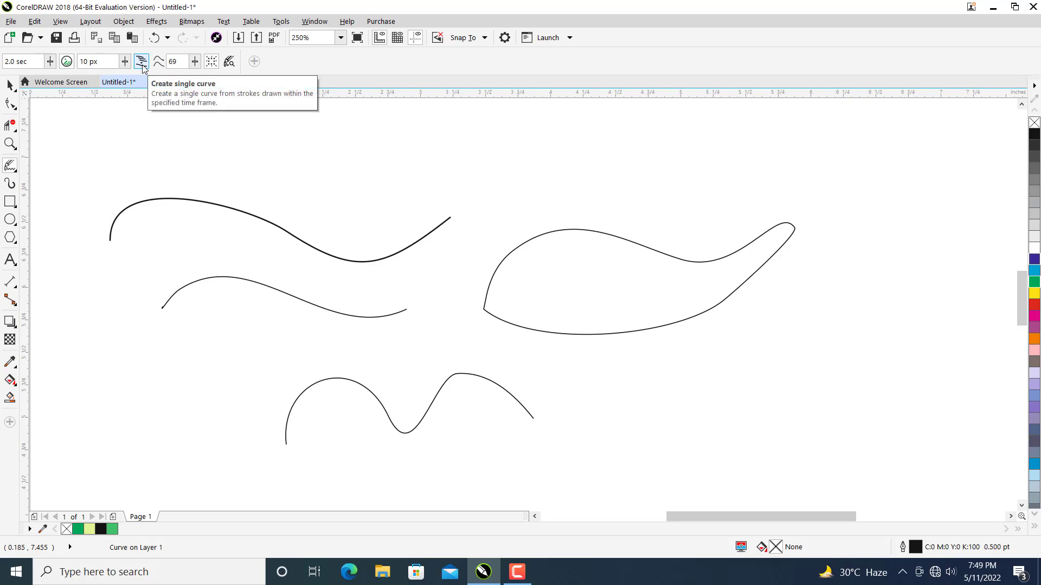
{"action": "mouse_move", "coordinate": [478, 194]}
{"action": "left_mouse_down"}
{"action": "mouse_move", "coordinate": [500, 166]}
{"action": "mouse_move", "coordinate": [534, 149]}
{"action": "mouse_move", "coordinate": [694, 181]}
{"action": "left_mouse_up"}
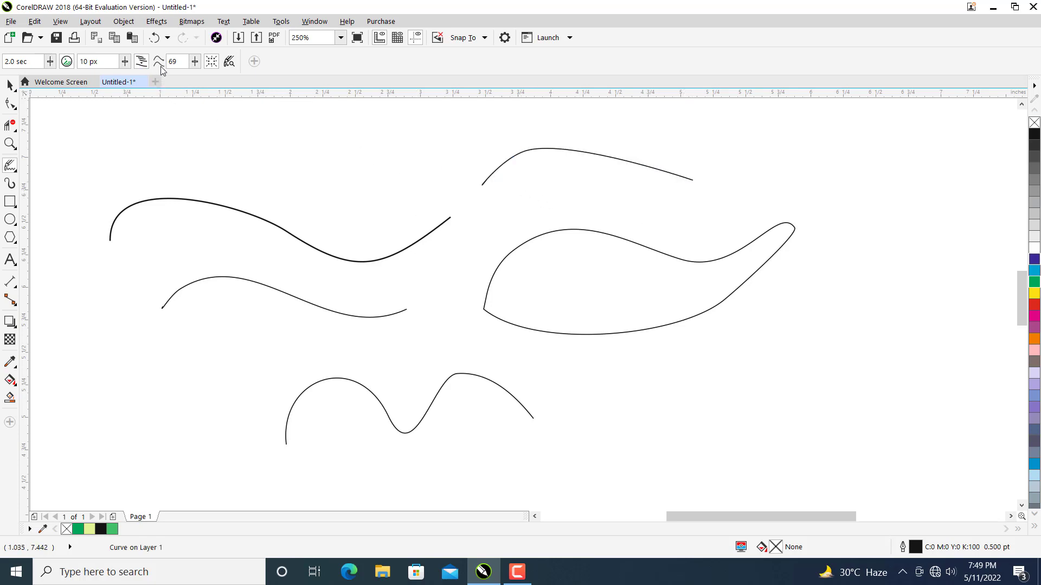
- Set the LiveSketch curve smoothness to 0 and sketch a zigzag and an arch above the first wavy curve
{"action": "left_click", "coordinate": [195, 63]}
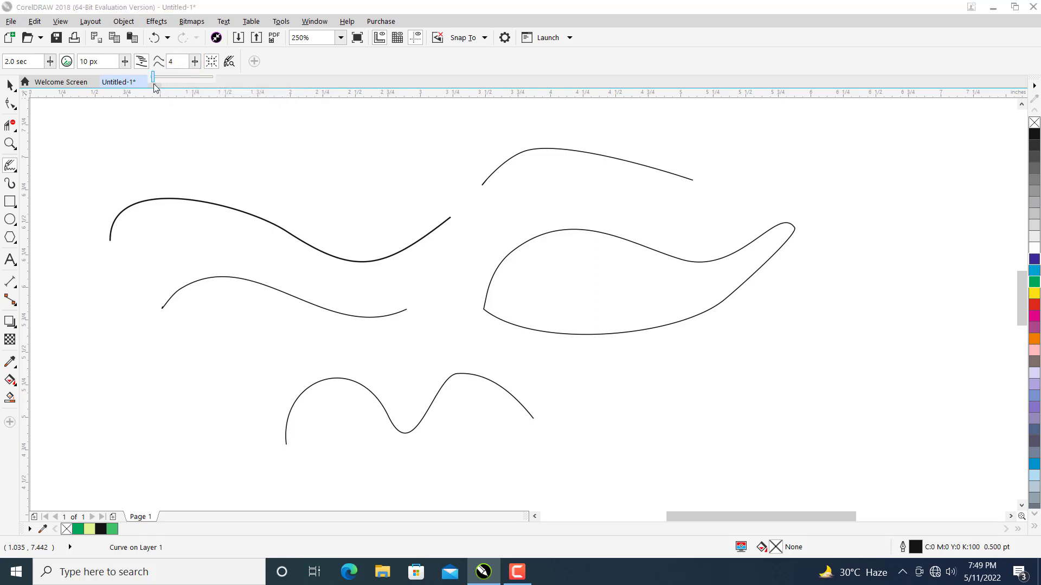
{"action": "type", "text": "3"}
{"action": "left_click", "coordinate": [195, 64]}
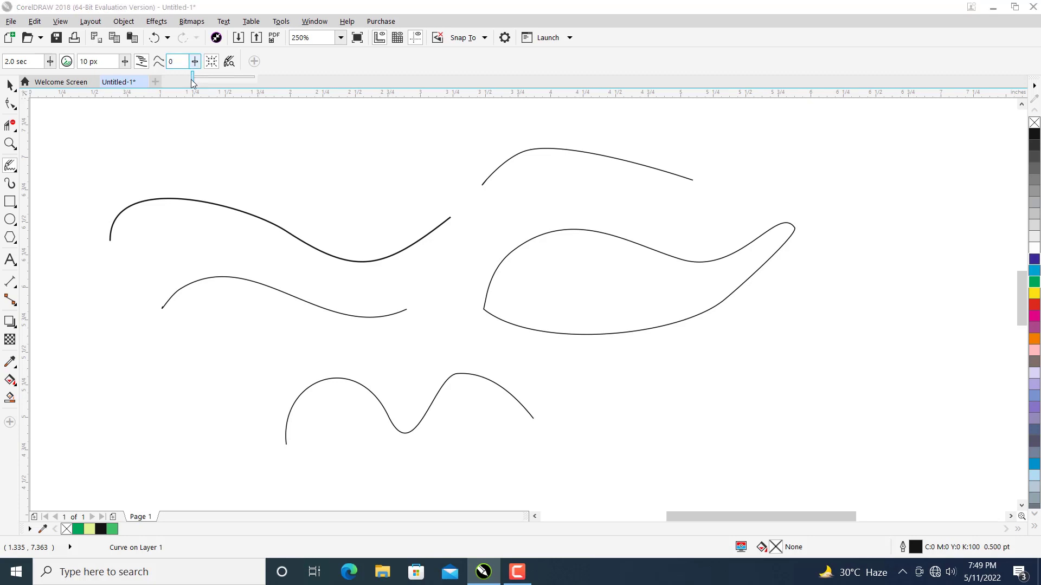
{"action": "mouse_move", "coordinate": [280, 194]}
{"action": "left_mouse_down"}
{"action": "mouse_move", "coordinate": [304, 144]}
{"action": "mouse_move", "coordinate": [356, 179]}
{"action": "mouse_move", "coordinate": [389, 137]}
{"action": "left_mouse_up"}
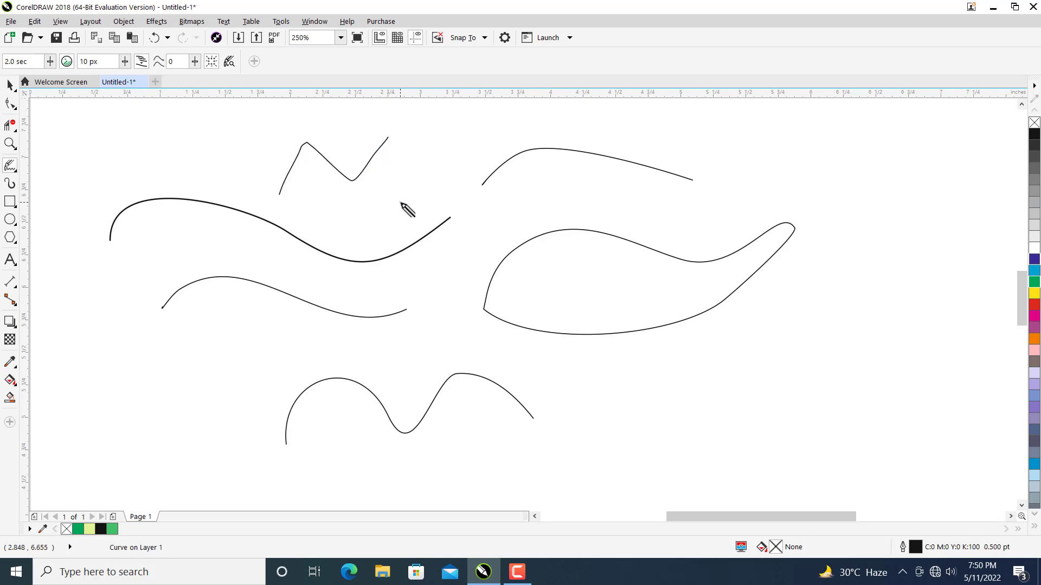
{"action": "mouse_move", "coordinate": [399, 198]}
{"action": "left_mouse_down"}
{"action": "mouse_move", "coordinate": [405, 178]}
{"action": "mouse_move", "coordinate": [429, 166]}
{"action": "mouse_move", "coordinate": [481, 197]}
{"action": "left_mouse_up"}
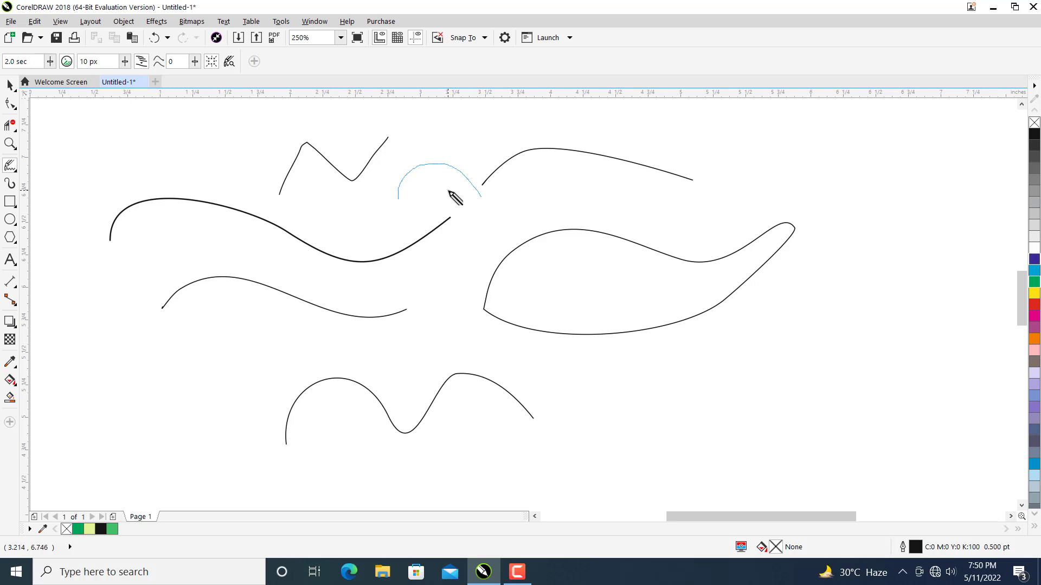
{"action": "scroll", "coordinate": [448, 179], "scroll_direction": "up", "scroll_amount": 2}
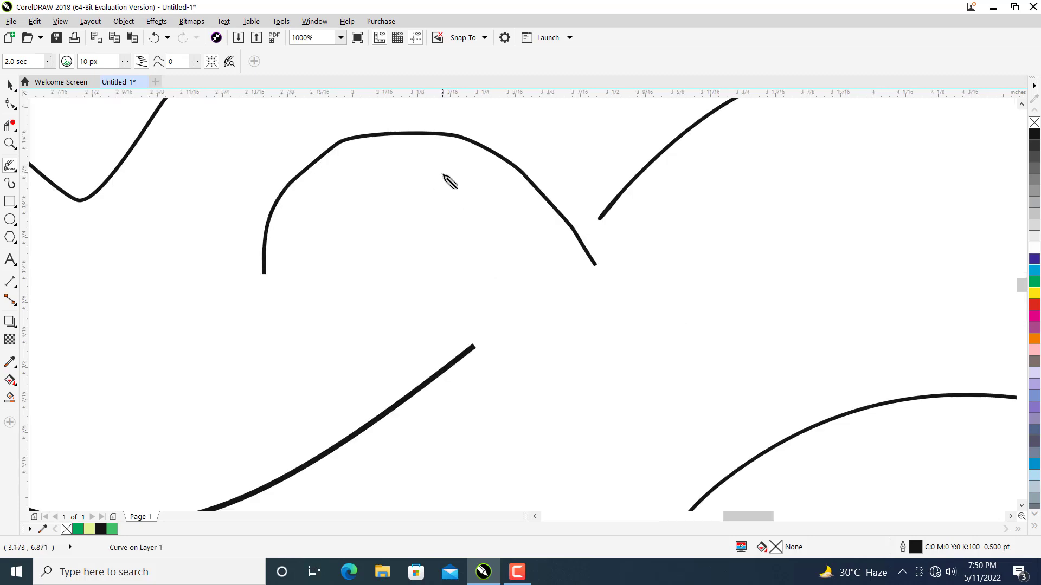
- Set the curve smoothness to 58 and sketch a smaller arch beneath the angular one
{"action": "left_click", "coordinate": [194, 62]}
{"action": "left_click_drag", "start_coordinate": [194, 65], "coordinate": [199, 70]}
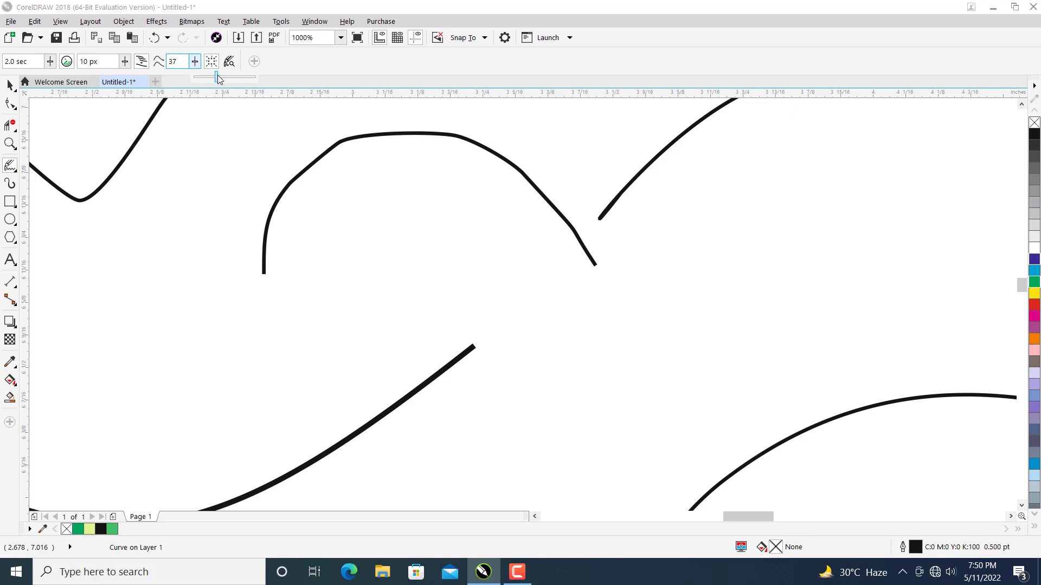
{"action": "left_click_drag", "start_coordinate": [231, 81], "coordinate": [231, 80]}
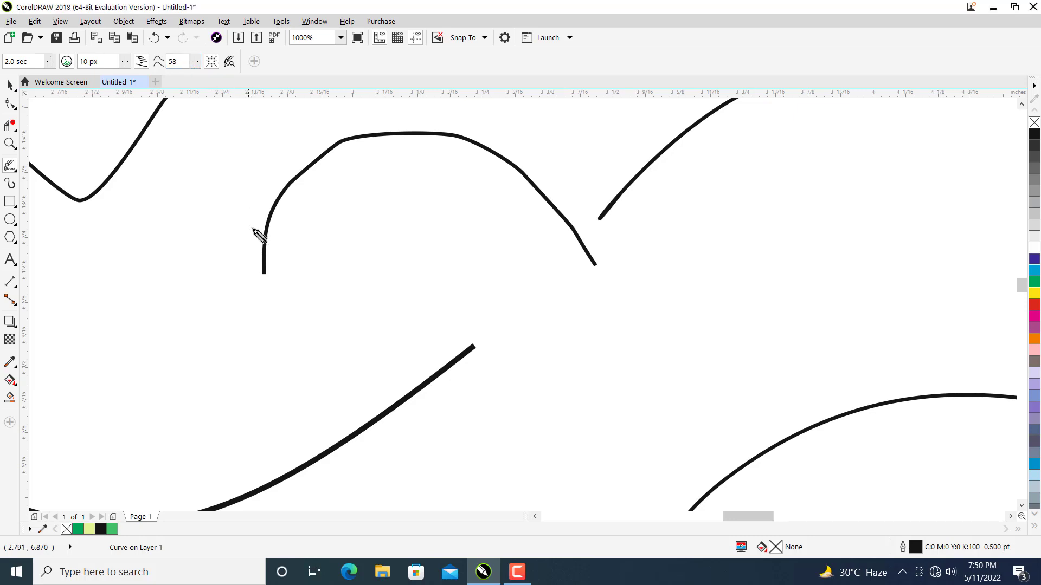
{"action": "mouse_move", "coordinate": [299, 330]}
{"action": "left_mouse_down"}
{"action": "mouse_move", "coordinate": [345, 263]}
{"action": "mouse_move", "coordinate": [395, 240]}
{"action": "mouse_move", "coordinate": [446, 248]}
{"action": "mouse_move", "coordinate": [529, 312]}
{"action": "left_mouse_up"}
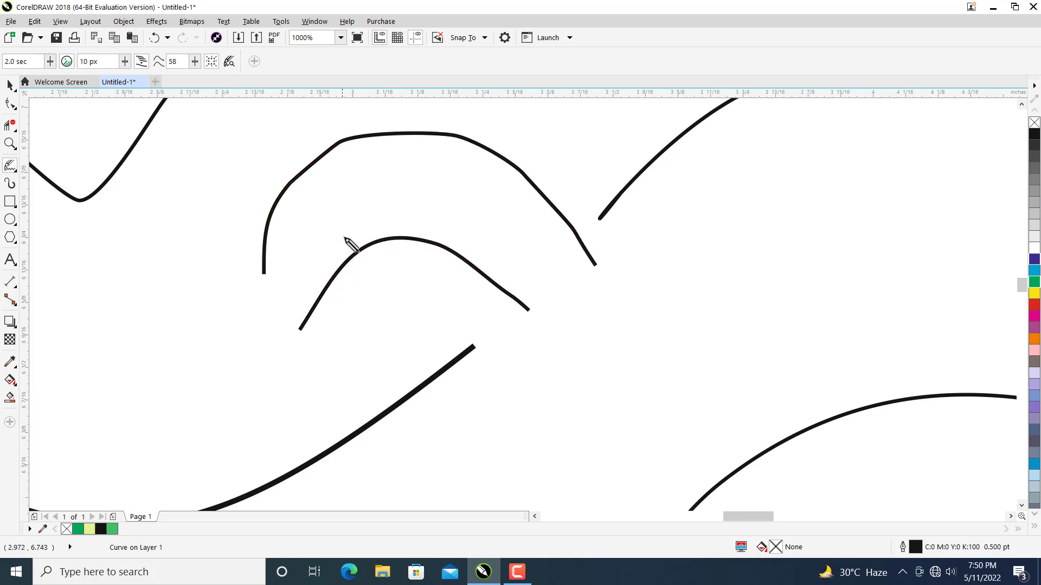
- Using its bounding box, narrow the small arch slightly and rotate it counterclockwise
{"action": "left_click", "coordinate": [211, 63]}
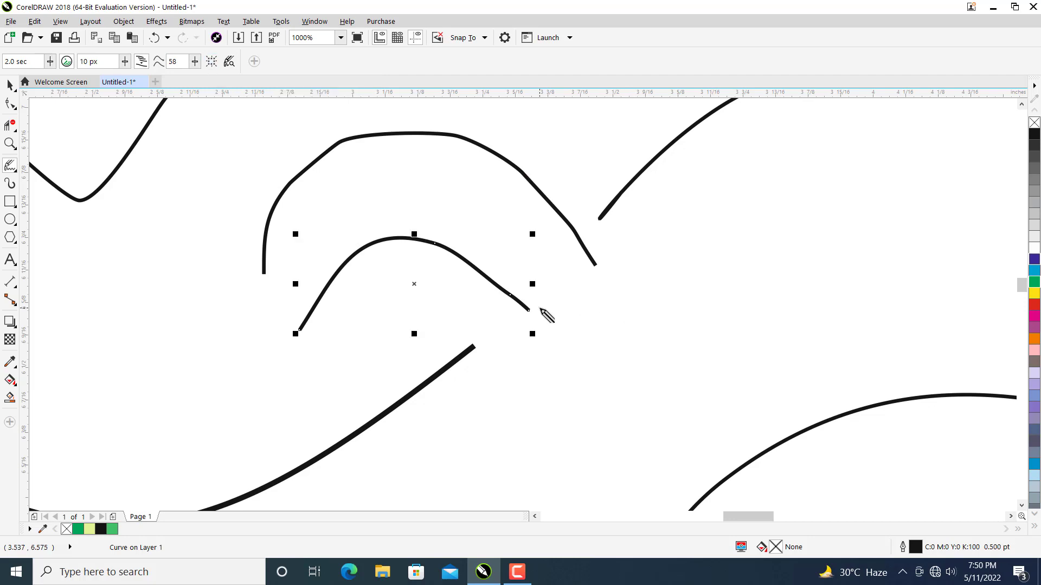
{"action": "mouse_move", "coordinate": [522, 286]}
{"action": "left_mouse_down"}
{"action": "mouse_move", "coordinate": [439, 285]}
{"action": "mouse_move", "coordinate": [528, 282]}
{"action": "left_mouse_up"}
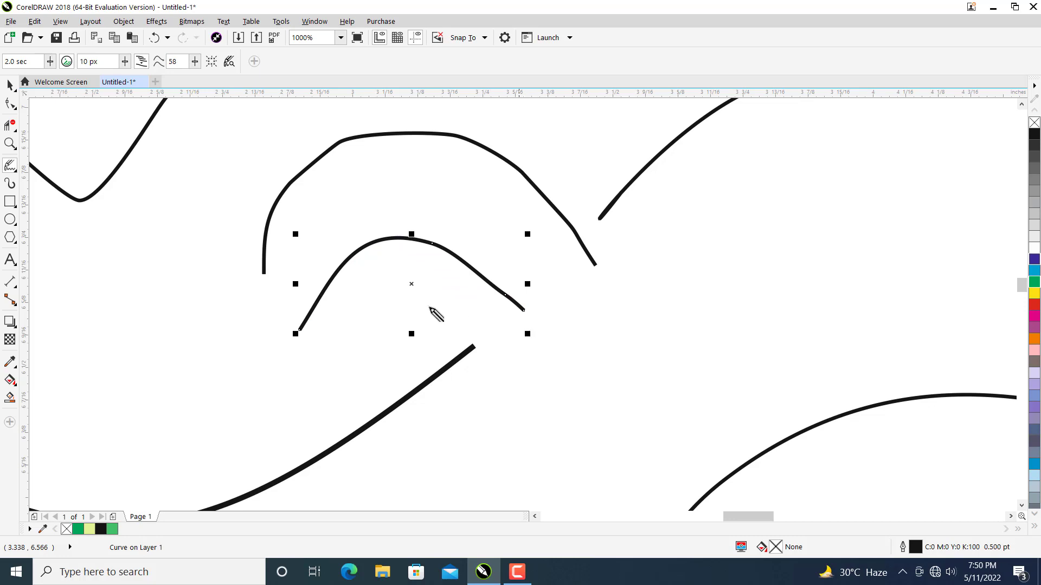
{"action": "left_click", "coordinate": [412, 285]}
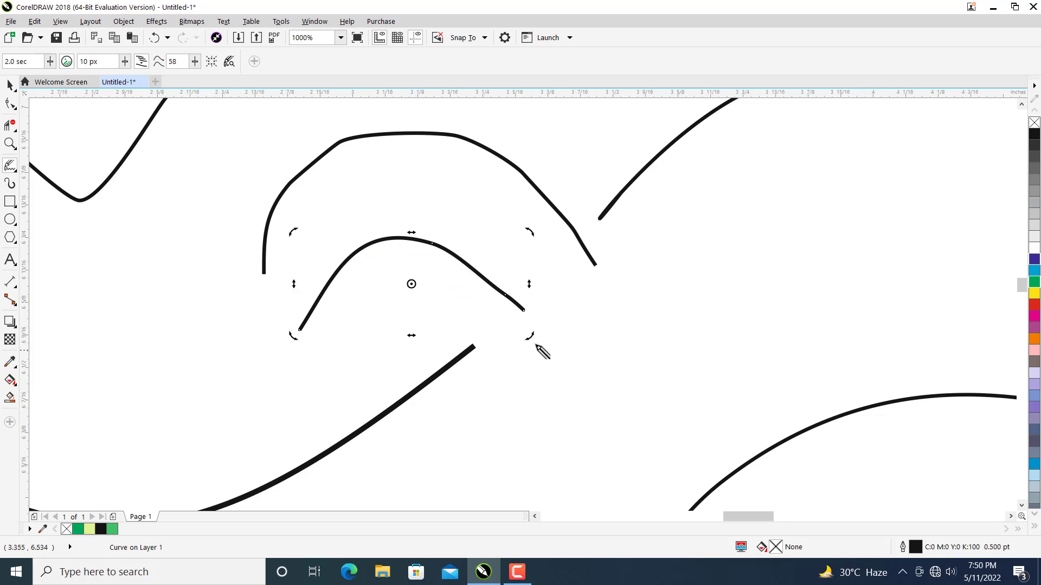
{"action": "left_click_drag", "start_coordinate": [528, 336], "coordinate": [520, 270]}
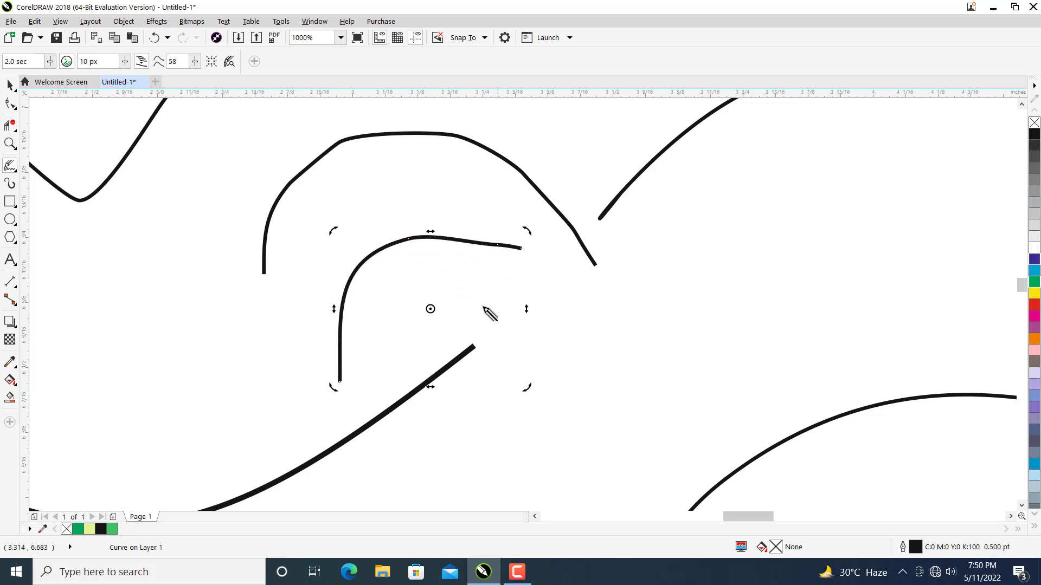
- Rotate the small arch clockwise using its bounding box, and sketch a shallow arc on the far side of the angular arch
{"action": "left_click_drag", "start_coordinate": [525, 232], "coordinate": [553, 287]}
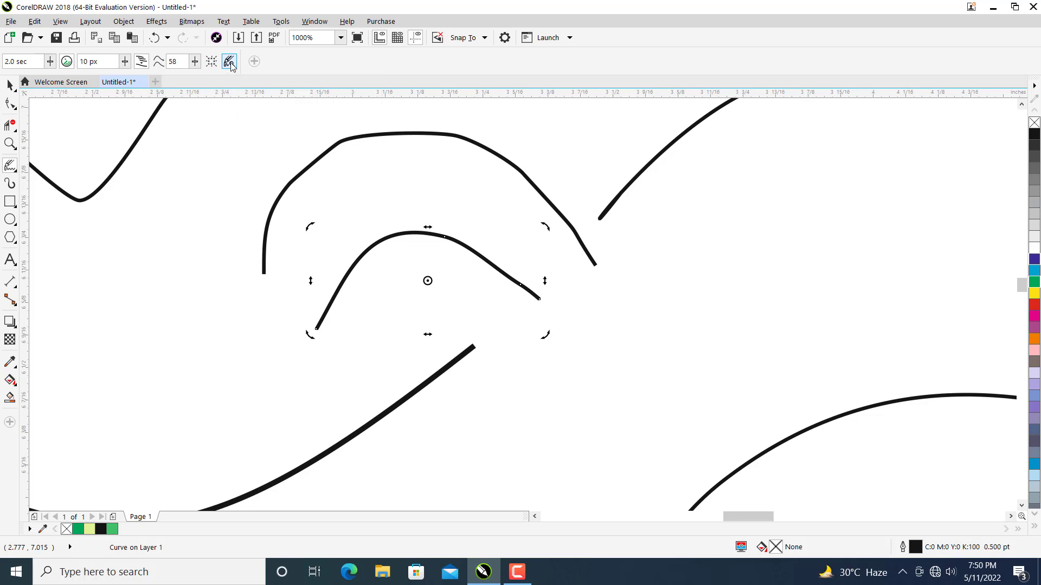
{"action": "mouse_move", "coordinate": [621, 320]}
{"action": "left_mouse_down"}
{"action": "mouse_move", "coordinate": [633, 294]}
{"action": "mouse_move", "coordinate": [682, 269]}
{"action": "mouse_move", "coordinate": [761, 265]}
{"action": "mouse_move", "coordinate": [825, 282]}
{"action": "left_mouse_up"}
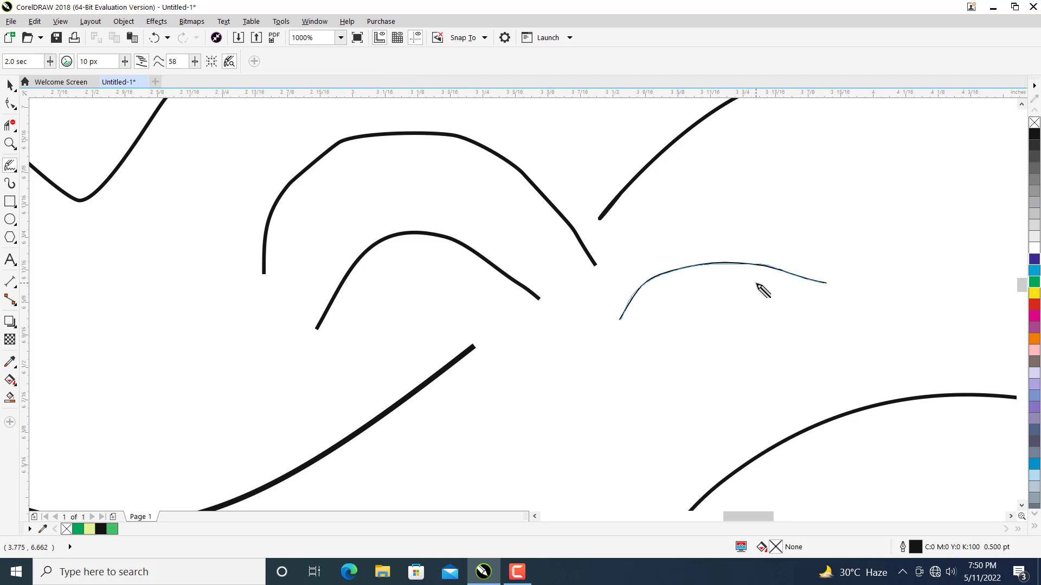
{"action": "scroll", "coordinate": [745, 284], "scroll_direction": "up", "scroll_amount": 4}
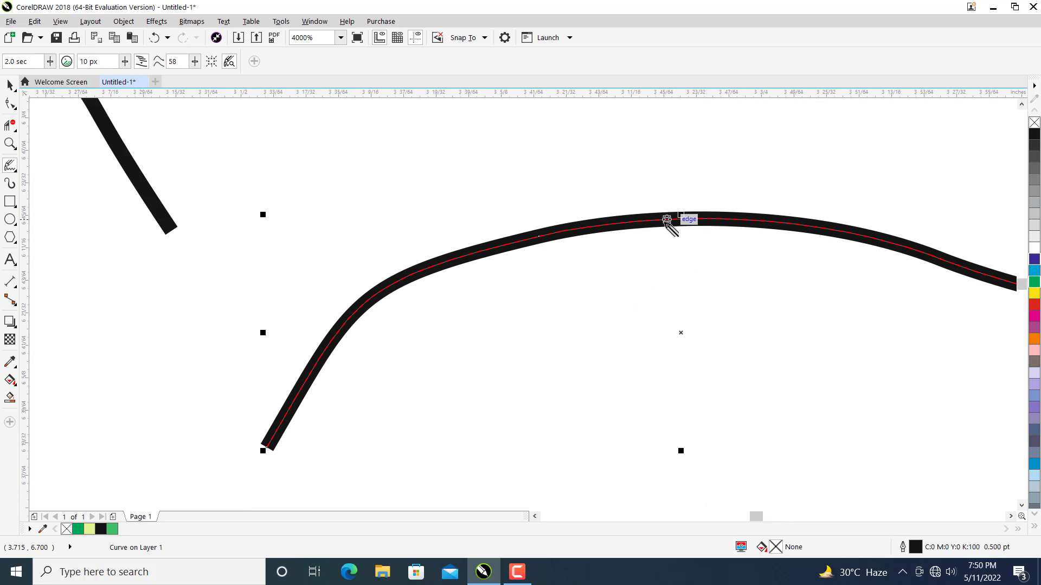
{"action": "scroll", "coordinate": [283, 213], "scroll_direction": "down", "scroll_amount": 8}
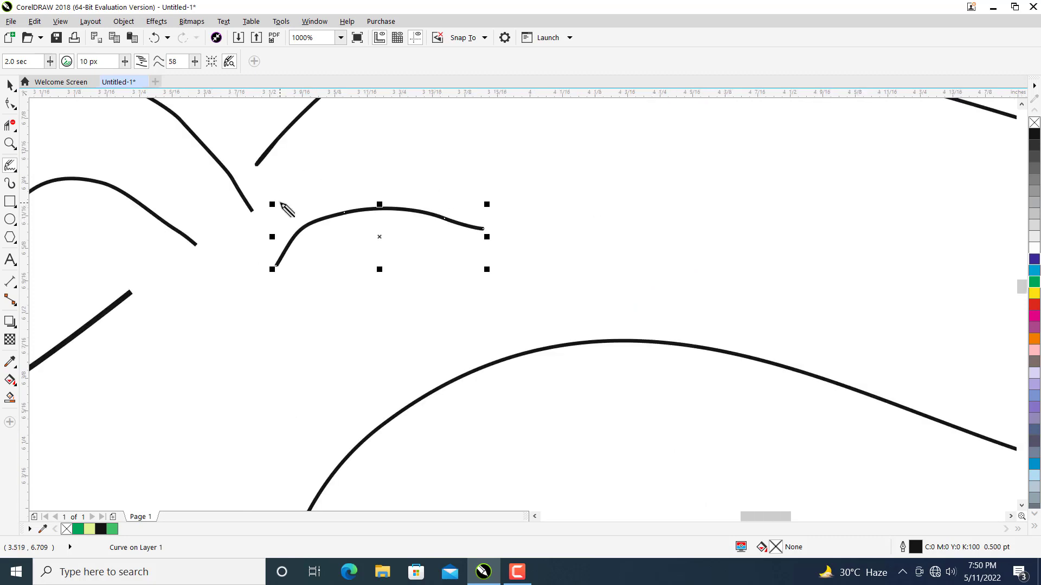
{"action": "left_click_drag", "start_coordinate": [256, 258], "coordinate": [343, 249]}
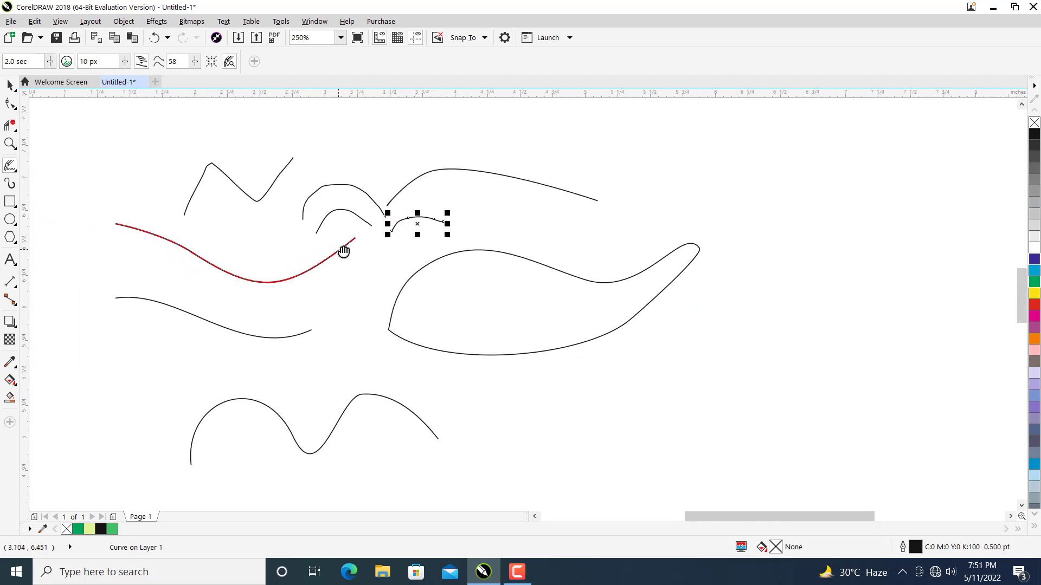
- Select all the sketched curves on the page and delete them
{"action": "left_click", "coordinate": [10, 85]}
{"action": "scroll", "coordinate": [271, 222], "scroll_direction": "down", "scroll_amount": 2}
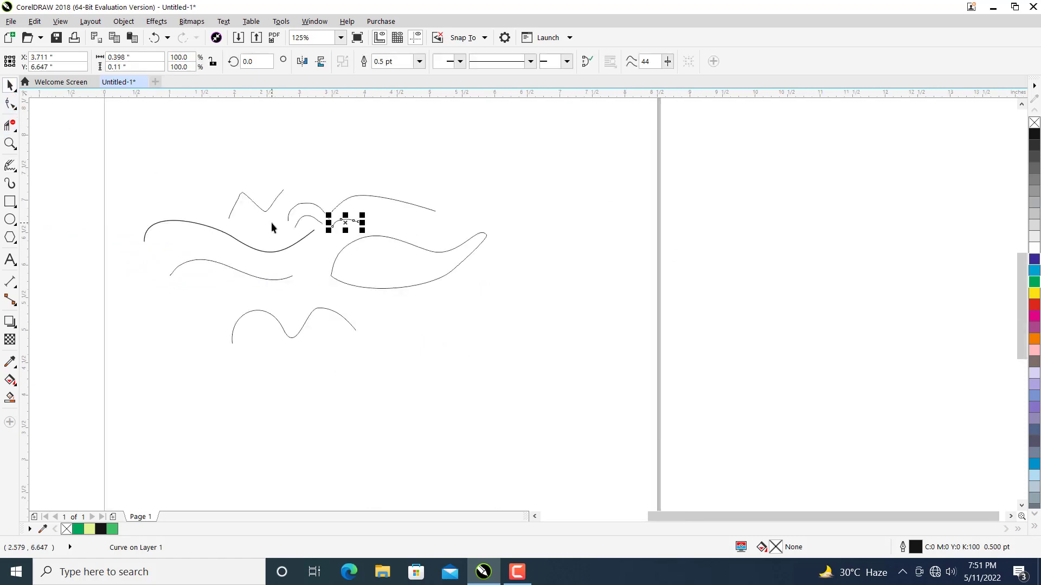
{"action": "mouse_move", "coordinate": [105, 151]}
{"action": "left_mouse_down"}
{"action": "mouse_move", "coordinate": [492, 304]}
{"action": "mouse_move", "coordinate": [555, 379]}
{"action": "left_mouse_up"}
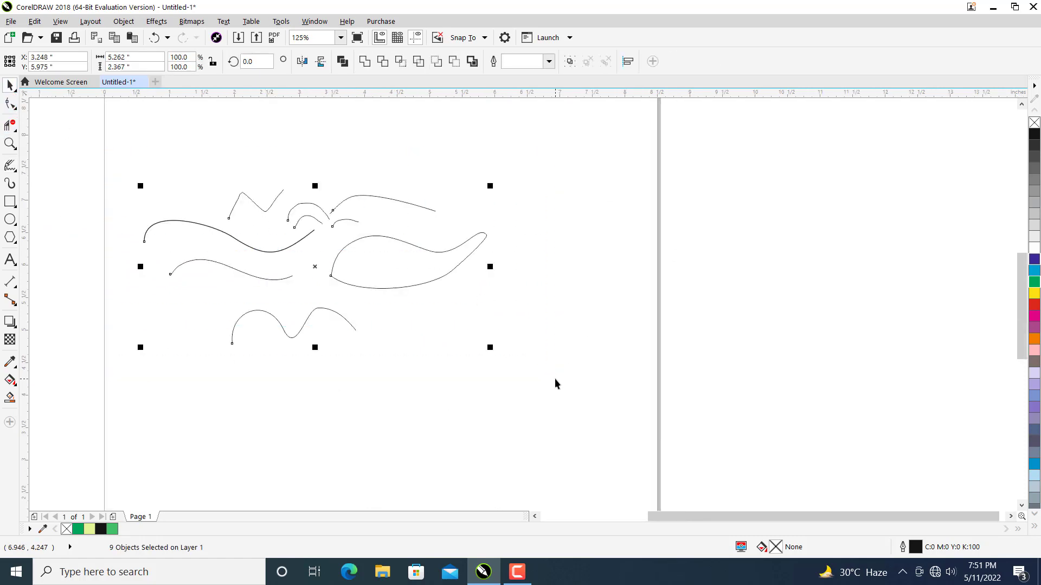
{"action": "key", "text": "Delete"}
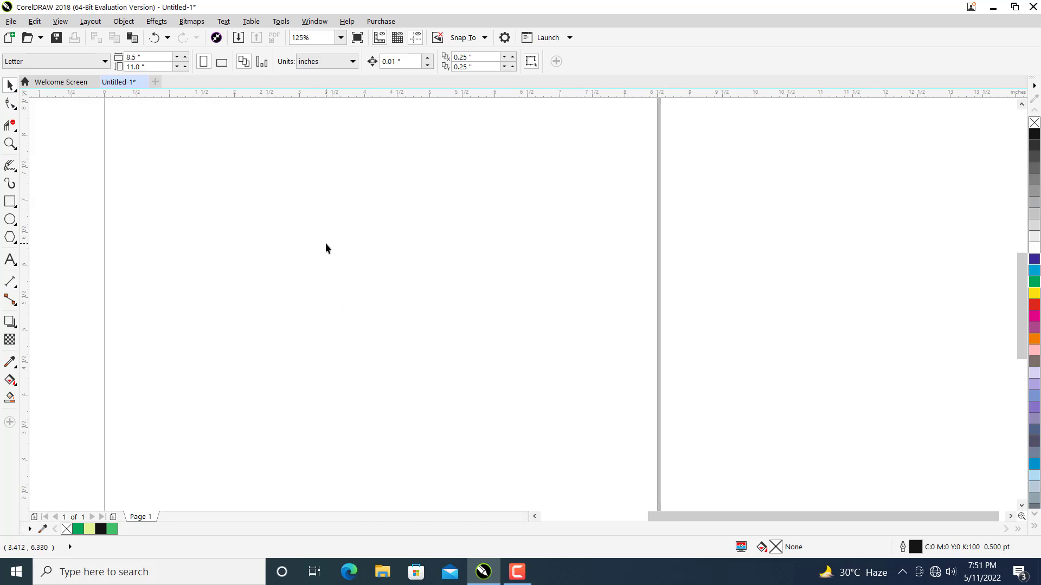
- Draw an open arc about 3.2 inches wide and 1.9 inches high with the Smart Drawing tool in the middle of the page
{"action": "left_click", "coordinate": [12, 170]}
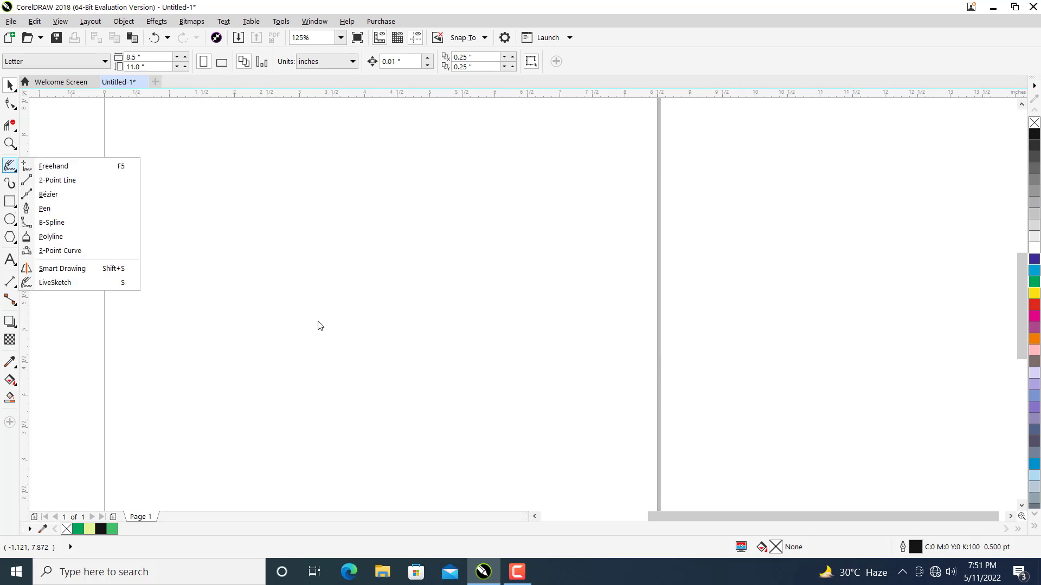
{"action": "left_click", "coordinate": [75, 271]}
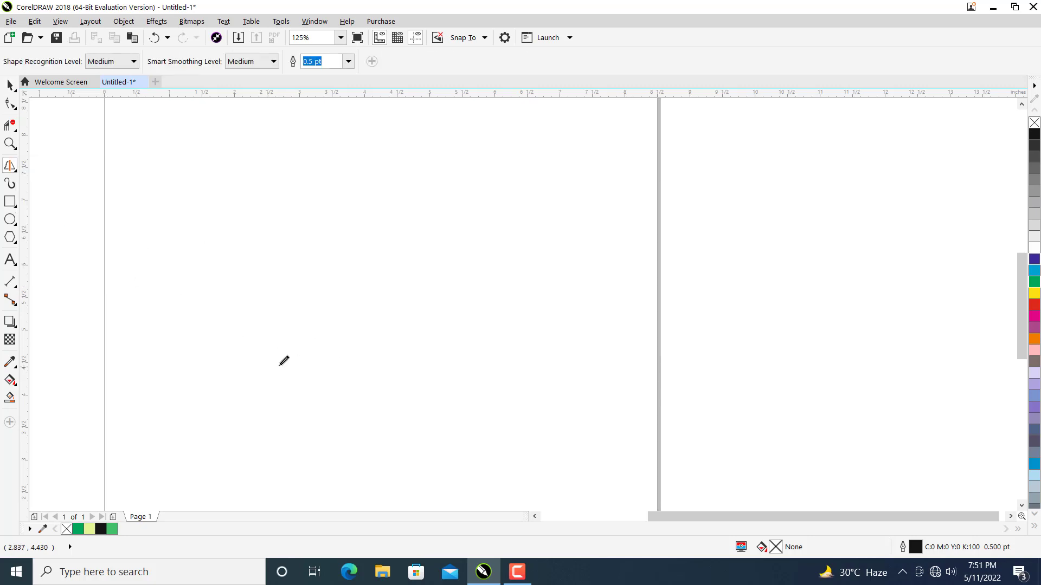
{"action": "mouse_move", "coordinate": [265, 357]}
{"action": "left_mouse_down"}
{"action": "mouse_move", "coordinate": [276, 284]}
{"action": "mouse_move", "coordinate": [328, 239]}
{"action": "mouse_move", "coordinate": [405, 239]}
{"action": "mouse_move", "coordinate": [469, 275]}
{"action": "left_mouse_up"}
{"action": "scroll", "coordinate": [366, 283], "scroll_direction": "up", "scroll_amount": 3}
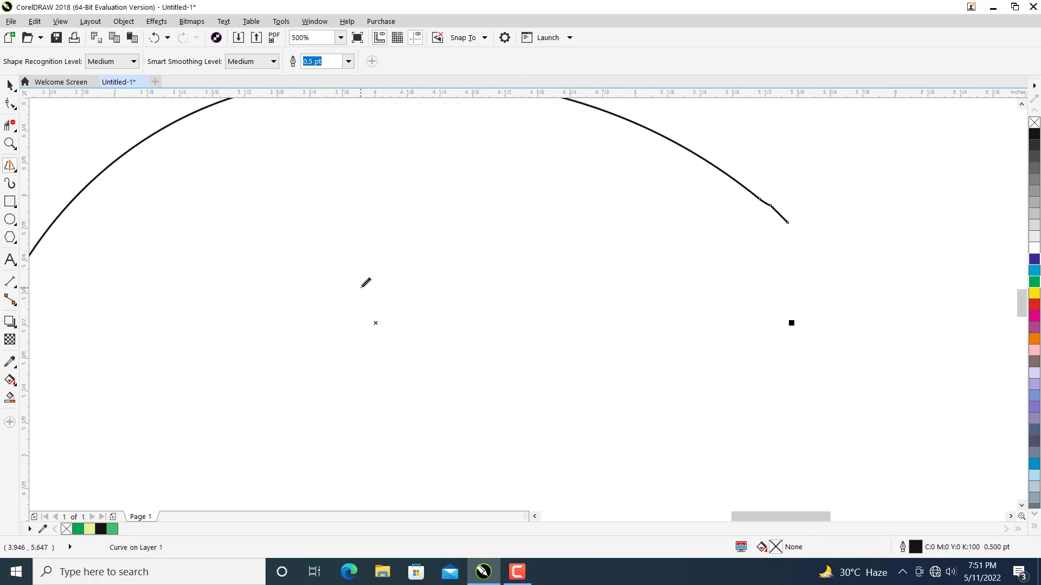
{"action": "scroll", "coordinate": [366, 283], "scroll_direction": "down", "scroll_amount": 3}
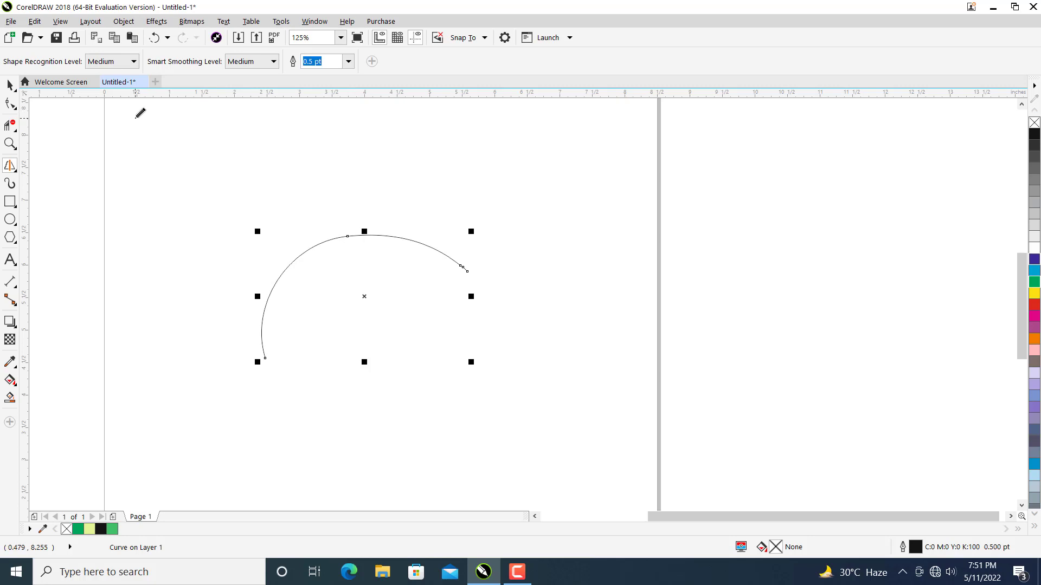
- Set the arc's outline width to 0.75 pt
{"action": "left_click", "coordinate": [10, 85]}
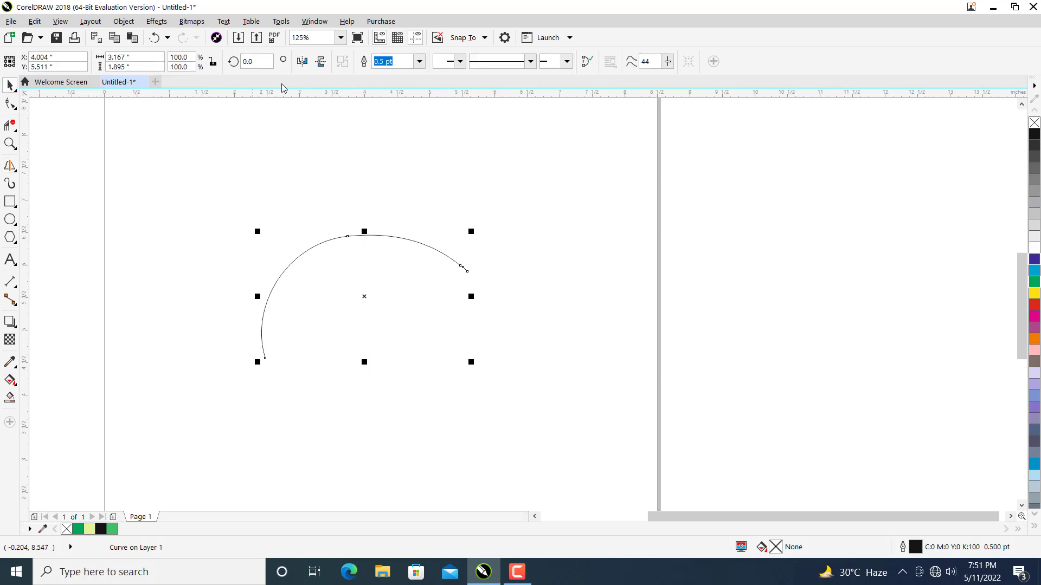
{"action": "left_click", "coordinate": [419, 62]}
{"action": "left_click", "coordinate": [391, 102]}
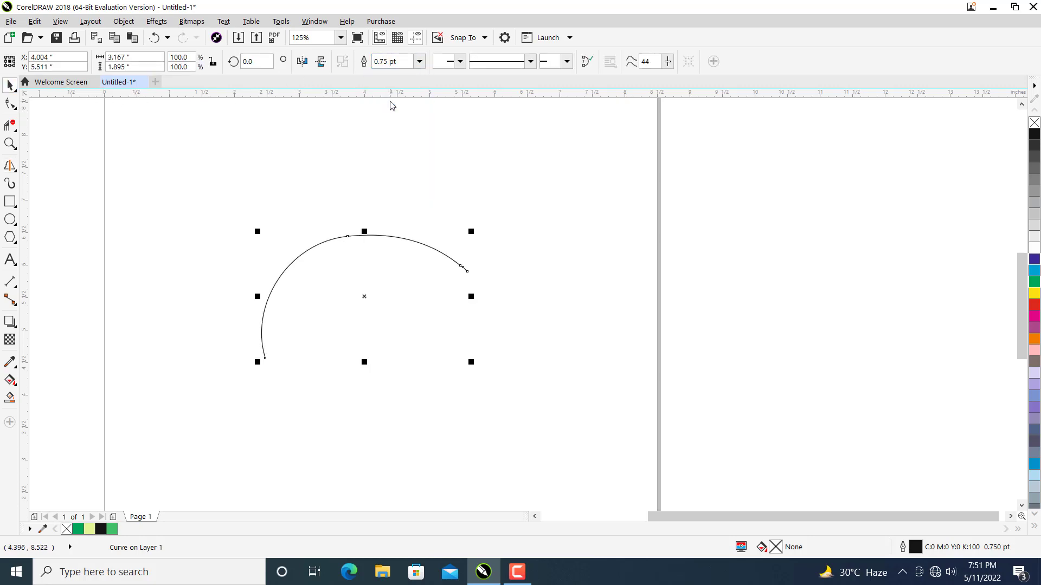
- Delete the arc's intermediate nodes with the Shape tool, leaving only its two end nodes
{"action": "left_click", "coordinate": [10, 103]}
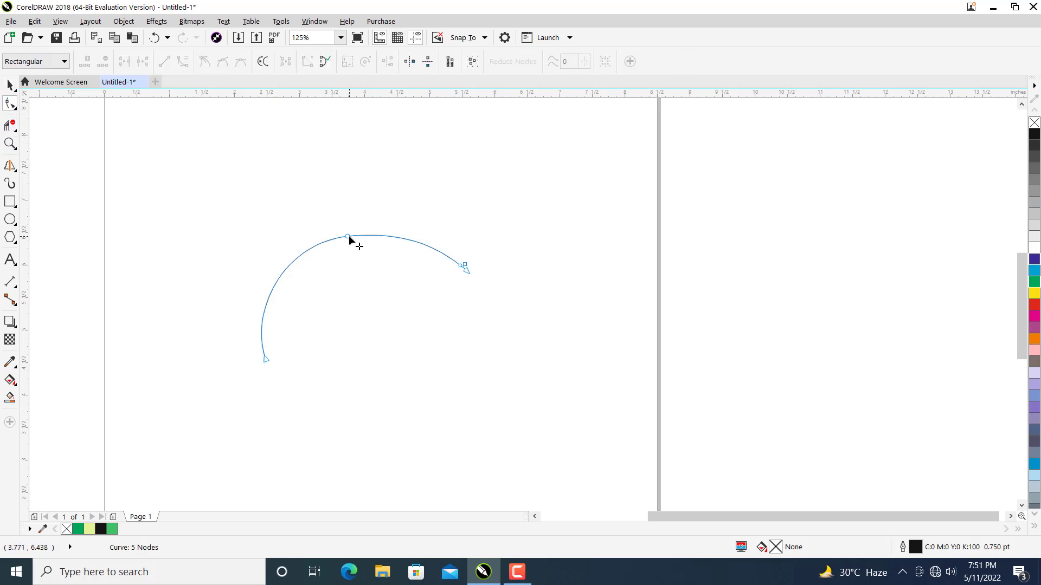
{"action": "left_click_drag", "start_coordinate": [349, 238], "coordinate": [350, 240]}
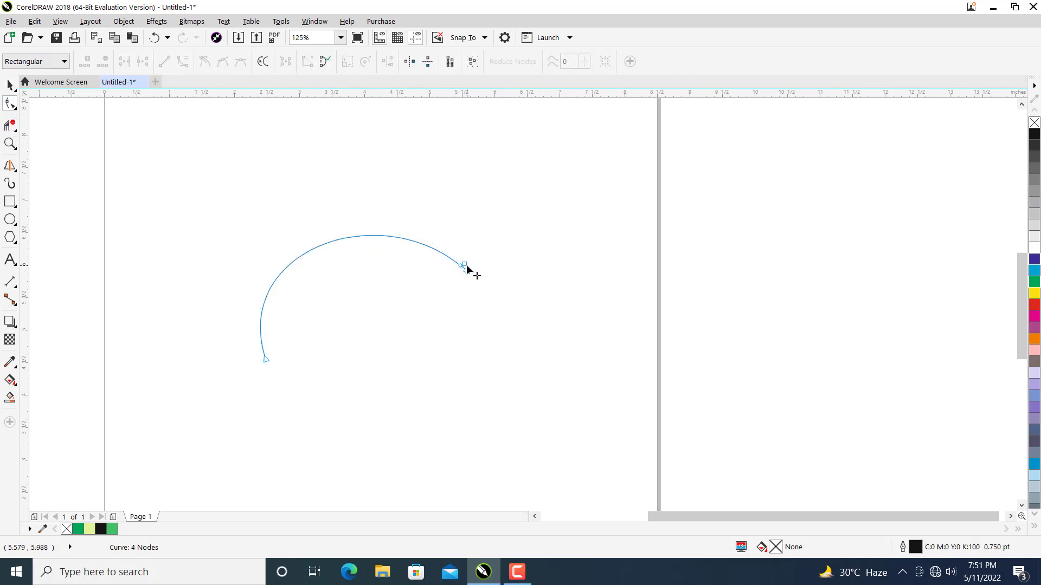
{"action": "scroll", "coordinate": [466, 265], "scroll_direction": "up", "scroll_amount": 4}
{"action": "left_click", "coordinate": [451, 271]}
{"action": "key", "text": "Delete"}
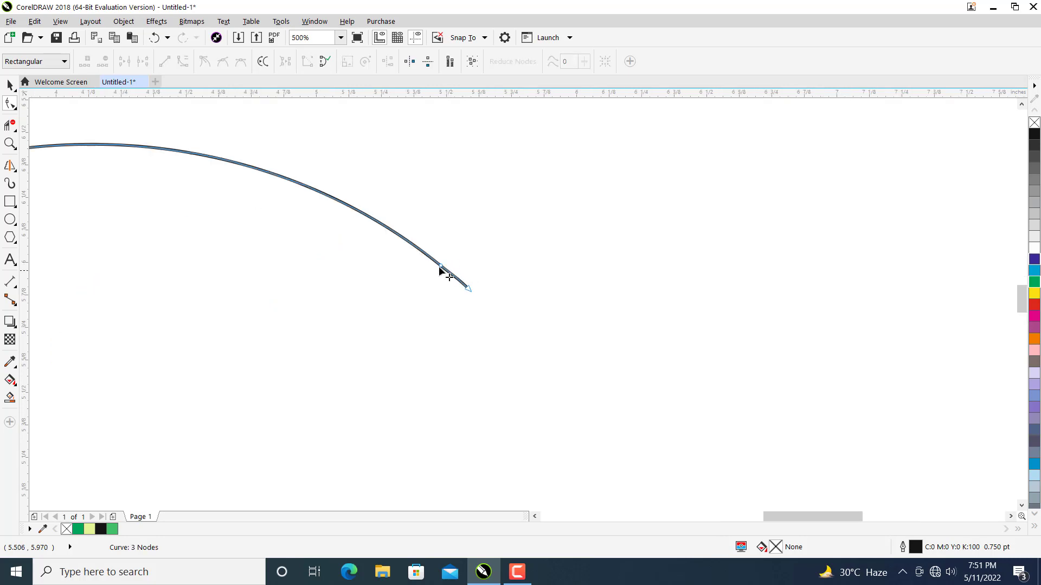
{"action": "left_click", "coordinate": [441, 269]}
{"action": "key", "text": "Delete"}
{"action": "scroll", "coordinate": [464, 282], "scroll_direction": "down", "scroll_amount": 2}
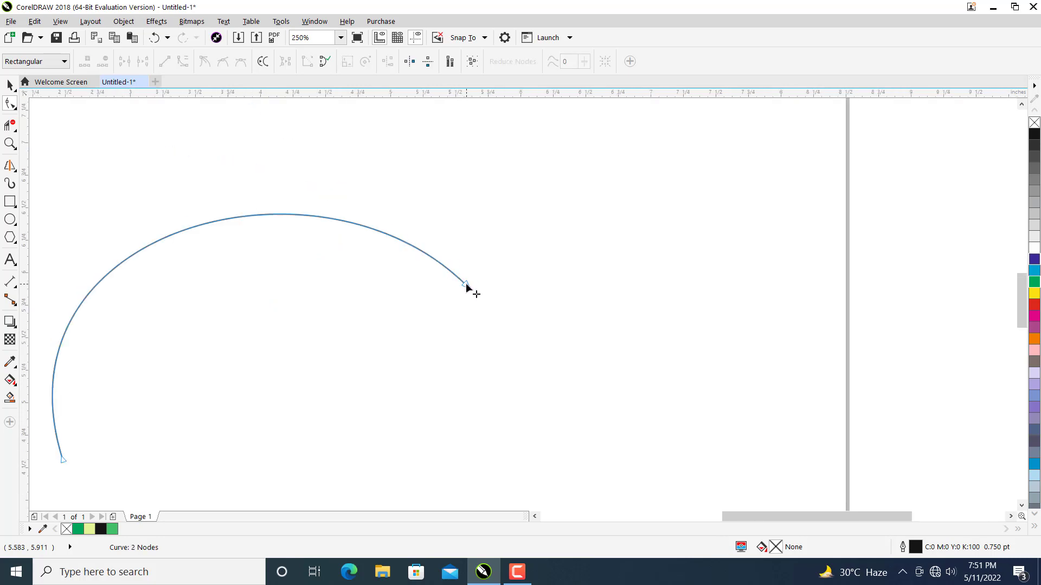
- Make the arc rounder by pulling the control handle of its right end node slightly upward
{"action": "left_click", "coordinate": [466, 286]}
{"action": "scroll", "coordinate": [467, 288], "scroll_direction": "down", "scroll_amount": 2}
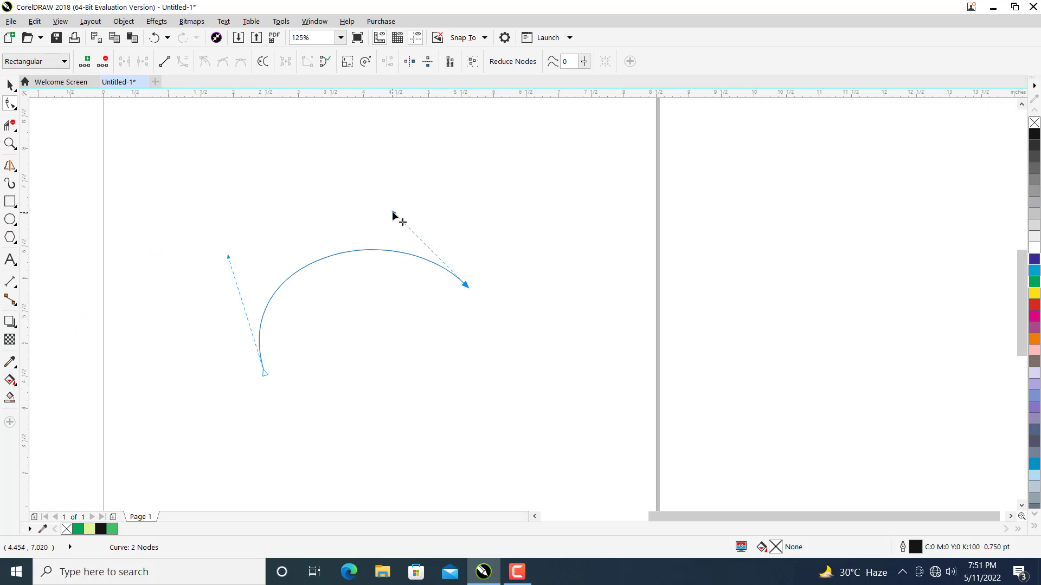
{"action": "left_click_drag", "start_coordinate": [393, 212], "coordinate": [396, 193]}
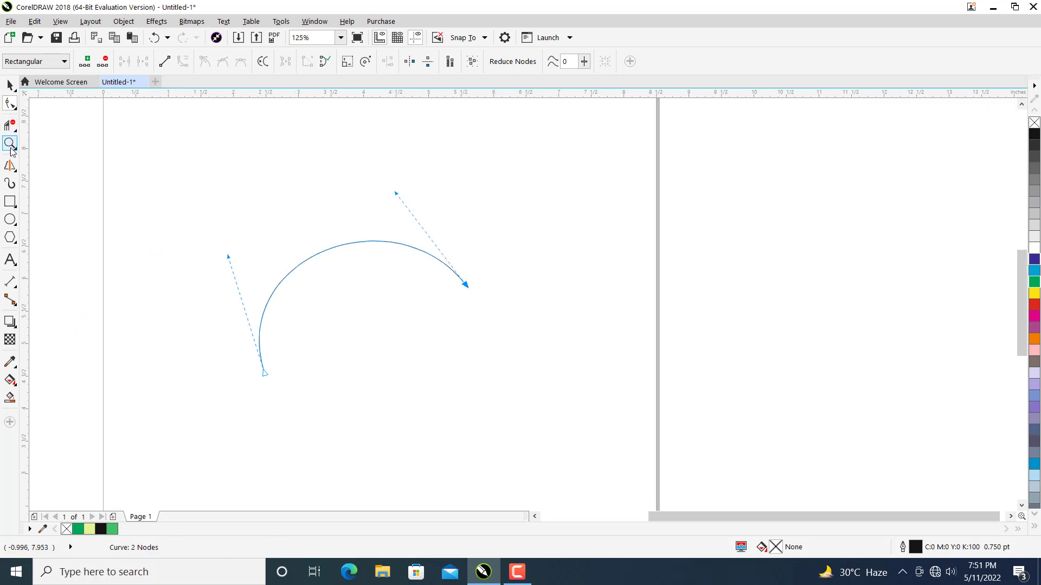
- Sketch a wavy LiveSketch line beneath the arc from its lower left end to its right end, joining it into one shape
{"action": "left_click", "coordinate": [18, 175]}
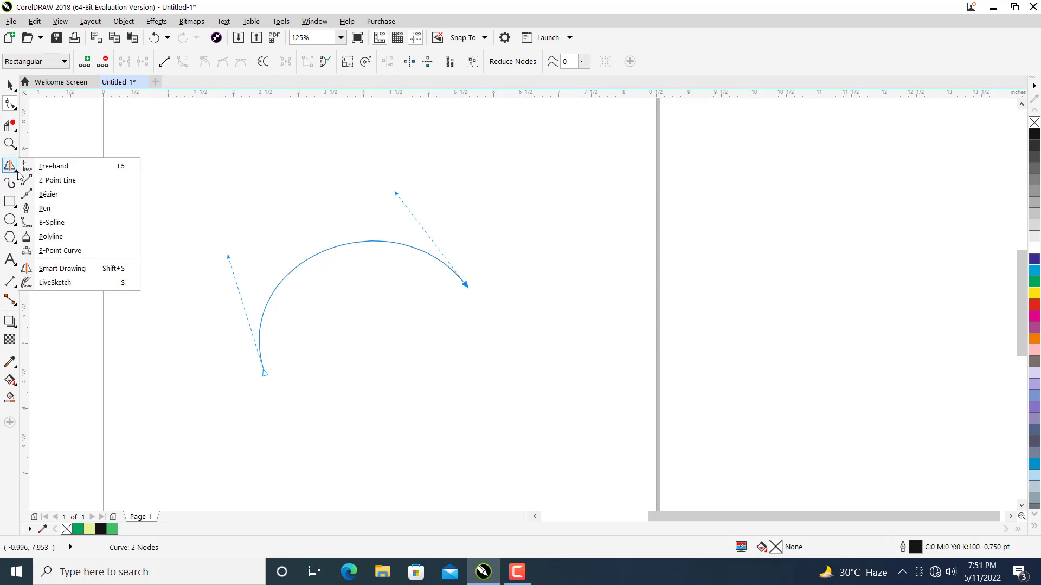
{"action": "left_click", "coordinate": [56, 282]}
{"action": "mouse_move", "coordinate": [264, 373]}
{"action": "left_mouse_down"}
{"action": "mouse_move", "coordinate": [295, 334]}
{"action": "mouse_move", "coordinate": [325, 343]}
{"action": "mouse_move", "coordinate": [343, 302]}
{"action": "mouse_move", "coordinate": [387, 313]}
{"action": "mouse_move", "coordinate": [420, 281]}
{"action": "mouse_move", "coordinate": [463, 282]}
{"action": "left_mouse_up"}
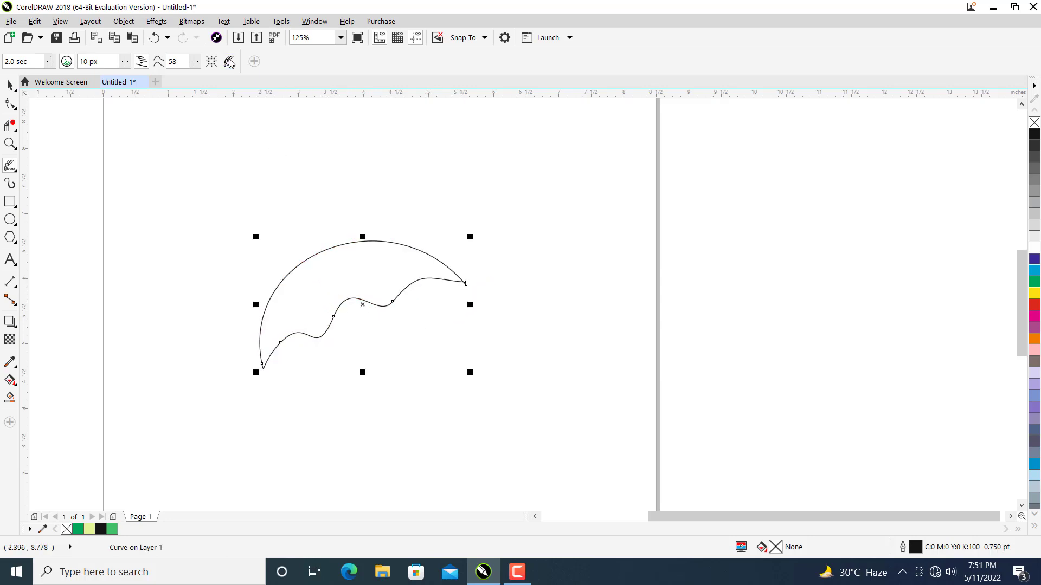
- Add a node in each of the two dips of the wavy edge and delete the existing node near its lower left end
{"action": "left_click", "coordinate": [10, 103]}
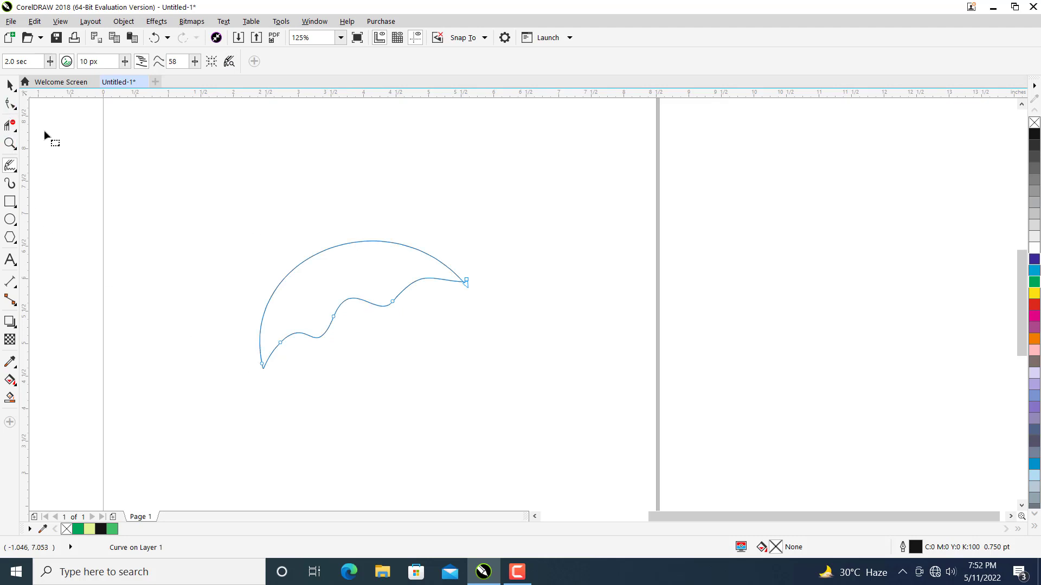
{"action": "scroll", "coordinate": [247, 331], "scroll_direction": "up", "scroll_amount": 1}
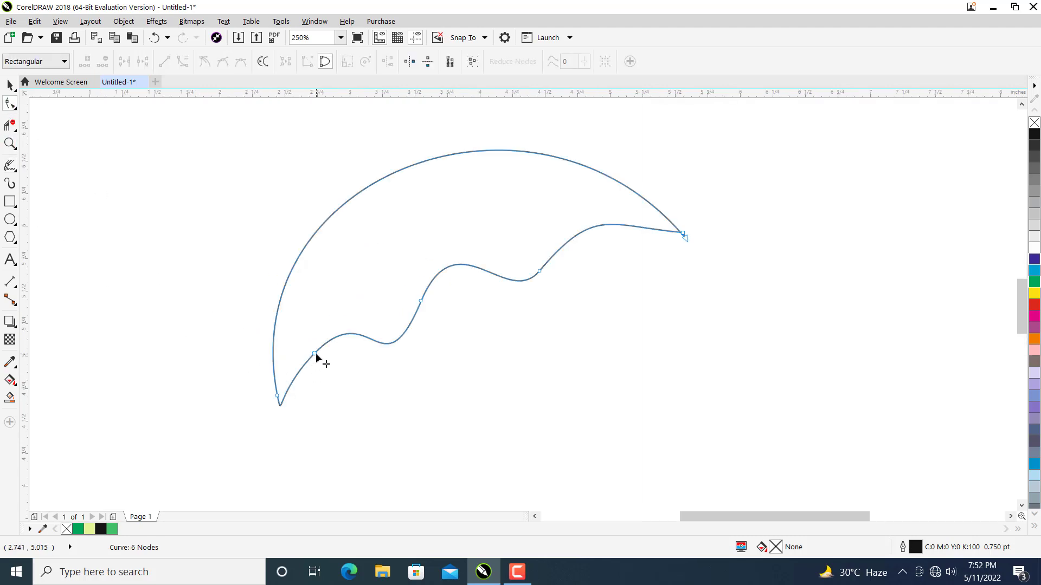
{"action": "double_click", "coordinate": [393, 341]}
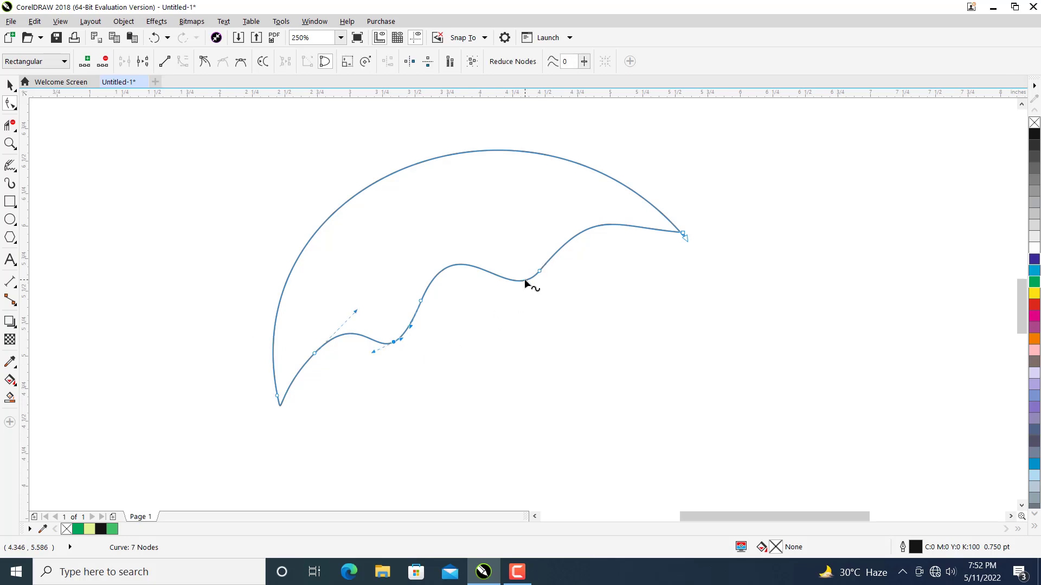
{"action": "double_click", "coordinate": [525, 280]}
{"action": "left_click", "coordinate": [315, 353]}
{"action": "key", "text": "Delete"}
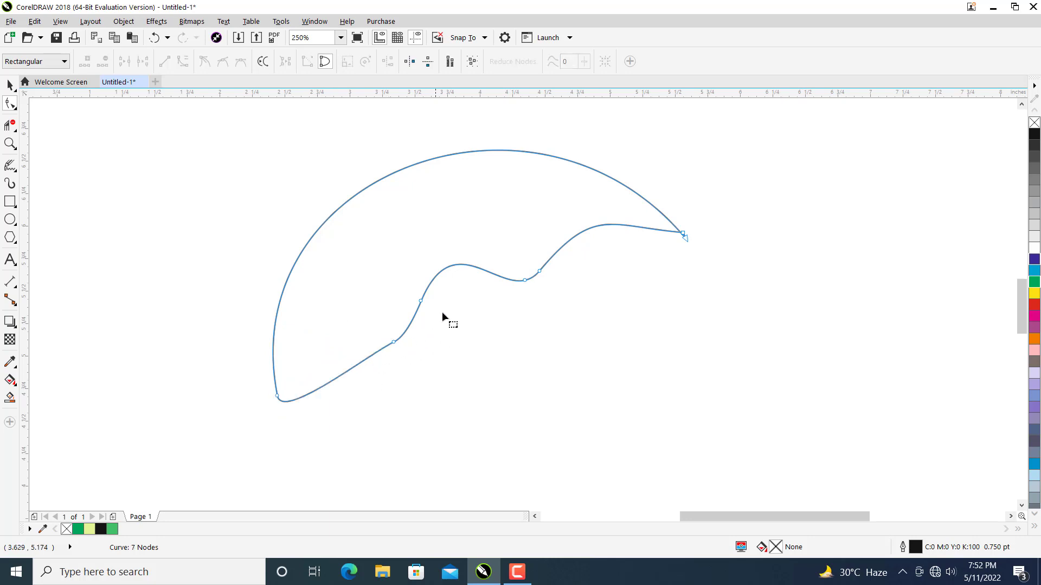
- Convert the lower left corner node to a cusp and pull its inner handle up to arch the first wave
{"action": "left_click", "coordinate": [277, 396]}
{"action": "mouse_move", "coordinate": [282, 414]}
{"action": "left_mouse_down"}
{"action": "mouse_move", "coordinate": [298, 416]}
{"action": "mouse_move", "coordinate": [275, 395]}
{"action": "mouse_move", "coordinate": [295, 417]}
{"action": "mouse_move", "coordinate": [284, 416]}
{"action": "left_mouse_up"}
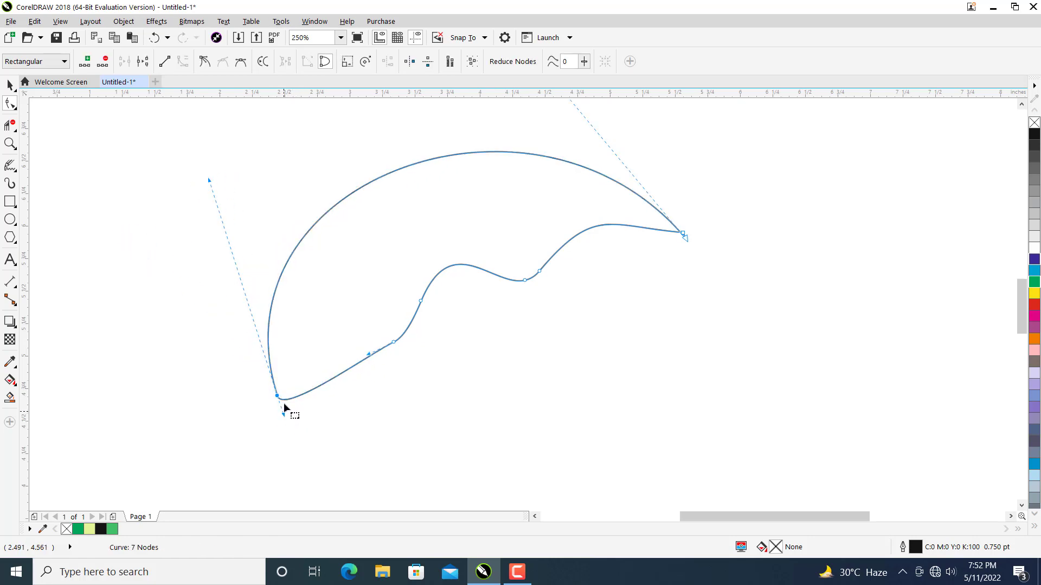
{"action": "left_click", "coordinate": [204, 61]}
{"action": "left_click_drag", "start_coordinate": [284, 415], "coordinate": [309, 286]}
- Delete the two extra nodes along the middle wave of the lower edge
{"action": "mouse_move", "coordinate": [426, 290]}
{"action": "left_mouse_down"}
{"action": "mouse_move", "coordinate": [437, 300]}
{"action": "mouse_move", "coordinate": [420, 299]}
{"action": "left_mouse_up"}
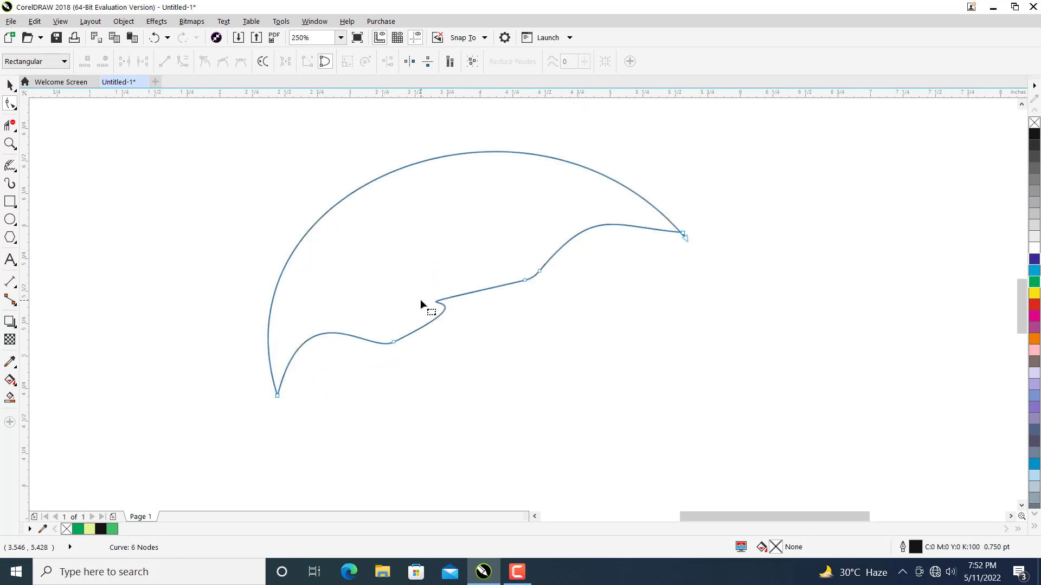
{"action": "left_click", "coordinate": [523, 280]}
{"action": "key", "text": "Delete"}
- Convert the node between the middle and right waves to a cusp and bow the middle segment upward into a rounded arch
{"action": "left_click", "coordinate": [539, 272]}
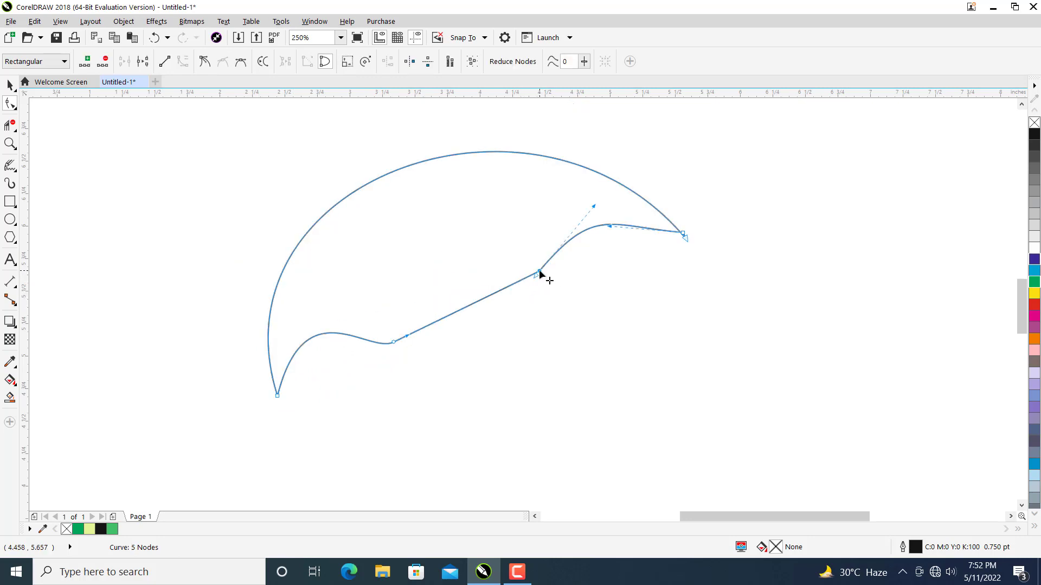
{"action": "left_click", "coordinate": [205, 62]}
{"action": "left_click_drag", "start_coordinate": [432, 327], "coordinate": [421, 273]}
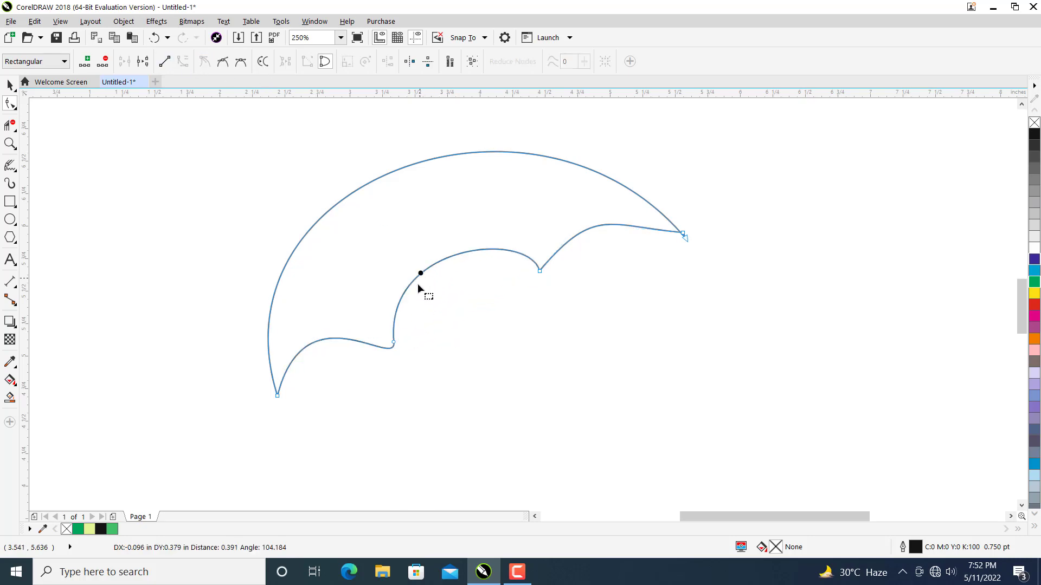
- Reshape the left and right waves into upward arches that meet the middle arch at sharp points
{"action": "left_click", "coordinate": [394, 344]}
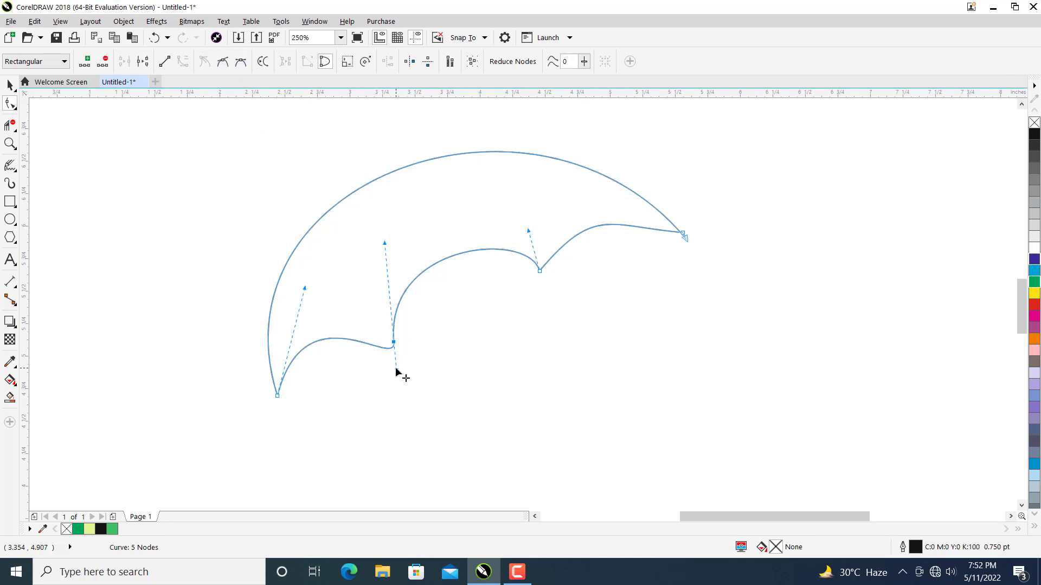
{"action": "left_click_drag", "start_coordinate": [397, 372], "coordinate": [353, 292]}
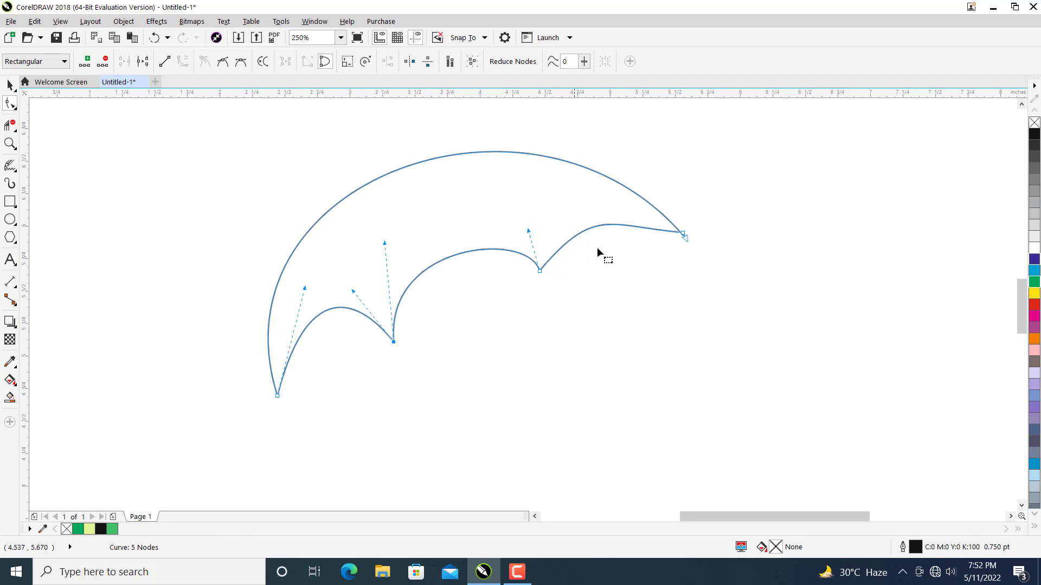
{"action": "left_click", "coordinate": [682, 233]}
{"action": "left_click_drag", "start_coordinate": [593, 208], "coordinate": [619, 206]}
{"action": "left_click_drag", "start_coordinate": [585, 256], "coordinate": [558, 304]}
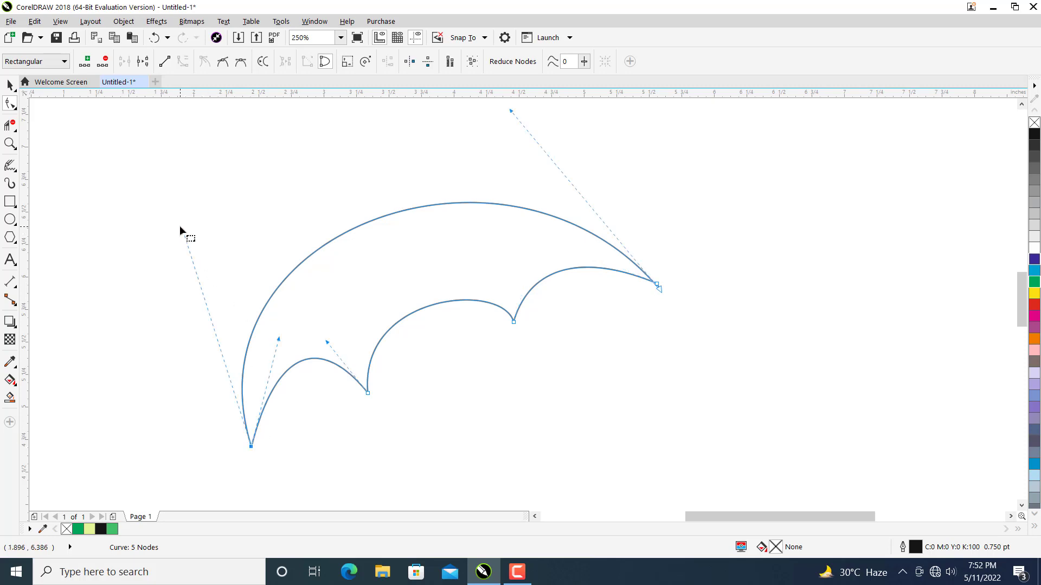
- Raise the left side of the large outer arc by pulling the lower left node's outer handle upward and inward
{"action": "left_click_drag", "start_coordinate": [183, 228], "coordinate": [196, 158]}
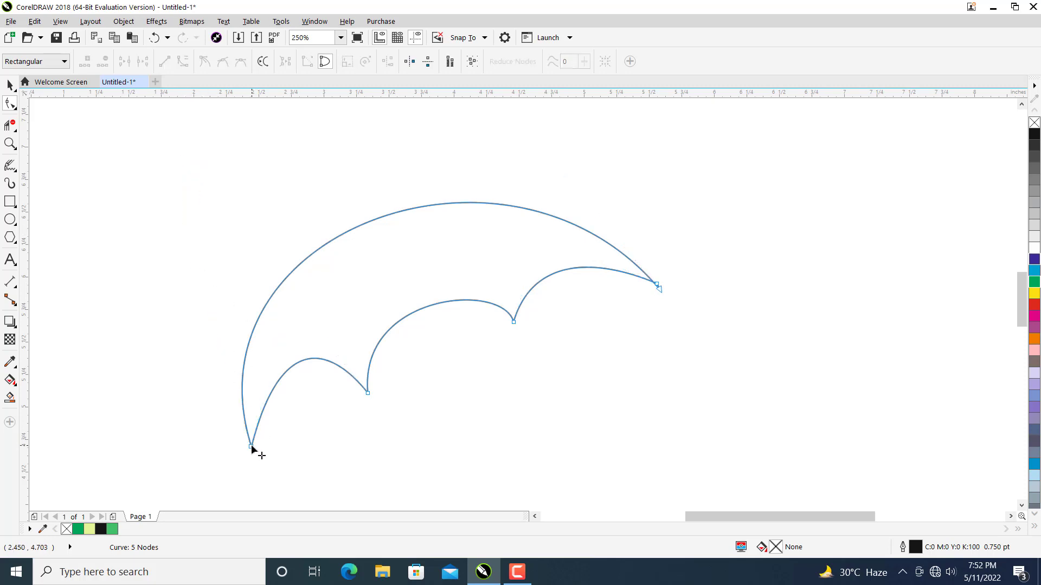
{"action": "left_click", "coordinate": [252, 447]}
{"action": "left_click_drag", "start_coordinate": [182, 232], "coordinate": [232, 112]}
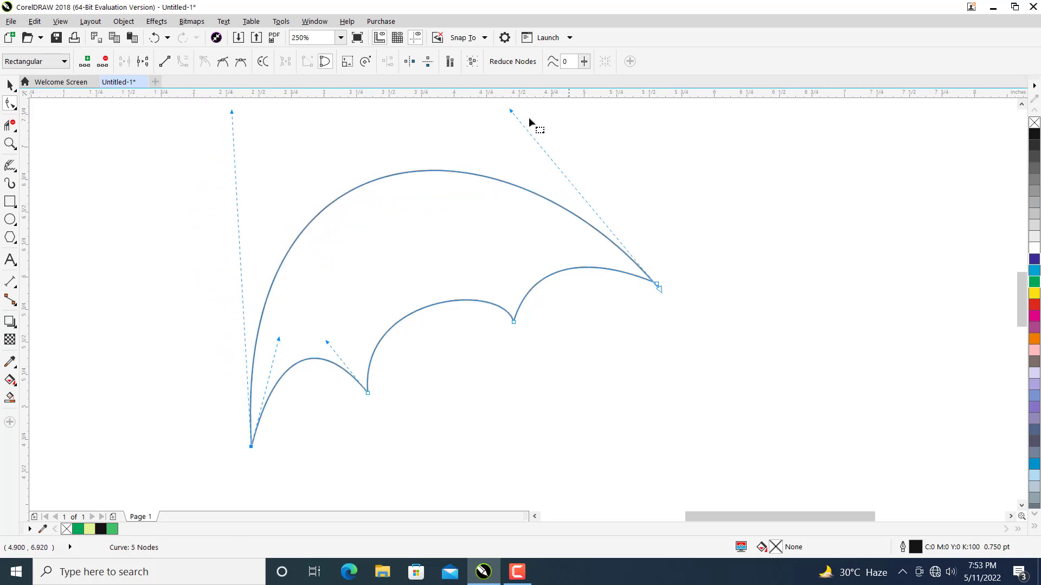
- Refine the large outer arc by adjusting the handles at both ends and soften the left arch with its lower left handle
{"action": "left_click_drag", "start_coordinate": [510, 111], "coordinate": [492, 118]}
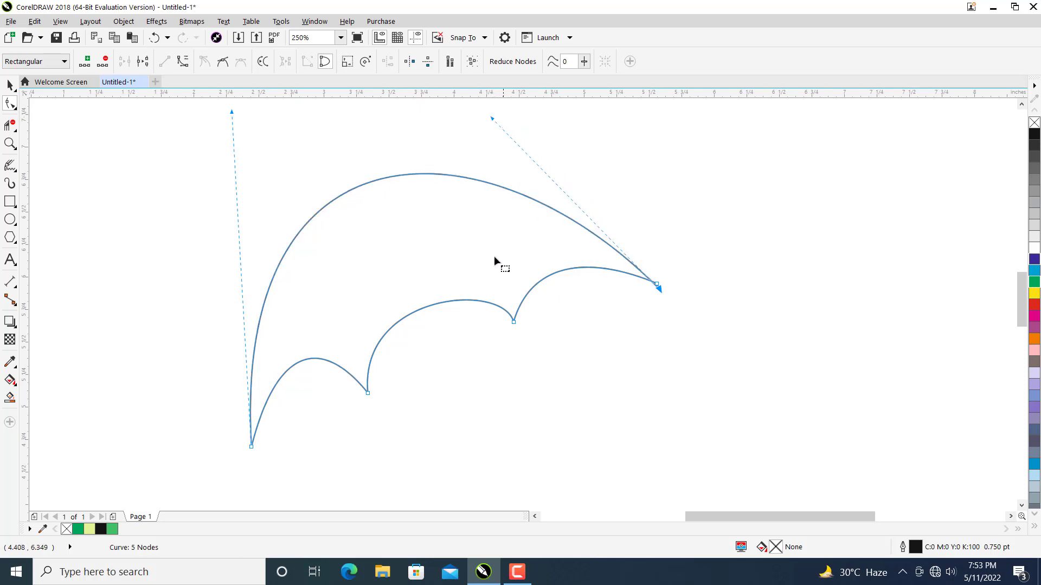
{"action": "left_click_drag", "start_coordinate": [232, 112], "coordinate": [240, 131]}
{"action": "left_click_drag", "start_coordinate": [280, 343], "coordinate": [272, 353]}
{"action": "left_click", "coordinate": [336, 336]}
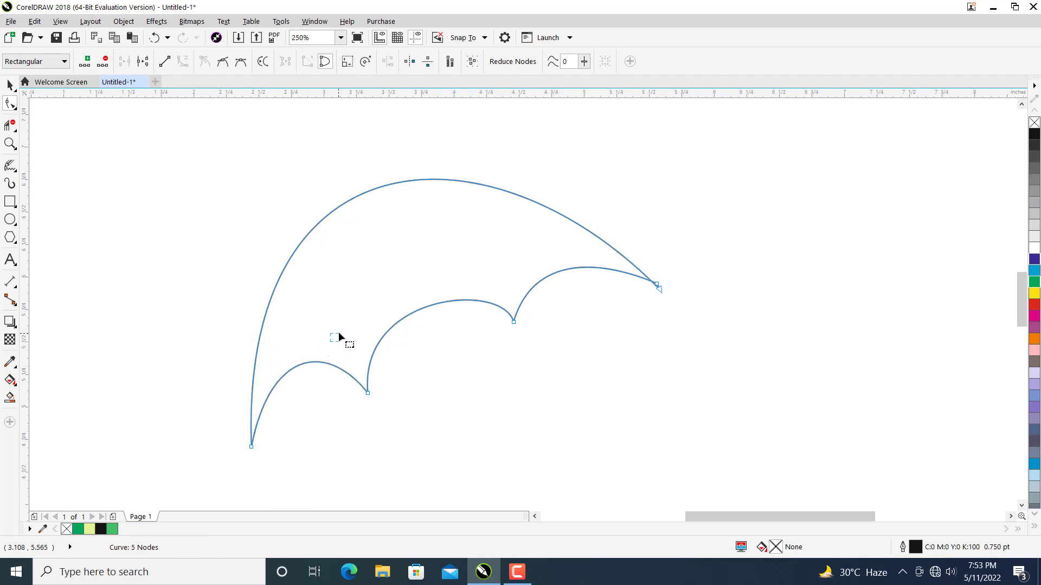
- Move the node between the left and middle arches up and to the right, and reshape both arches with their handles
{"action": "left_click", "coordinate": [513, 322]}
{"action": "left_click_drag", "start_coordinate": [368, 396], "coordinate": [386, 384]}
{"action": "left_click_drag", "start_coordinate": [345, 330], "coordinate": [323, 334]}
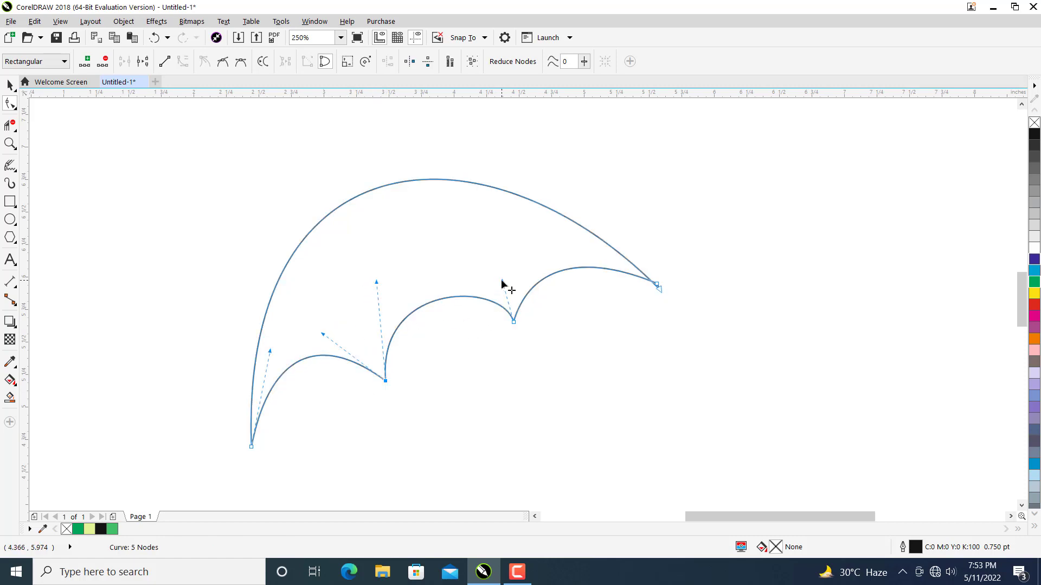
{"action": "left_click_drag", "start_coordinate": [502, 281], "coordinate": [466, 269]}
{"action": "left_click_drag", "start_coordinate": [377, 282], "coordinate": [373, 297]}
{"action": "left_click", "coordinate": [518, 370]}
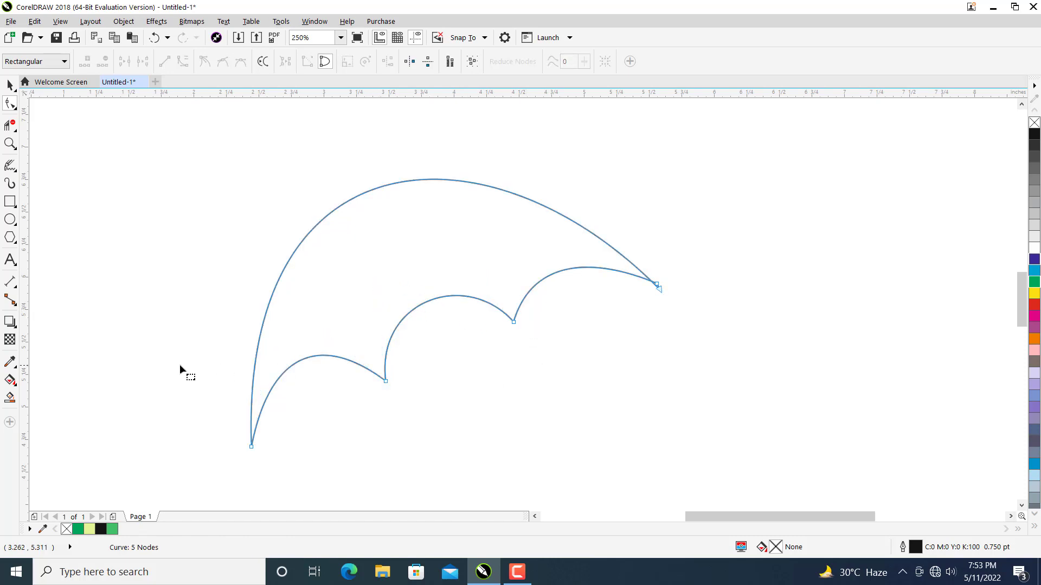
- Try an elliptical fountain fill on the scalloped shape
{"action": "left_click", "coordinate": [10, 85]}
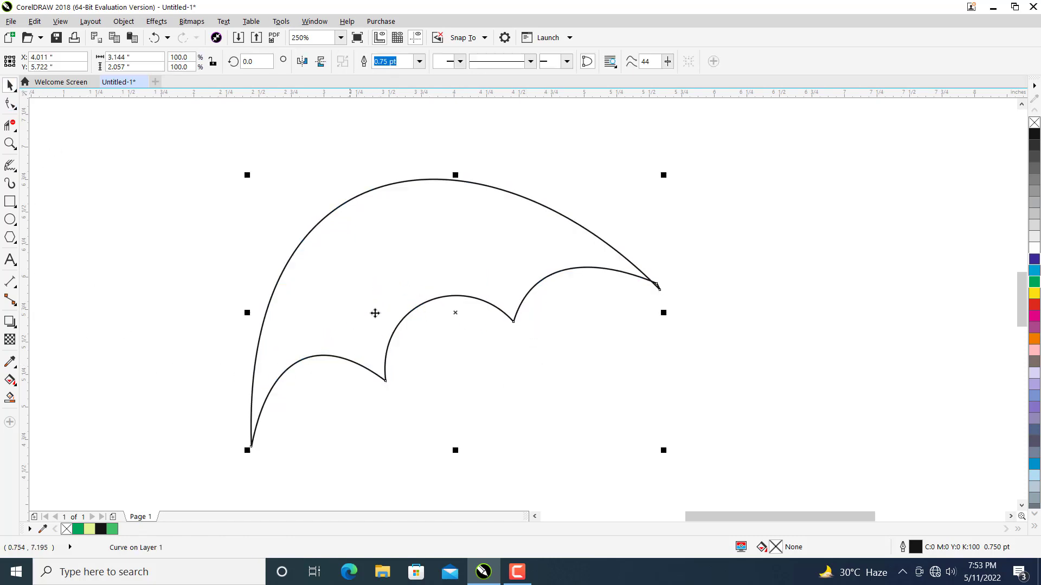
{"action": "left_click", "coordinate": [11, 340]}
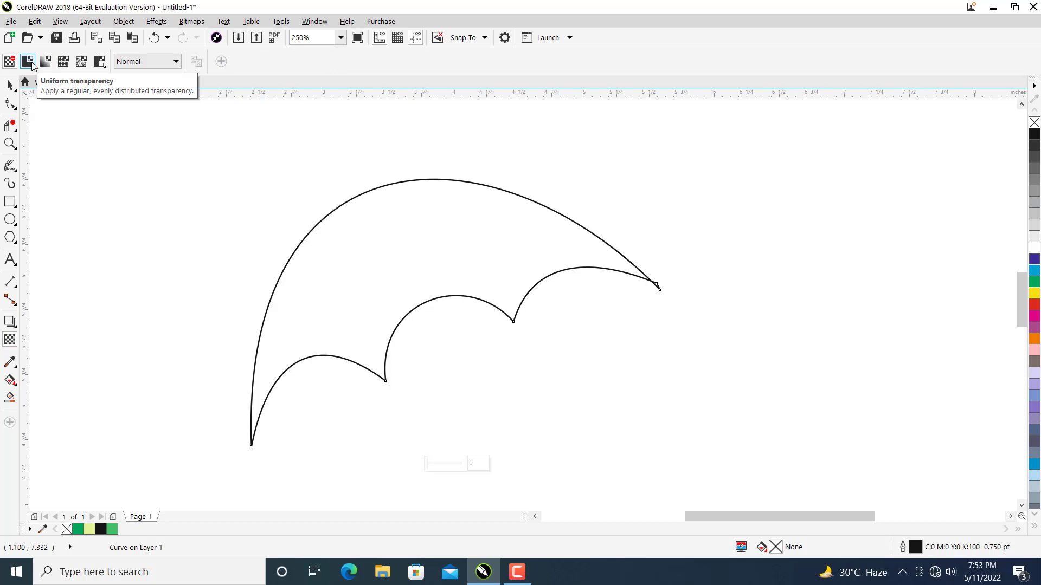
{"action": "left_click", "coordinate": [7, 384]}
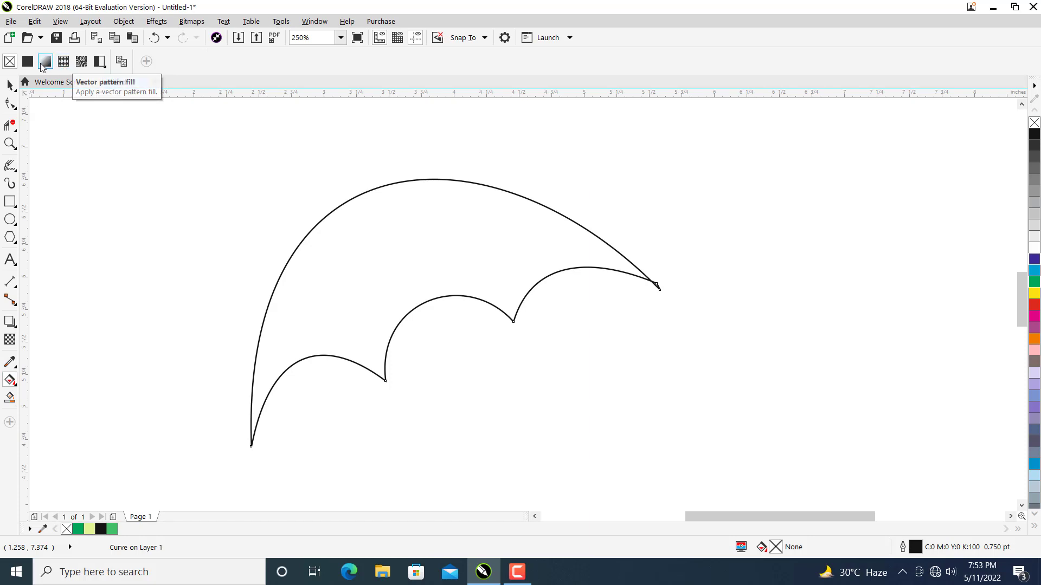
{"action": "left_click", "coordinate": [43, 63]}
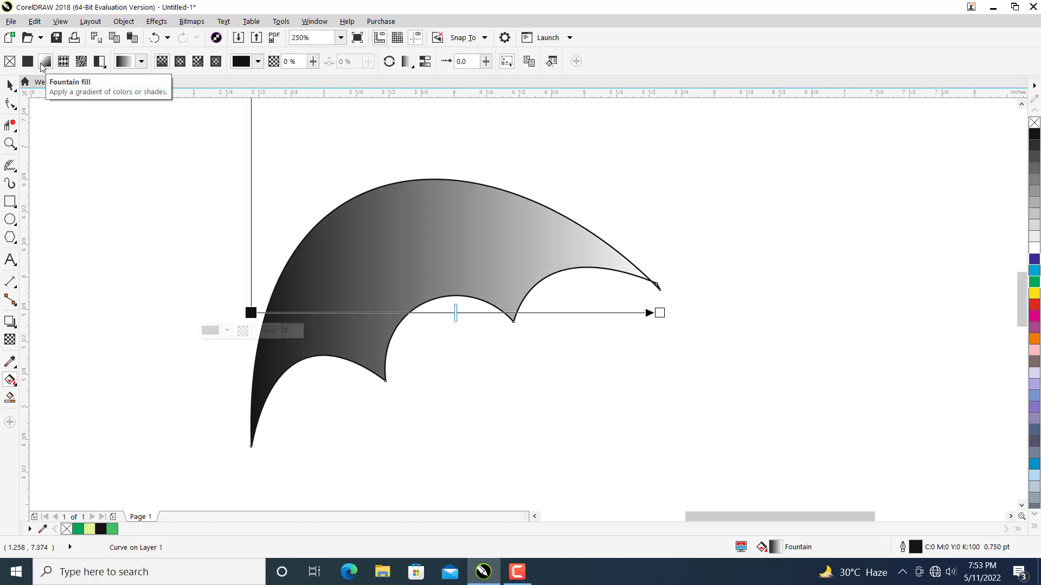
{"action": "left_click", "coordinate": [193, 63]}
{"action": "left_click", "coordinate": [181, 64]}
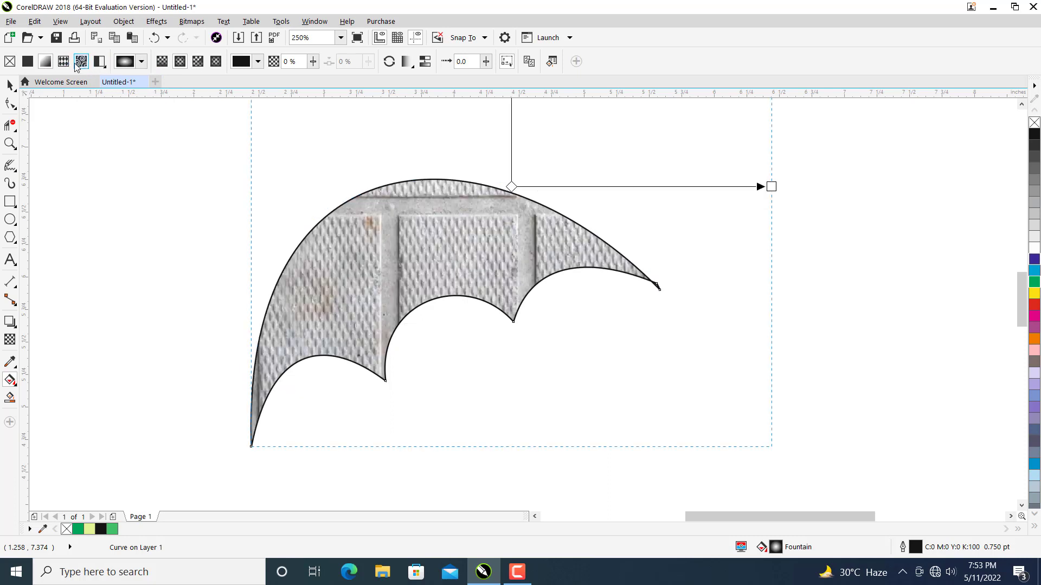
- Fill the scalloped shape with the green leaf bitmap pattern from the recent fills
{"action": "left_click", "coordinate": [142, 63]}
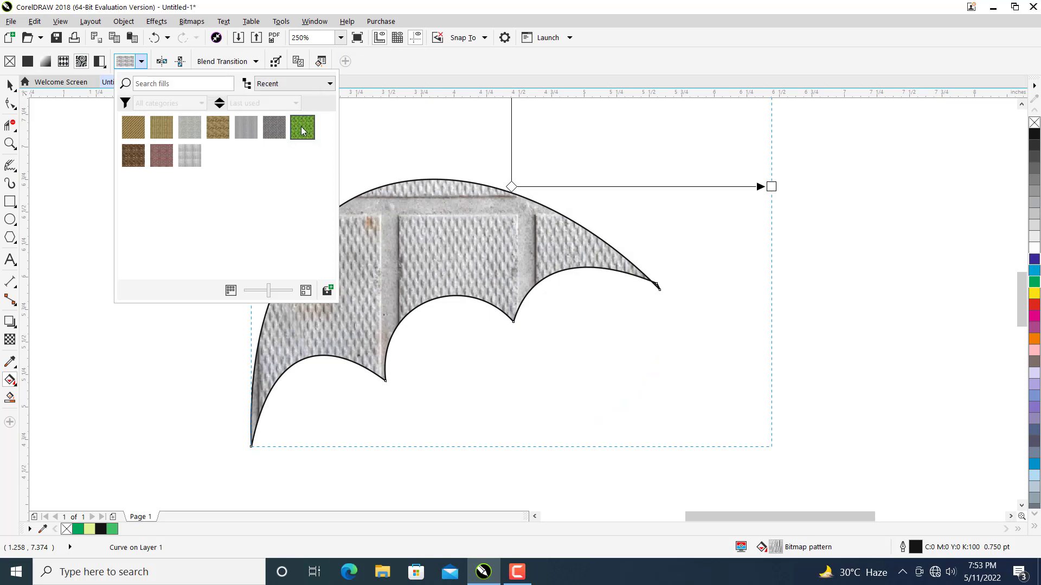
{"action": "left_click", "coordinate": [302, 129]}
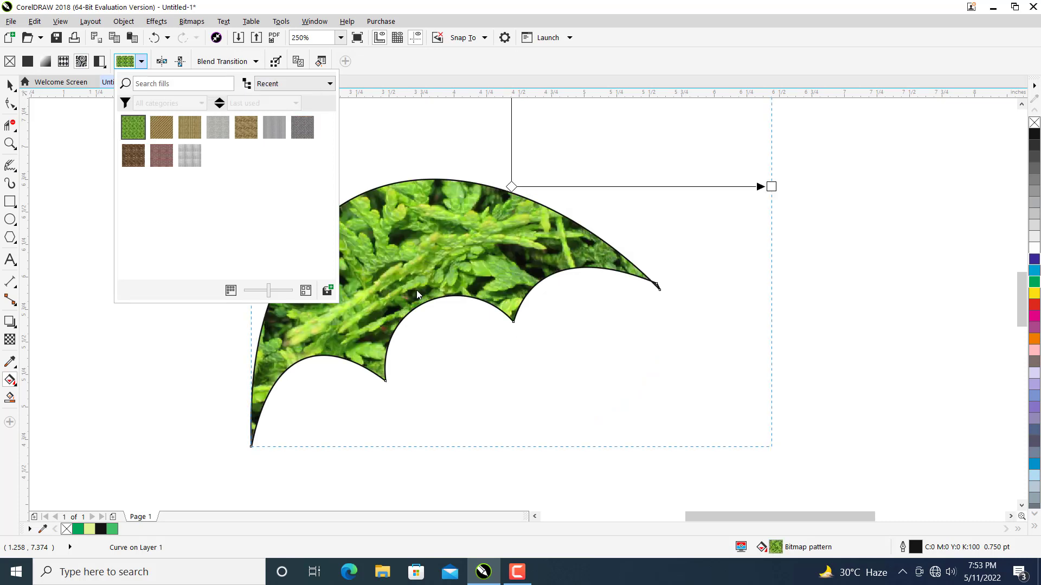
{"action": "left_click", "coordinate": [380, 327]}
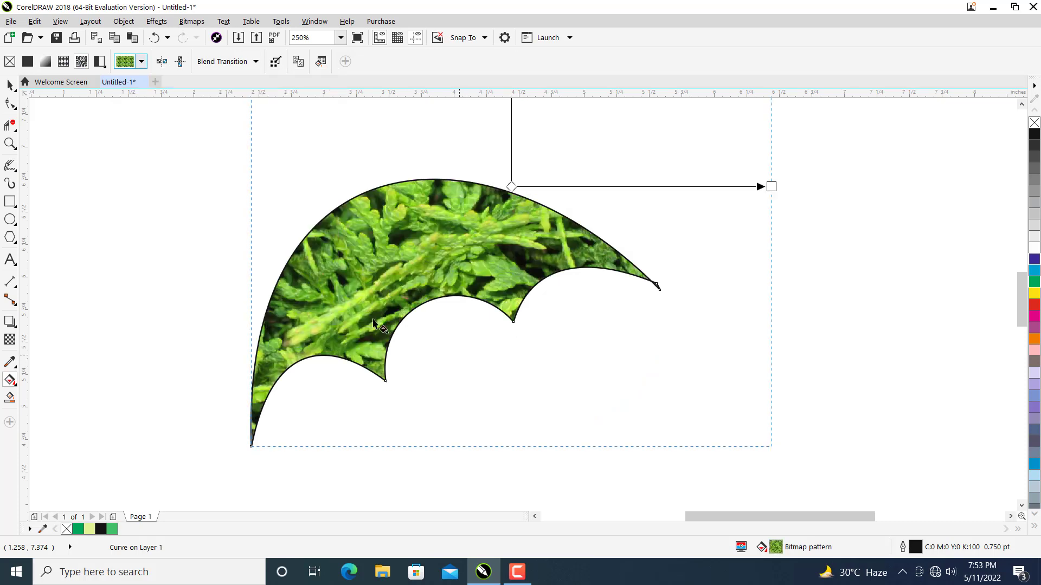
{"action": "left_click", "coordinate": [9, 87]}
- Draw a thin upright rectangle about 0.1 by 3.4 inches left of the canopy and fill it dark blue (C100 M100 Y0 K0)
{"action": "scroll", "coordinate": [545, 396], "scroll_direction": "down", "scroll_amount": 2}
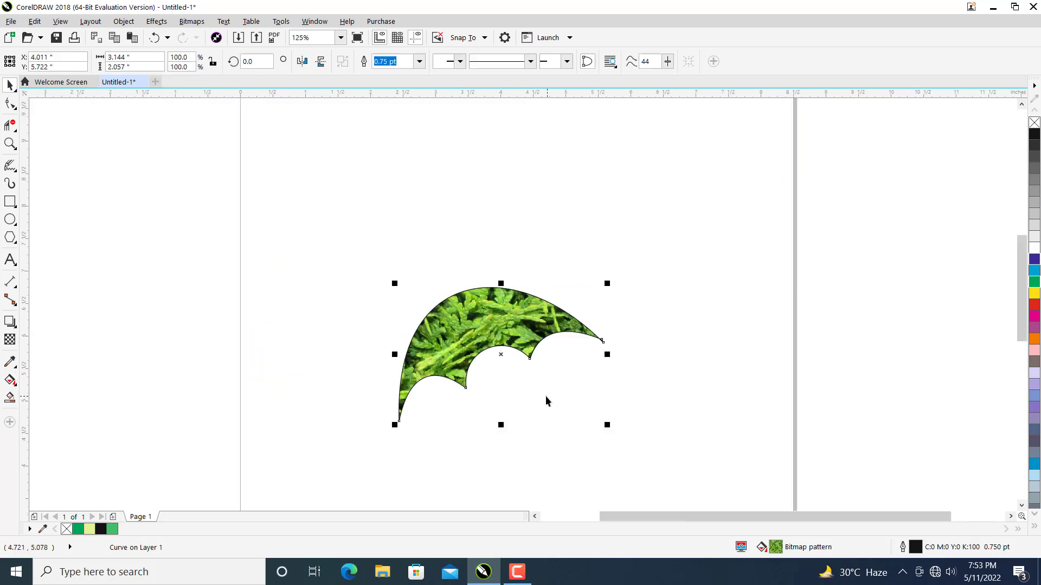
{"action": "left_click_drag", "start_coordinate": [530, 385], "coordinate": [441, 305]}
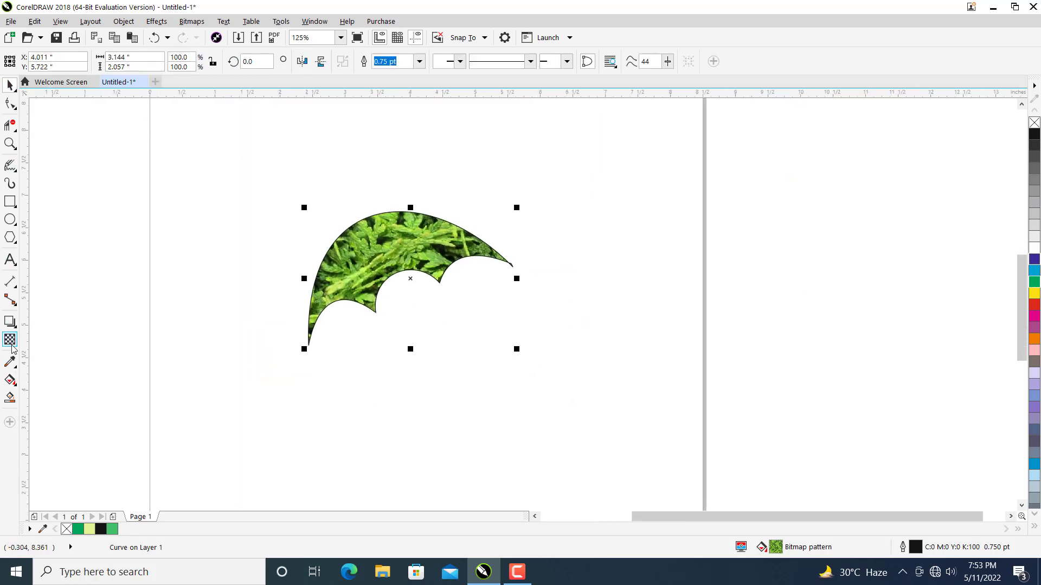
{"action": "left_click", "coordinate": [10, 201]}
{"action": "left_click_drag", "start_coordinate": [236, 258], "coordinate": [229, 478]}
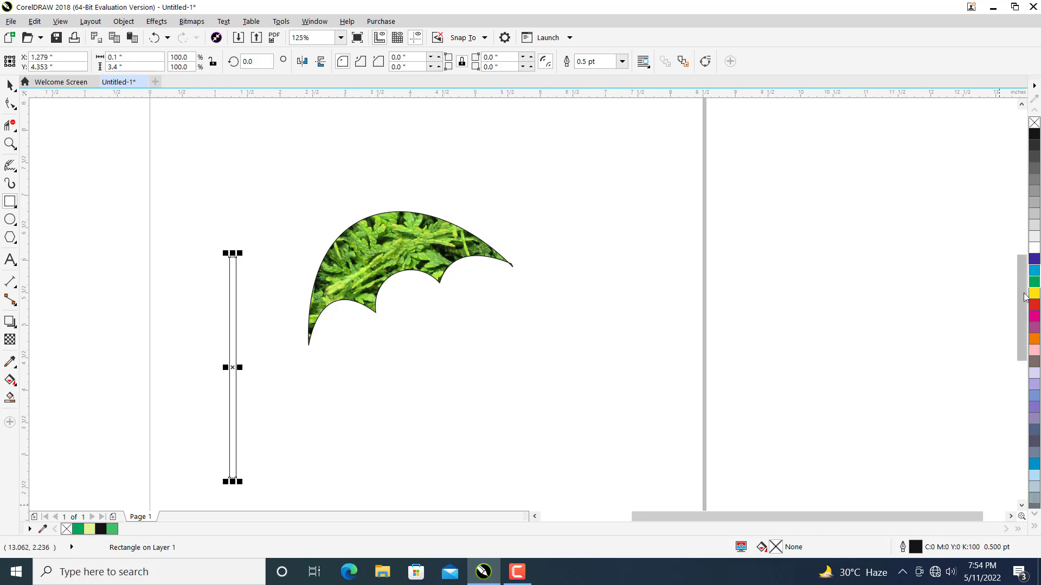
{"action": "left_click", "coordinate": [1034, 259]}
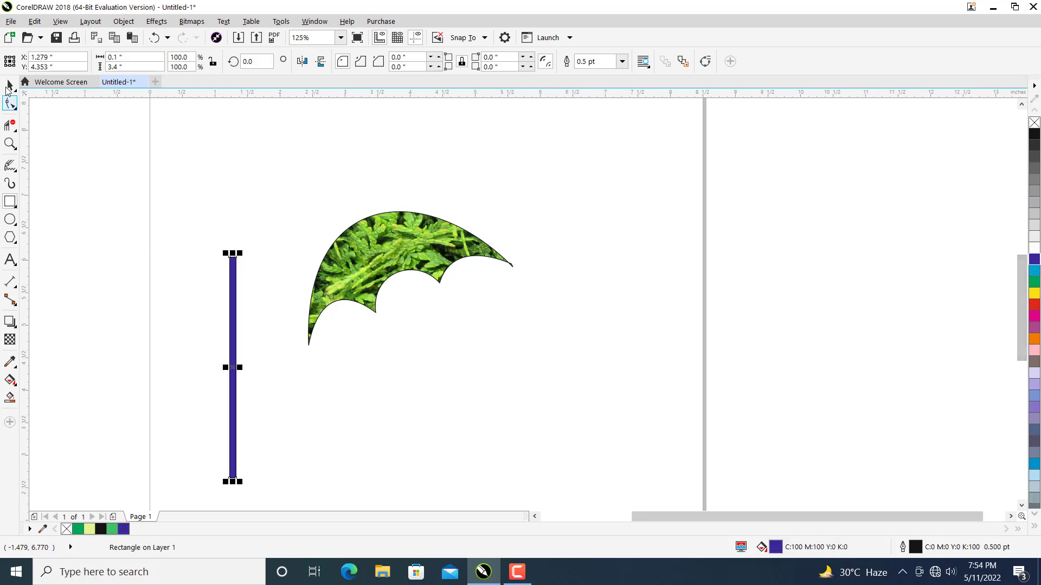
- Rotate the blue rectangle about 24.5 degrees counterclockwise and place it across the canopy as the umbrella's shaft
{"action": "left_click", "coordinate": [234, 368]}
{"action": "left_click_drag", "start_coordinate": [240, 486], "coordinate": [291, 470]}
{"action": "left_click", "coordinate": [10, 85]}
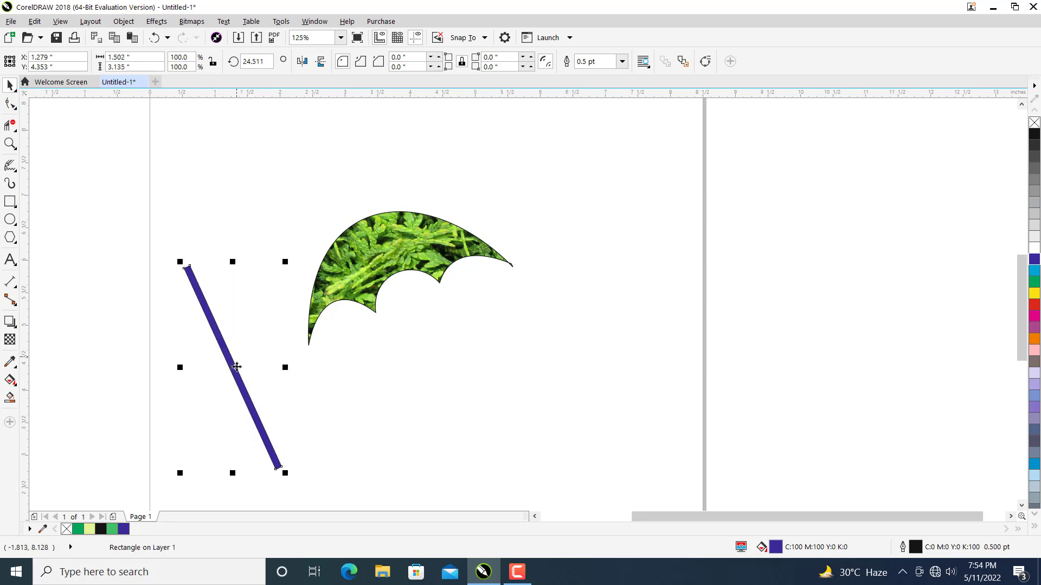
{"action": "left_click_drag", "start_coordinate": [240, 373], "coordinate": [415, 320]}
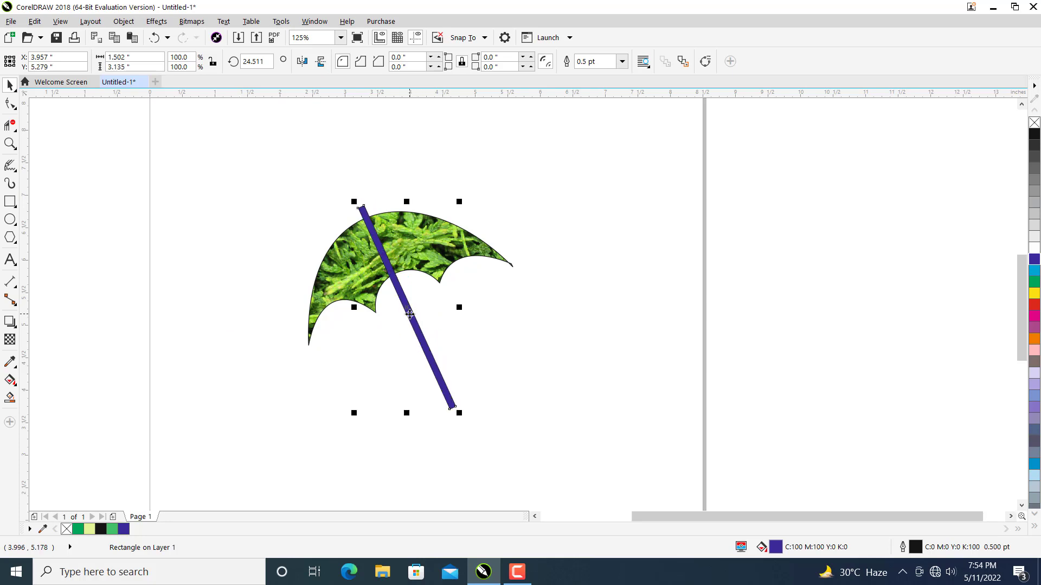
- Send the blue shaft to the back of the page, behind the leaf-patterned canopy
{"action": "right_click", "coordinate": [409, 313]}
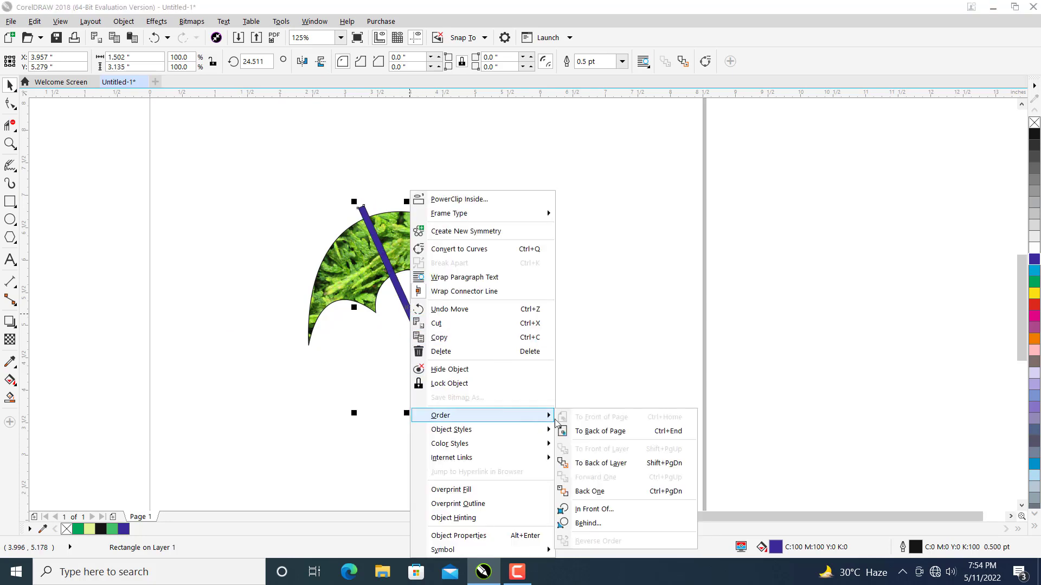
{"action": "left_click", "coordinate": [567, 431]}
{"action": "left_click", "coordinate": [563, 357]}
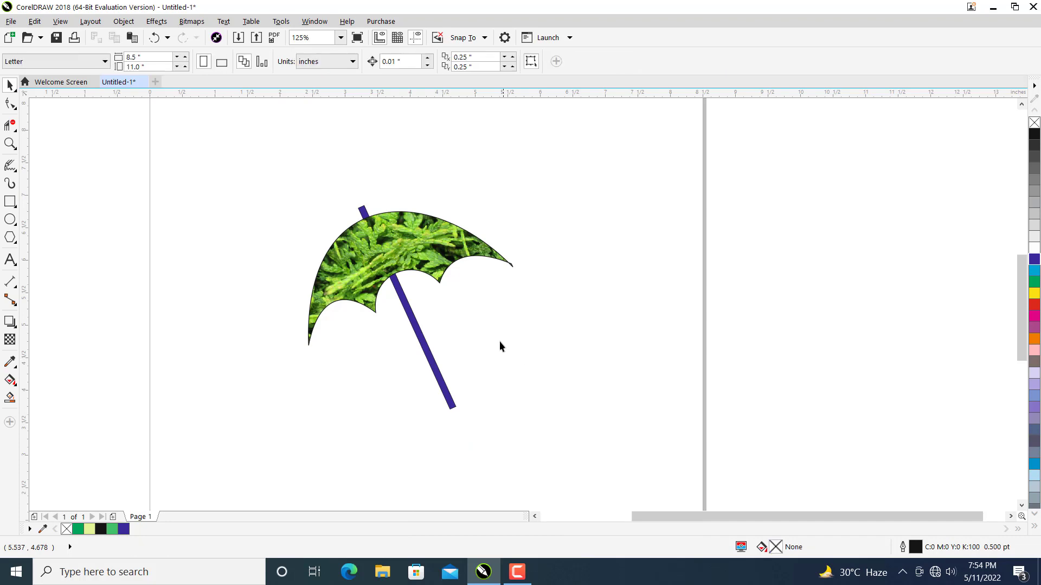
- Move the whole umbrella to the page's left edge, higher up, and scale it down to about 71.8%
{"action": "left_click_drag", "start_coordinate": [427, 311], "coordinate": [413, 282]}
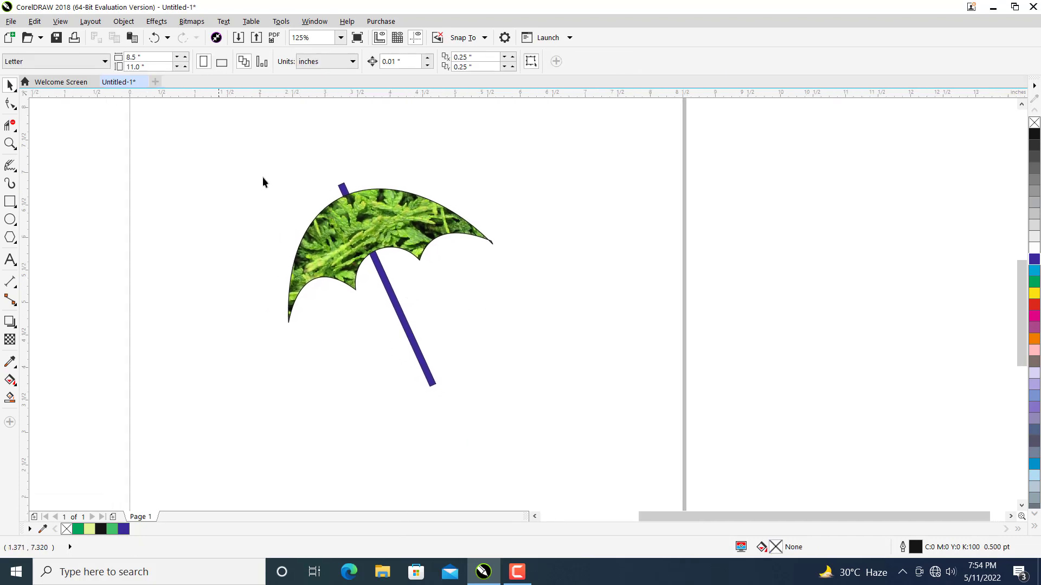
{"action": "left_click_drag", "start_coordinate": [505, 408], "coordinate": [491, 386]}
{"action": "left_click_drag", "start_coordinate": [340, 233], "coordinate": [190, 152]}
{"action": "left_click_drag", "start_coordinate": [347, 313], "coordinate": [298, 264]}
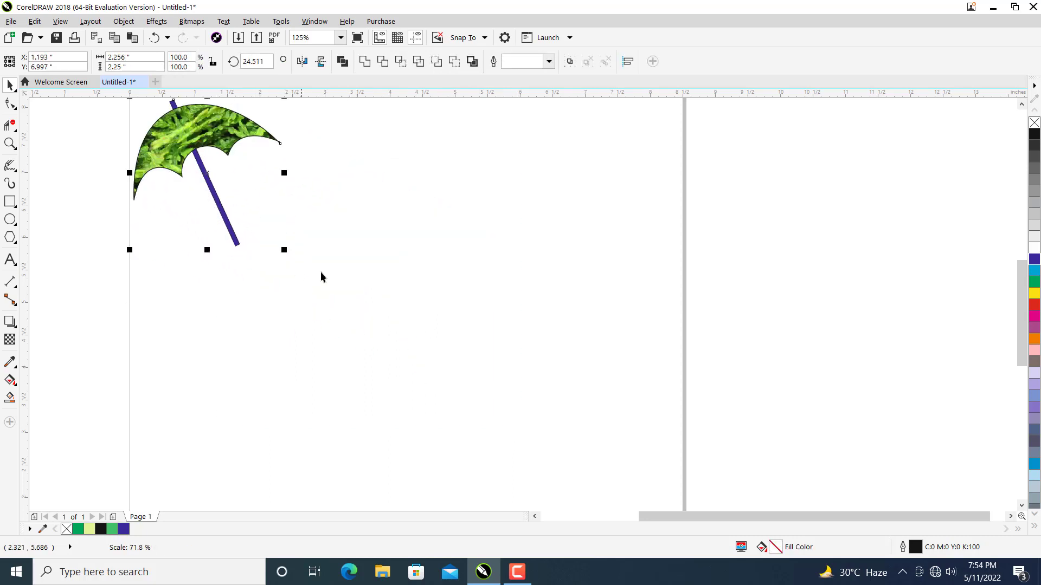
{"action": "left_click", "coordinate": [356, 255]}
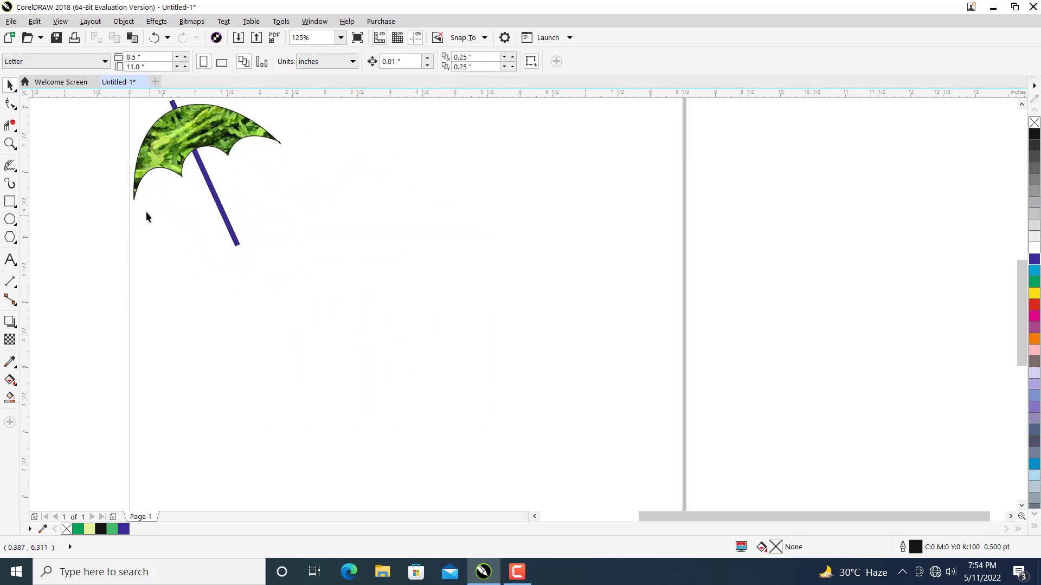
- Sketch a closed rounded outline with LiveSketch in the empty area beside the umbrella, and delete it
{"action": "left_click", "coordinate": [8, 167]}
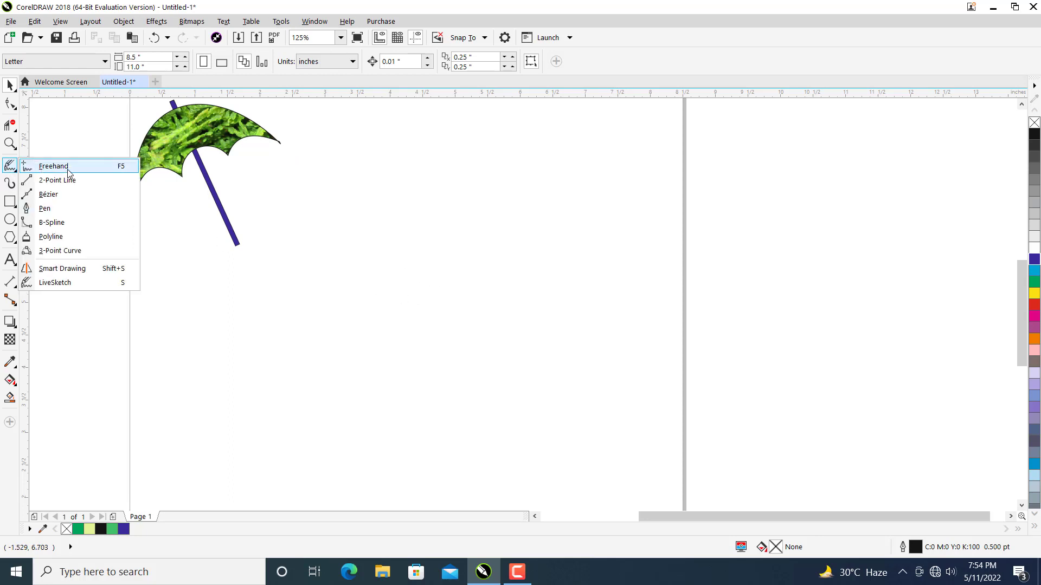
{"action": "left_click", "coordinate": [53, 283]}
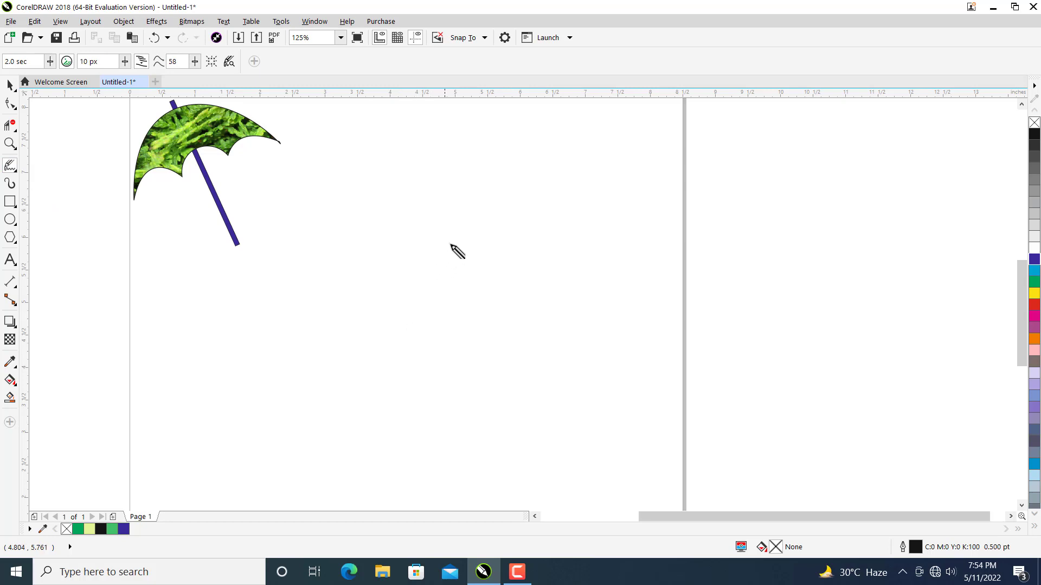
{"action": "mouse_move", "coordinate": [460, 242]}
{"action": "left_mouse_down"}
{"action": "mouse_move", "coordinate": [403, 254]}
{"action": "mouse_move", "coordinate": [386, 279]}
{"action": "mouse_move", "coordinate": [394, 393]}
{"action": "mouse_move", "coordinate": [379, 415]}
{"action": "mouse_move", "coordinate": [398, 422]}
{"action": "mouse_move", "coordinate": [475, 419]}
{"action": "mouse_move", "coordinate": [499, 401]}
{"action": "mouse_move", "coordinate": [511, 344]}
{"action": "mouse_move", "coordinate": [466, 244]}
{"action": "left_mouse_up"}
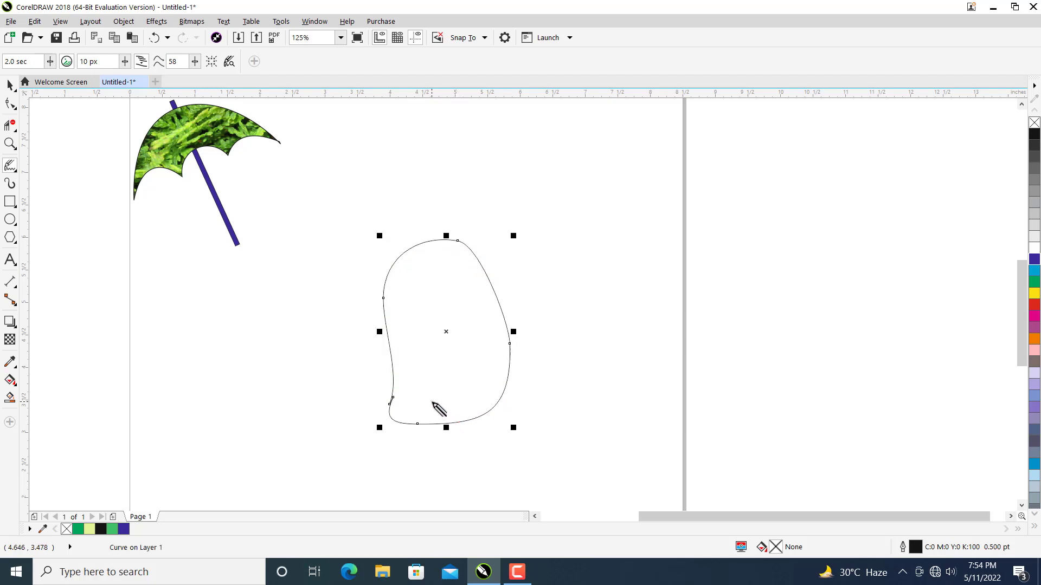
{"action": "scroll", "coordinate": [438, 408], "scroll_direction": "up", "scroll_amount": 3}
{"action": "scroll", "coordinate": [438, 408], "scroll_direction": "down", "scroll_amount": 3}
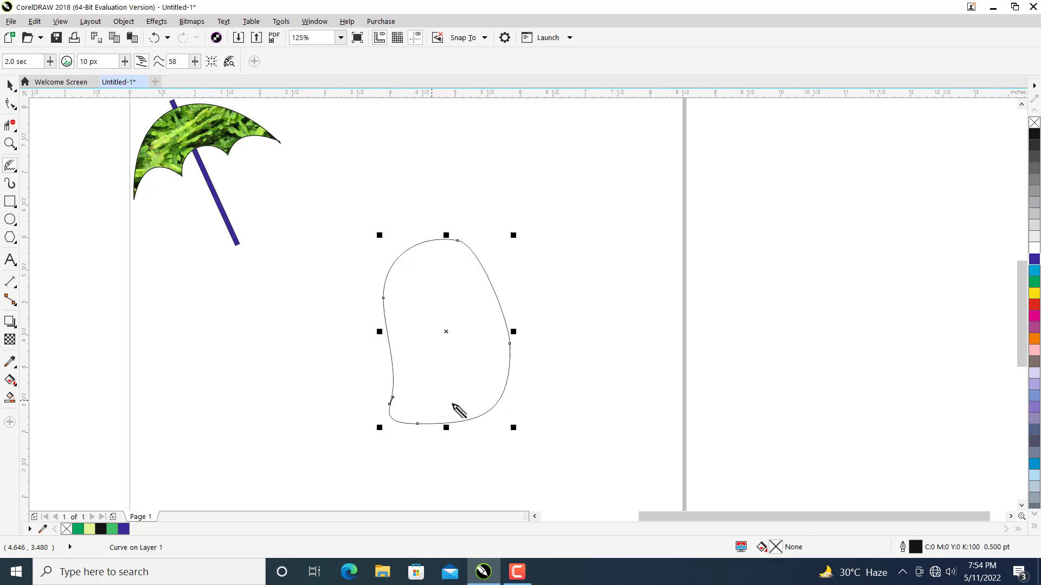
{"action": "key", "text": "Delete"}
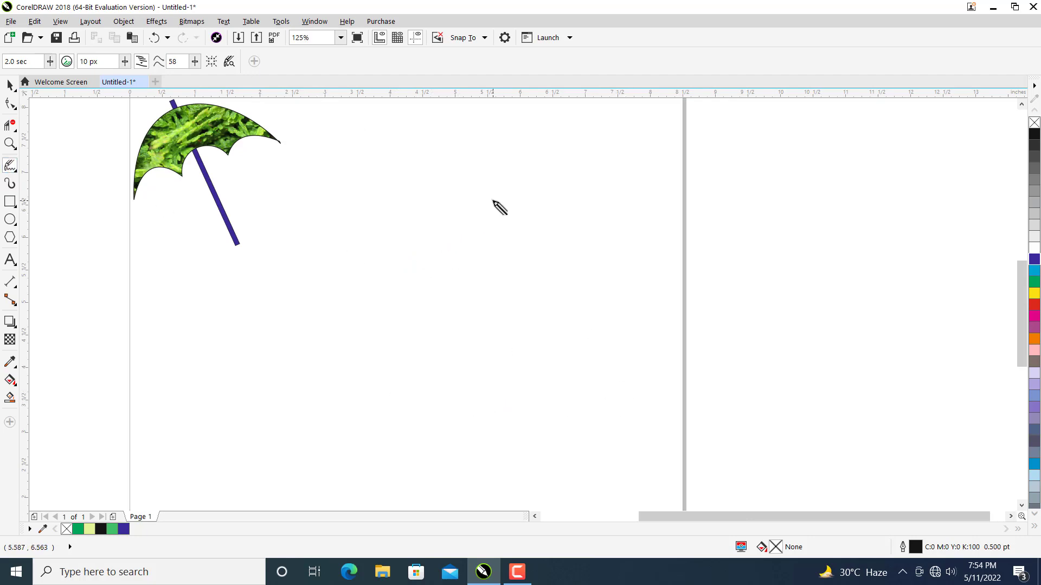
- Sketch a closed mango-like outline with LiveSketch beside the umbrella, rounded above and curving to a pointed tip at the lower left
{"action": "mouse_move", "coordinate": [494, 200]}
{"action": "left_mouse_down"}
{"action": "mouse_move", "coordinate": [458, 206]}
{"action": "mouse_move", "coordinate": [432, 229]}
{"action": "mouse_move", "coordinate": [430, 282]}
{"action": "mouse_move", "coordinate": [445, 339]}
{"action": "mouse_move", "coordinate": [426, 355]}
{"action": "mouse_move", "coordinate": [474, 357]}
{"action": "mouse_move", "coordinate": [520, 323]}
{"action": "mouse_move", "coordinate": [531, 283]}
{"action": "mouse_move", "coordinate": [498, 201]}
{"action": "left_mouse_up"}
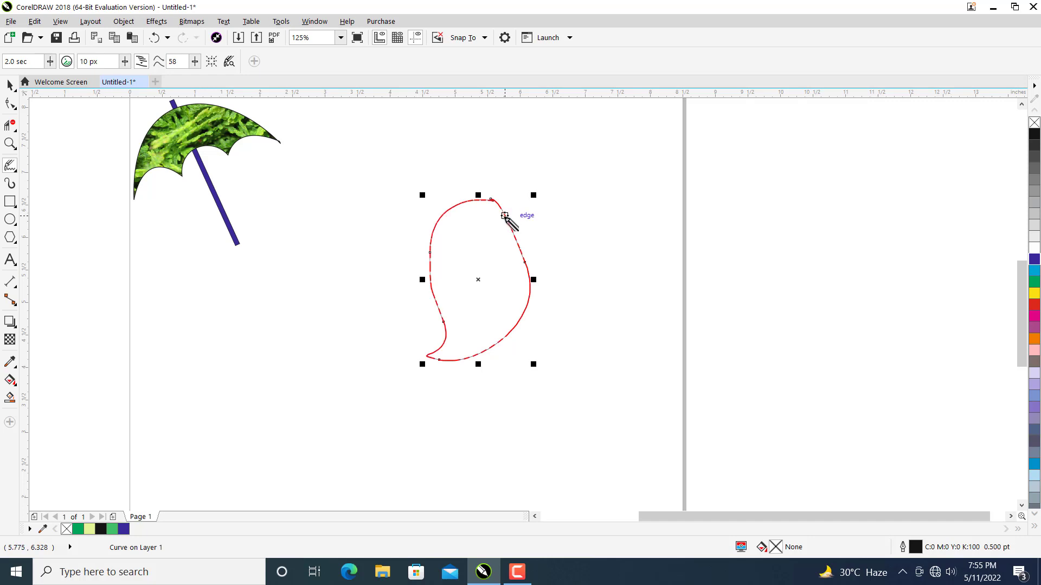
{"action": "scroll", "coordinate": [509, 235], "scroll_direction": "up", "scroll_amount": 3}
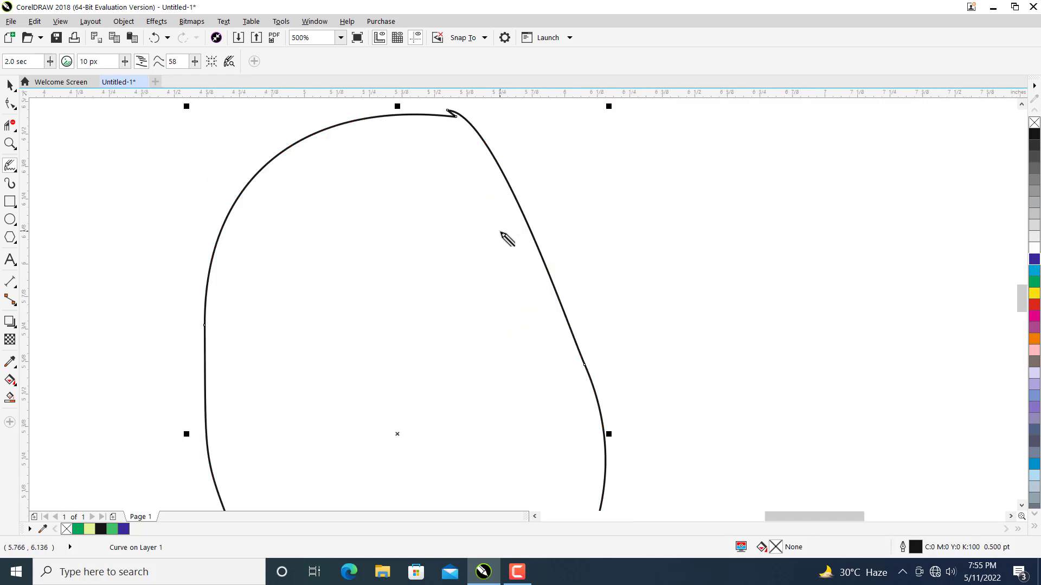
{"action": "scroll", "coordinate": [507, 238], "scroll_direction": "down", "scroll_amount": 3}
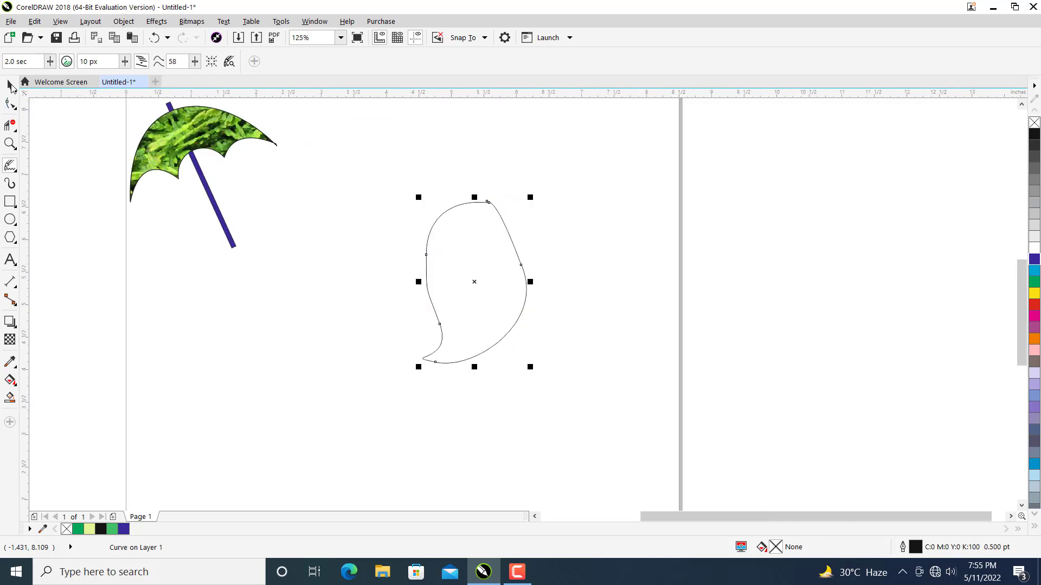
- Delete the stray extra node at the top of the sketched outline to remove the small hook
{"action": "left_click", "coordinate": [10, 105]}
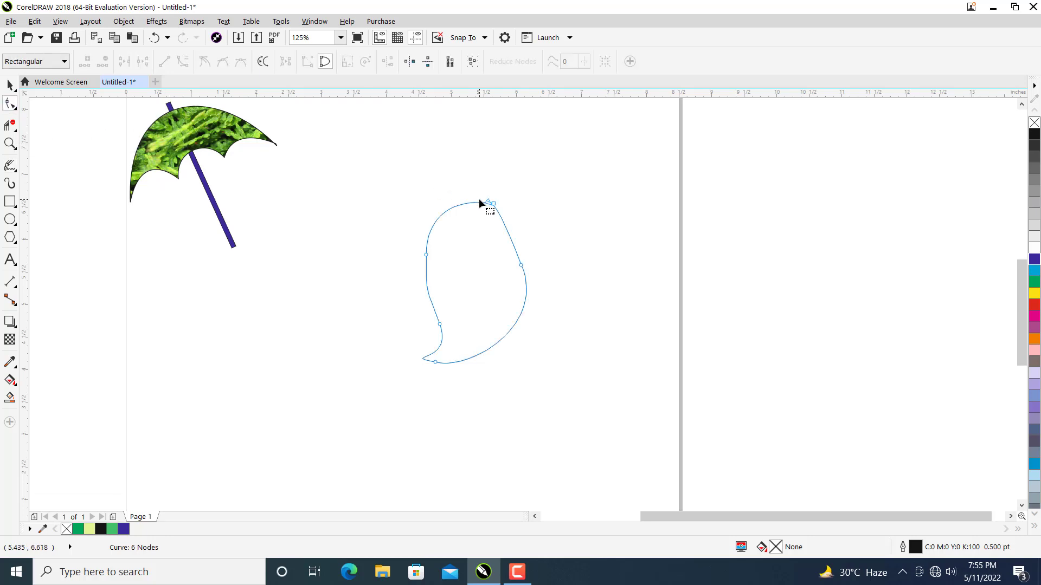
{"action": "scroll", "coordinate": [479, 198], "scroll_direction": "up", "scroll_amount": 5}
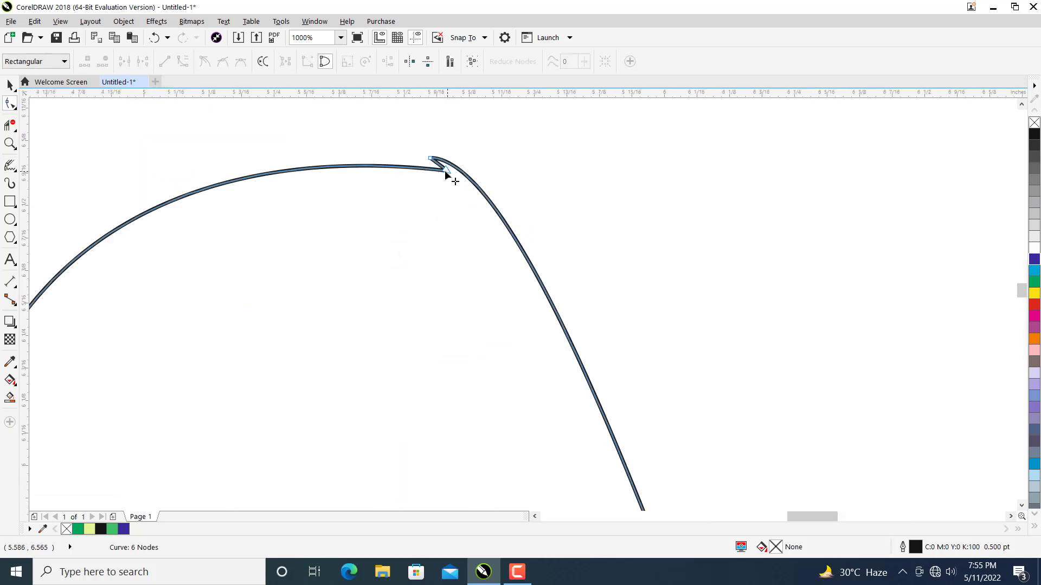
{"action": "double_click", "coordinate": [445, 170]}
{"action": "scroll", "coordinate": [477, 225], "scroll_direction": "down", "scroll_amount": 3}
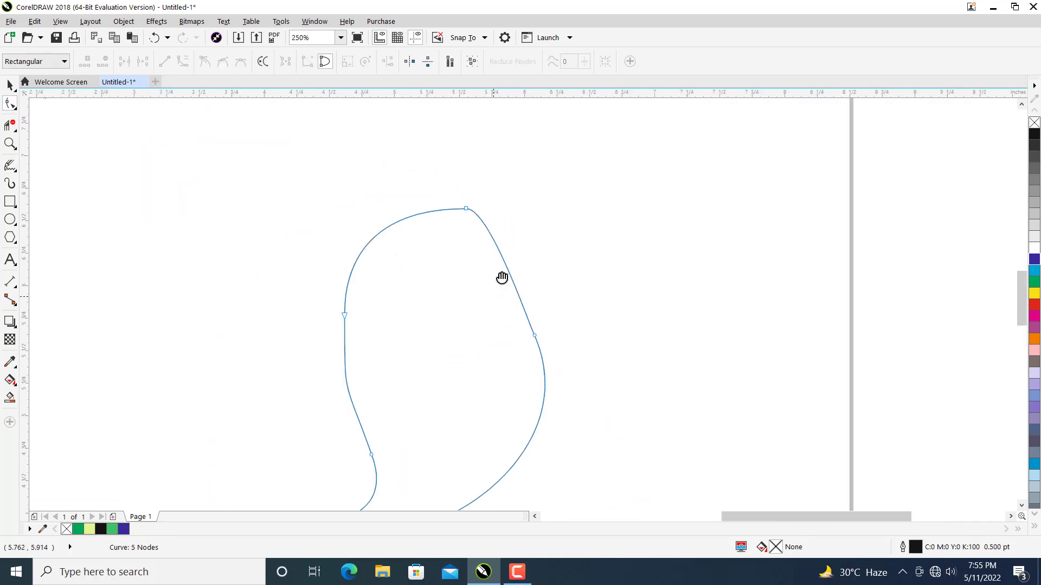
{"action": "left_click_drag", "start_coordinate": [501, 278], "coordinate": [500, 252]}
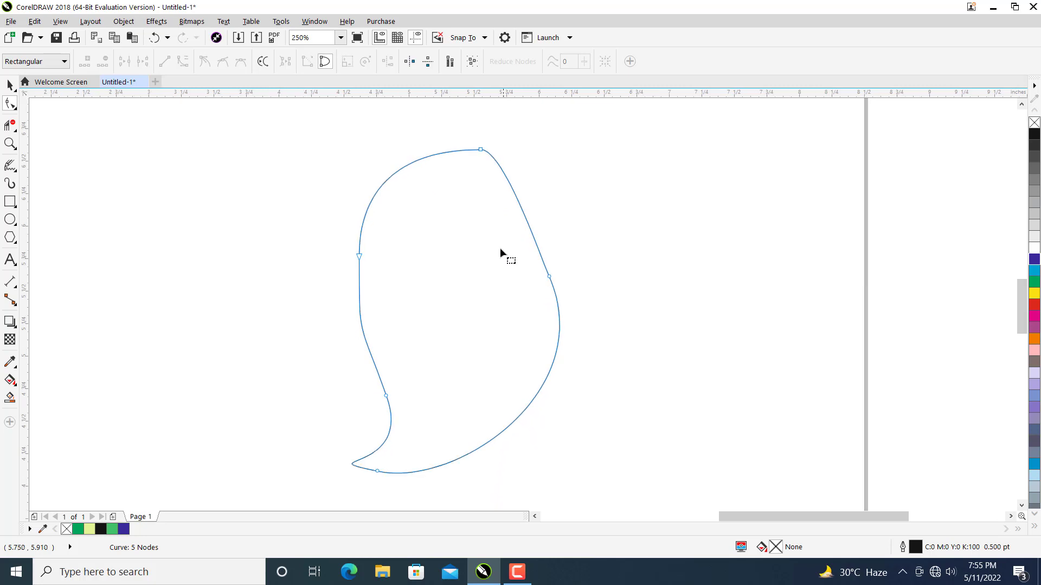
- Add a node at the outline's lower-left pointed tip and delete the node on its upper-left side
{"action": "double_click", "coordinate": [352, 465]}
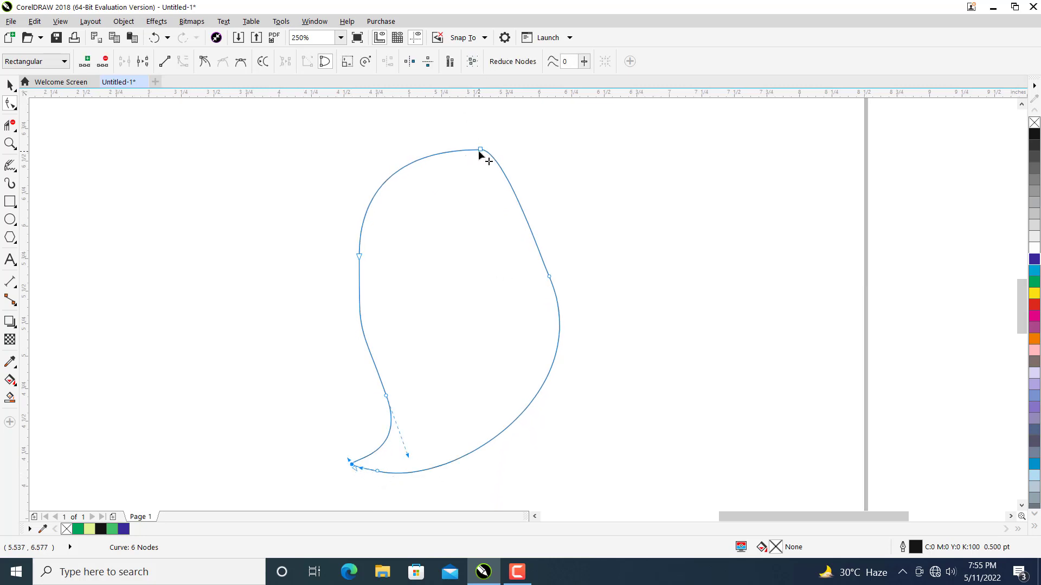
{"action": "left_click_drag", "start_coordinate": [345, 248], "coordinate": [399, 320]}
{"action": "key", "text": "Delete"}
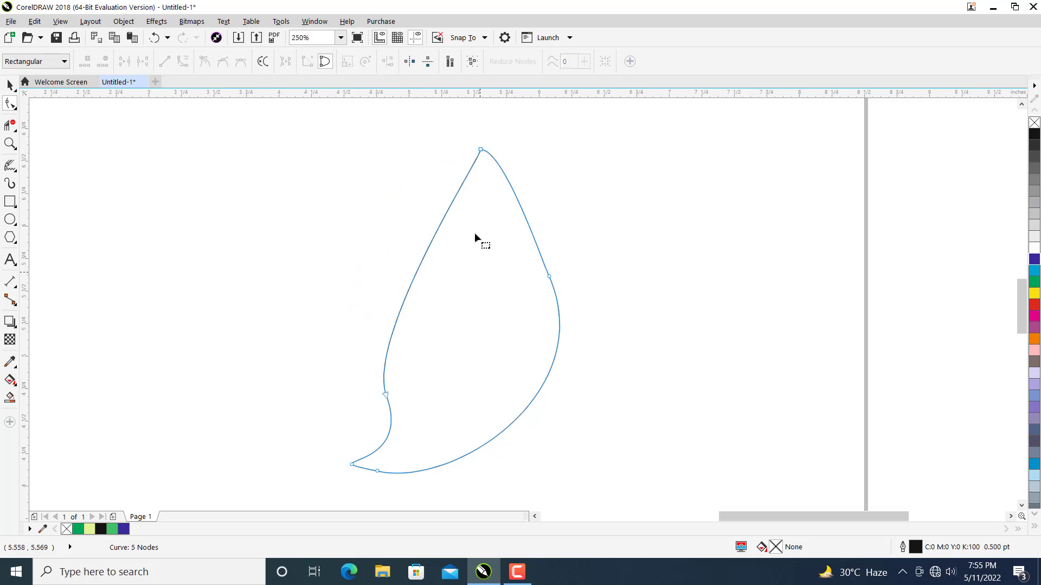
- Bend the top node's left handle outward to round the upper-left side, and delete the node just above the tip
{"action": "left_click", "coordinate": [480, 153]}
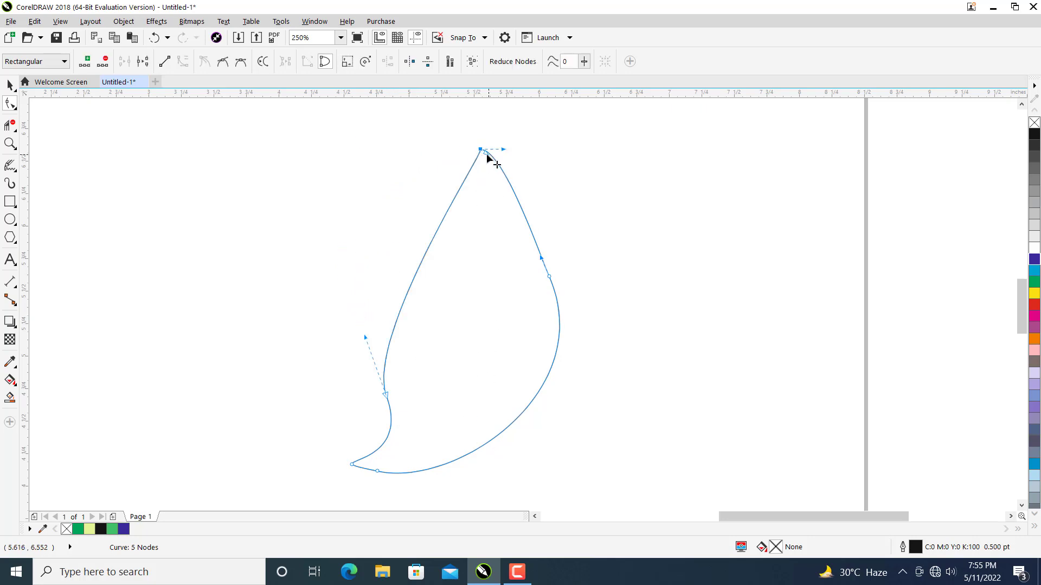
{"action": "left_click_drag", "start_coordinate": [486, 155], "coordinate": [399, 138]}
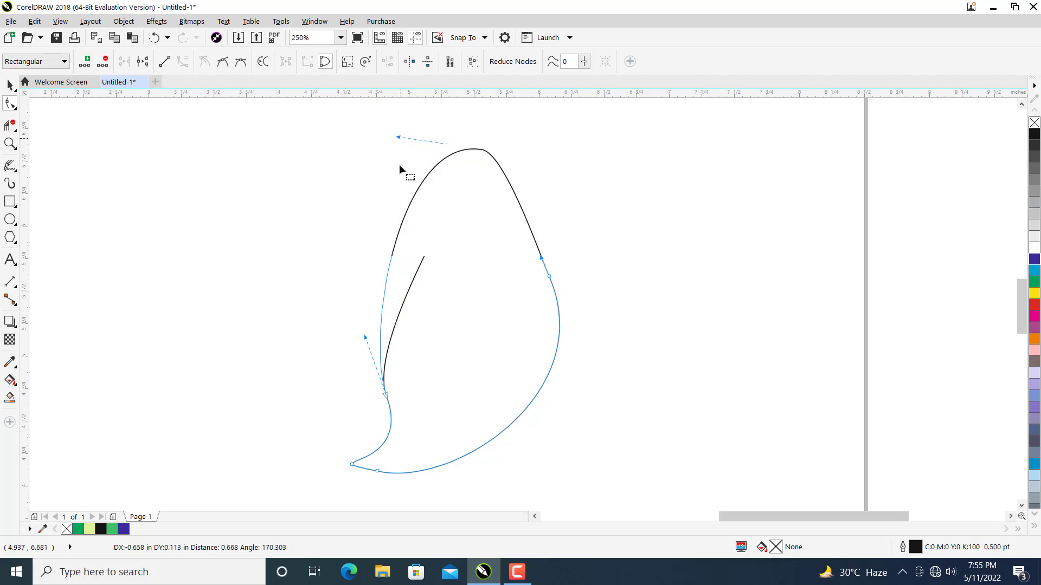
{"action": "left_click_drag", "start_coordinate": [413, 412], "coordinate": [418, 417]}
{"action": "key", "text": "Delete"}
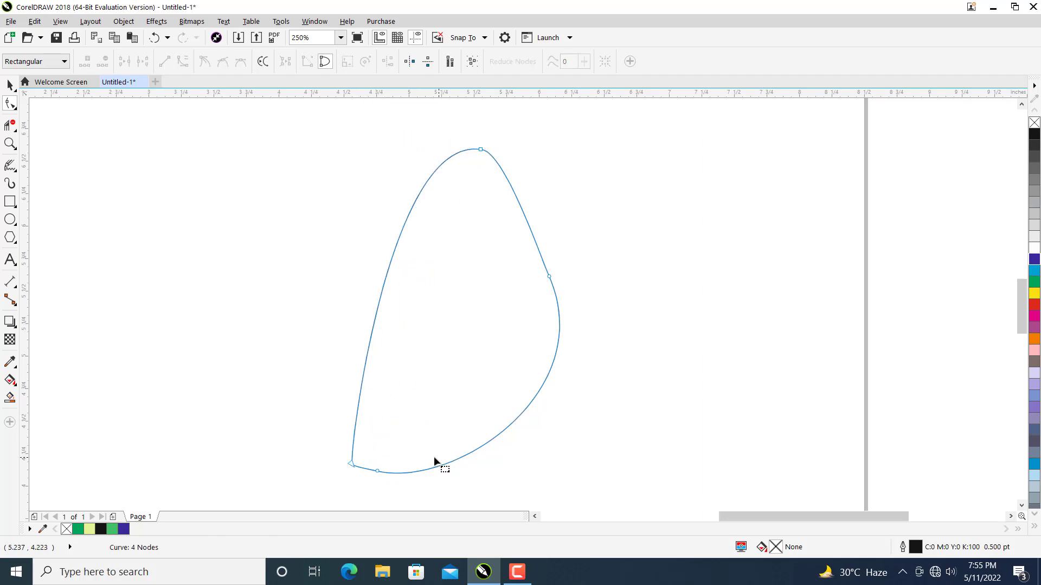
- Reshape the outline's left side into a gentle S-curve with the handles of the tip node and the top node
{"action": "left_click", "coordinate": [351, 465]}
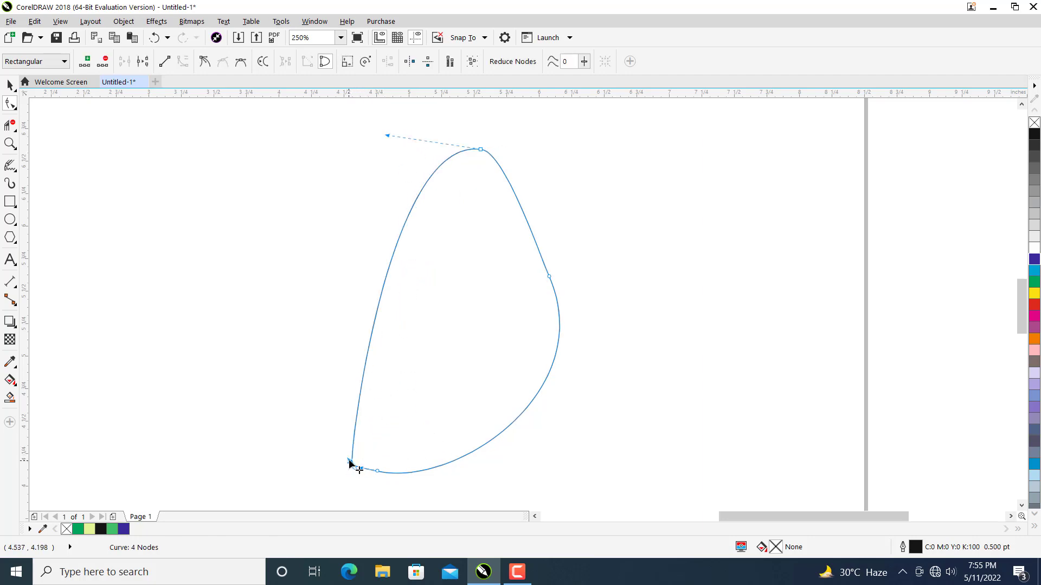
{"action": "left_click_drag", "start_coordinate": [350, 461], "coordinate": [417, 427]}
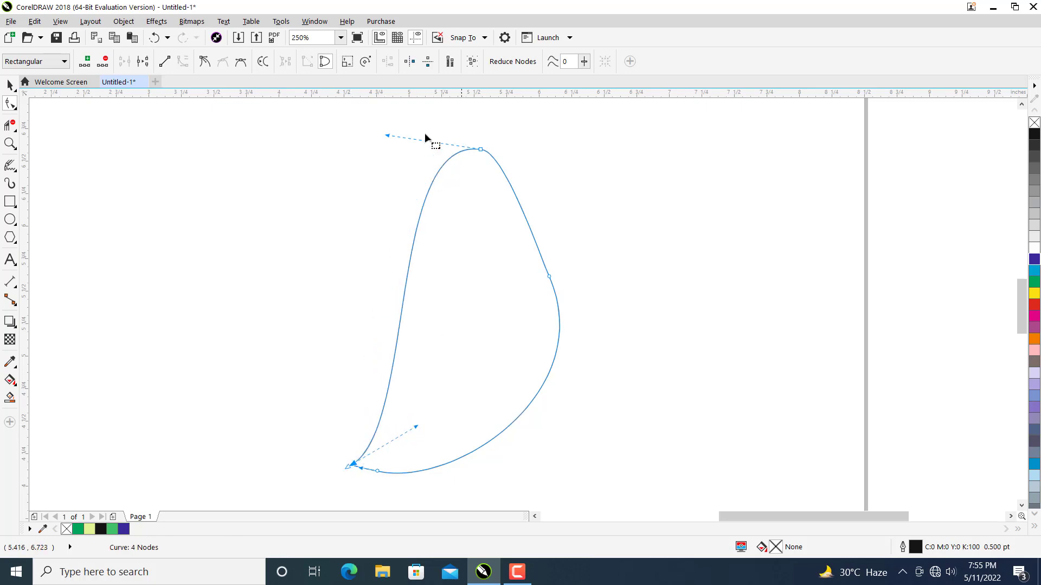
{"action": "left_click_drag", "start_coordinate": [386, 136], "coordinate": [309, 195]}
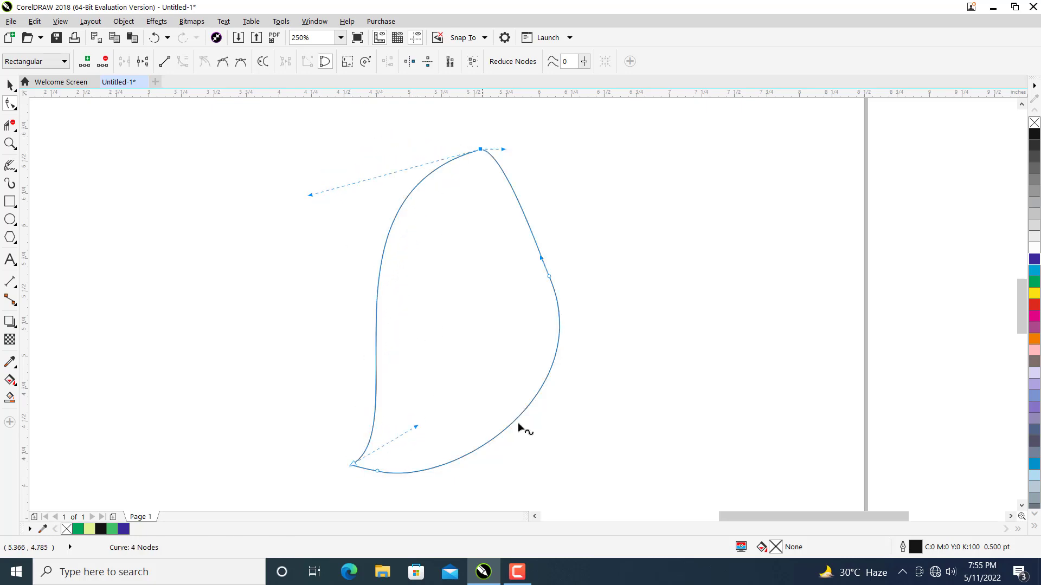
- Delete the node on the outline's right side and the extra node on the lower edge beside the tip
{"action": "left_click_drag", "start_coordinate": [598, 326], "coordinate": [598, 326]}
{"action": "key", "text": "Delete"}
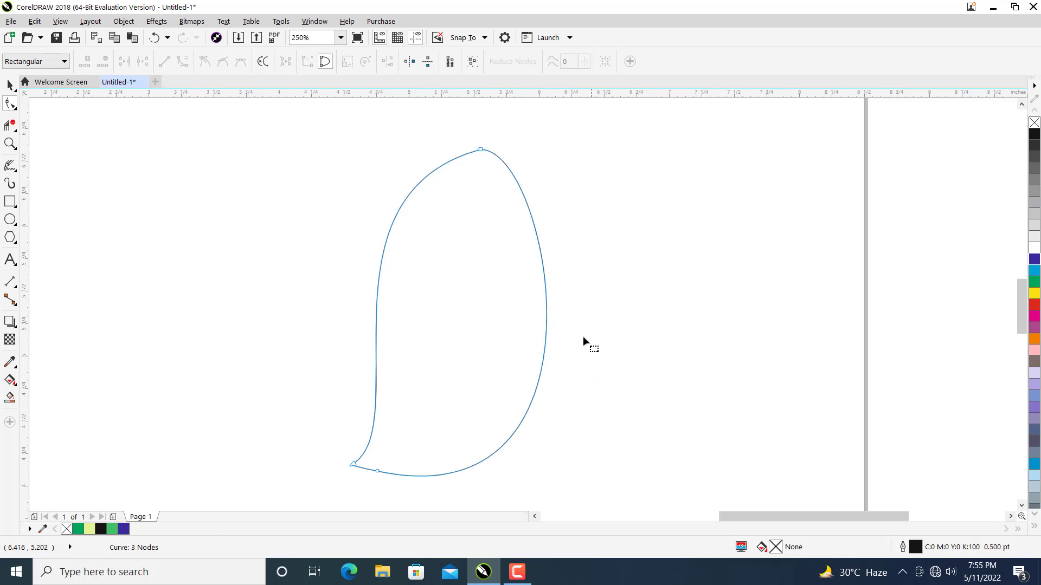
{"action": "left_click_drag", "start_coordinate": [371, 465], "coordinate": [474, 496]}
{"action": "key", "text": "Delete"}
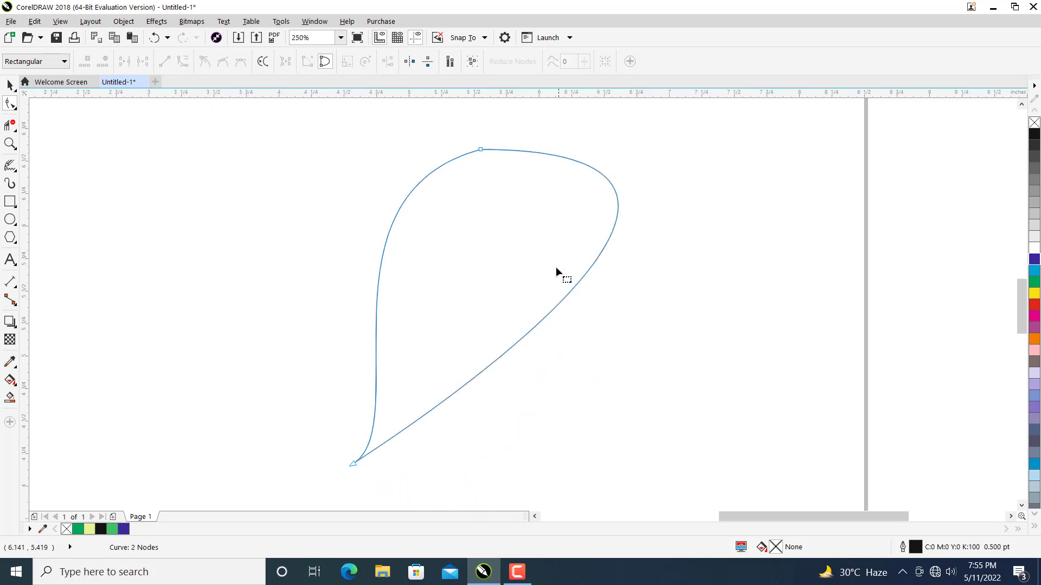
- Pull in the top node's right handle to narrow the bulging right side, and slightly rotate the tip node's handle
{"action": "left_click", "coordinate": [481, 151]}
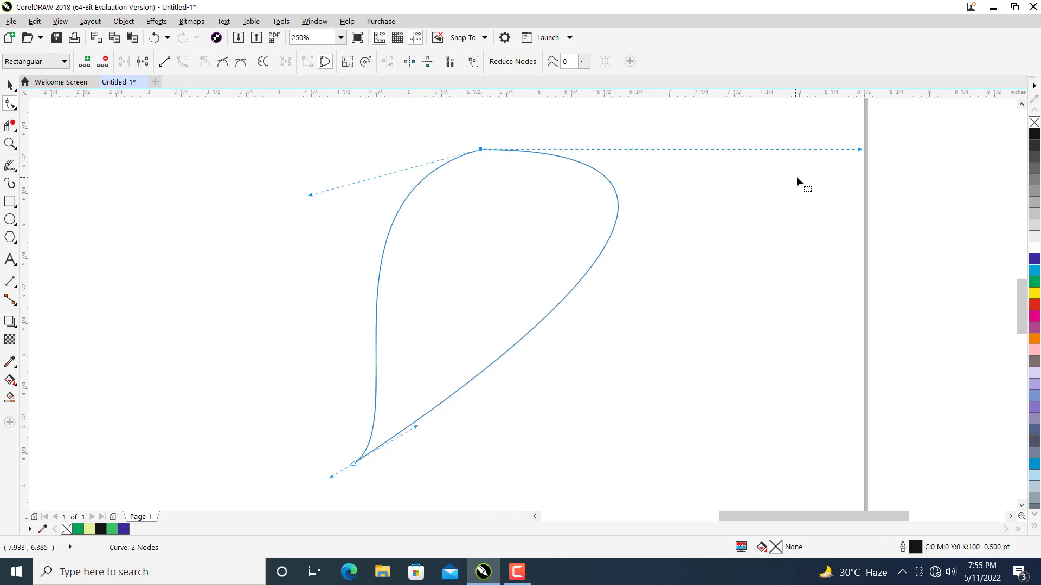
{"action": "left_click_drag", "start_coordinate": [860, 149], "coordinate": [762, 271]}
{"action": "mouse_move", "coordinate": [417, 429]}
{"action": "left_mouse_down"}
{"action": "mouse_move", "coordinate": [420, 464]}
{"action": "mouse_move", "coordinate": [408, 418]}
{"action": "left_mouse_up"}
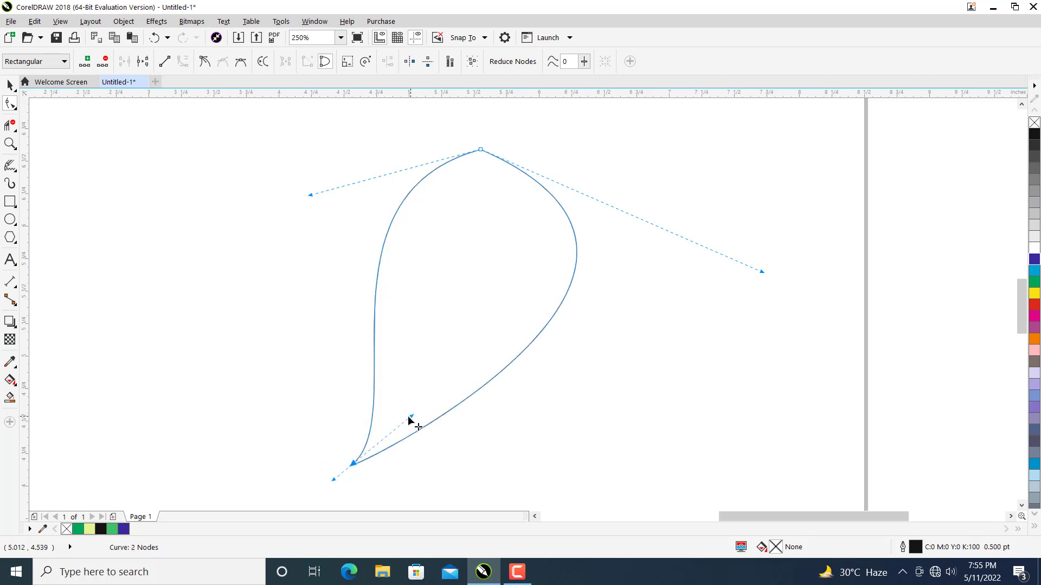
- Make the tip node a cusp and aim both of its handles to the right, inward under the shape
{"action": "left_click", "coordinate": [209, 65]}
{"action": "left_click_drag", "start_coordinate": [411, 418], "coordinate": [395, 465]}
{"action": "scroll", "coordinate": [360, 472], "scroll_direction": "up", "scroll_amount": 4}
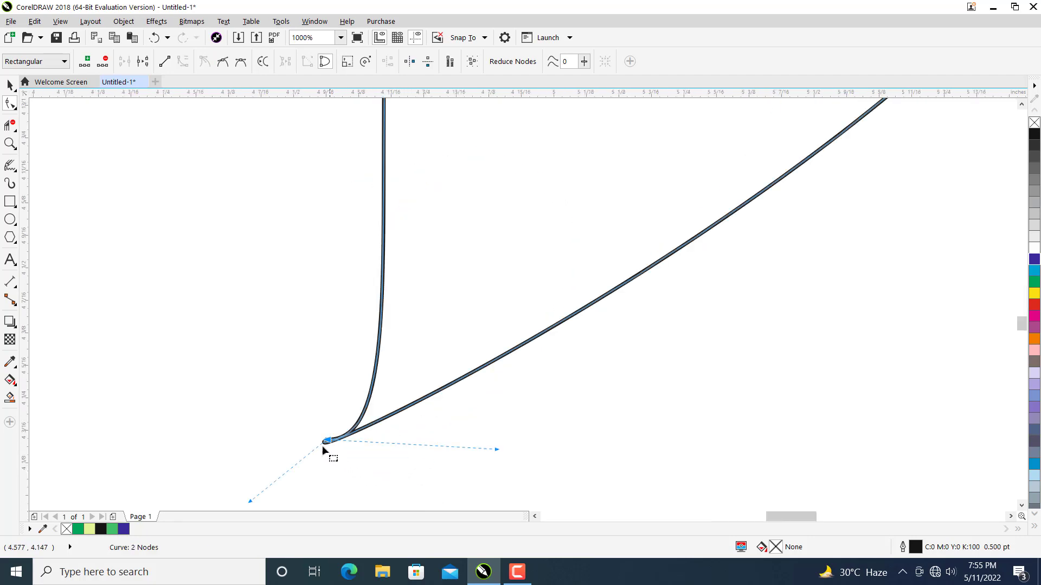
{"action": "left_click_drag", "start_coordinate": [250, 500], "coordinate": [481, 461]}
{"action": "scroll", "coordinate": [488, 394], "scroll_direction": "down", "scroll_amount": 4}
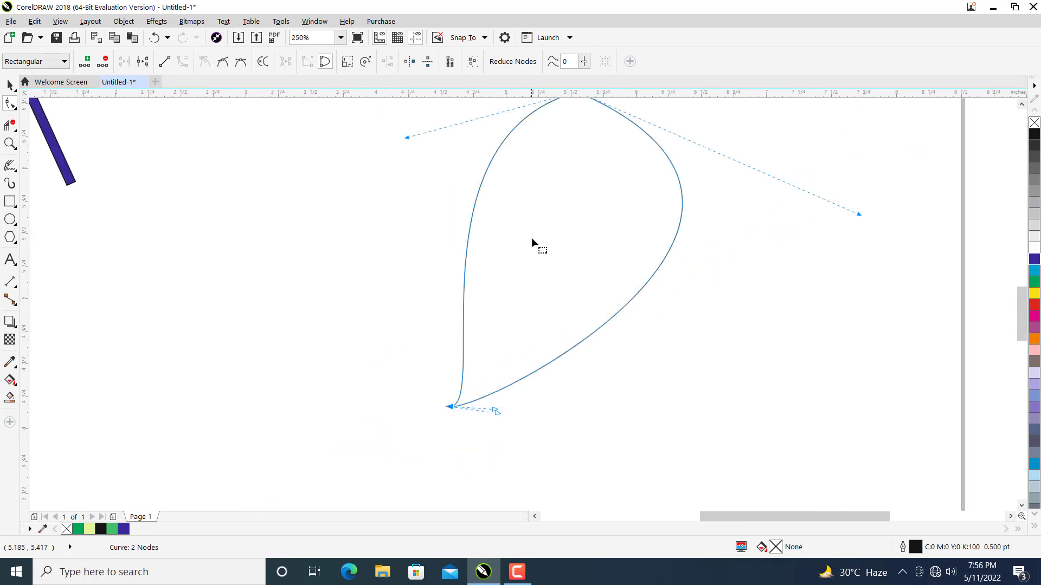
- Move the top node to the left and down, and raise both its handles to round the top of the outline
{"action": "scroll", "coordinate": [421, 251], "scroll_direction": "right", "scroll_amount": 2}
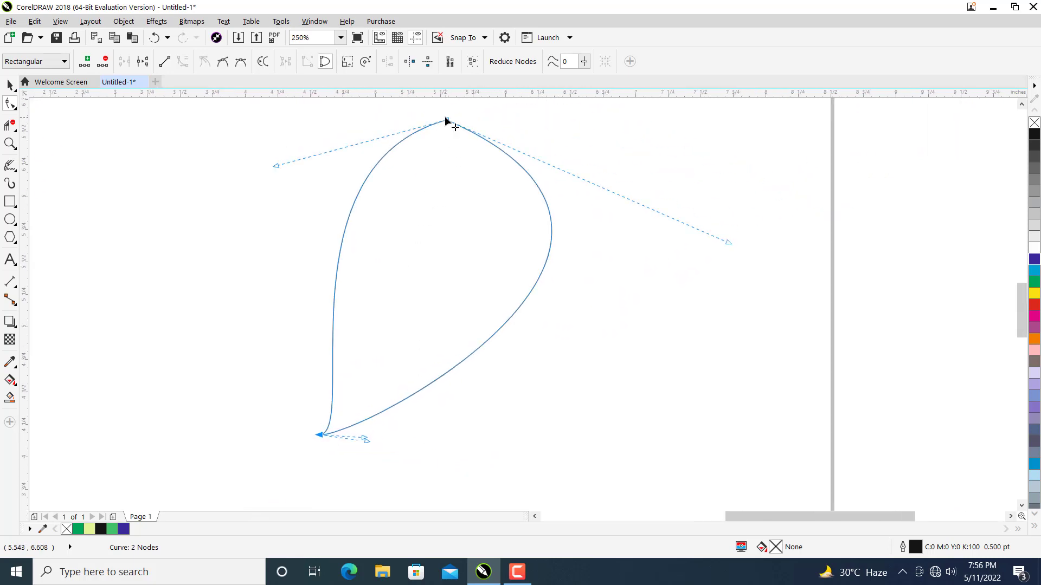
{"action": "left_click_drag", "start_coordinate": [445, 117], "coordinate": [362, 140]}
{"action": "left_click_drag", "start_coordinate": [204, 182], "coordinate": [165, 150]}
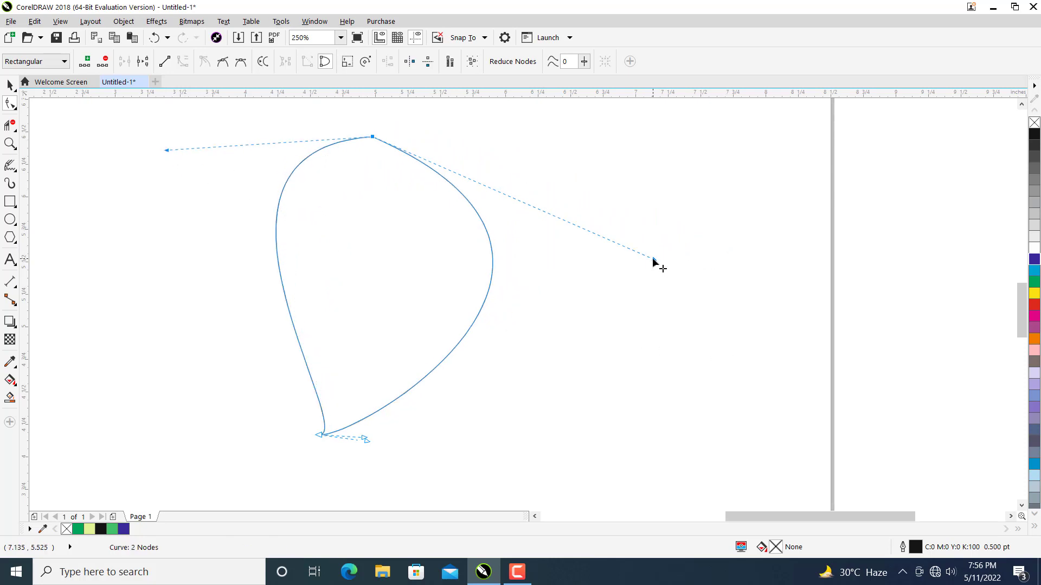
{"action": "left_click_drag", "start_coordinate": [652, 259], "coordinate": [581, 156]}
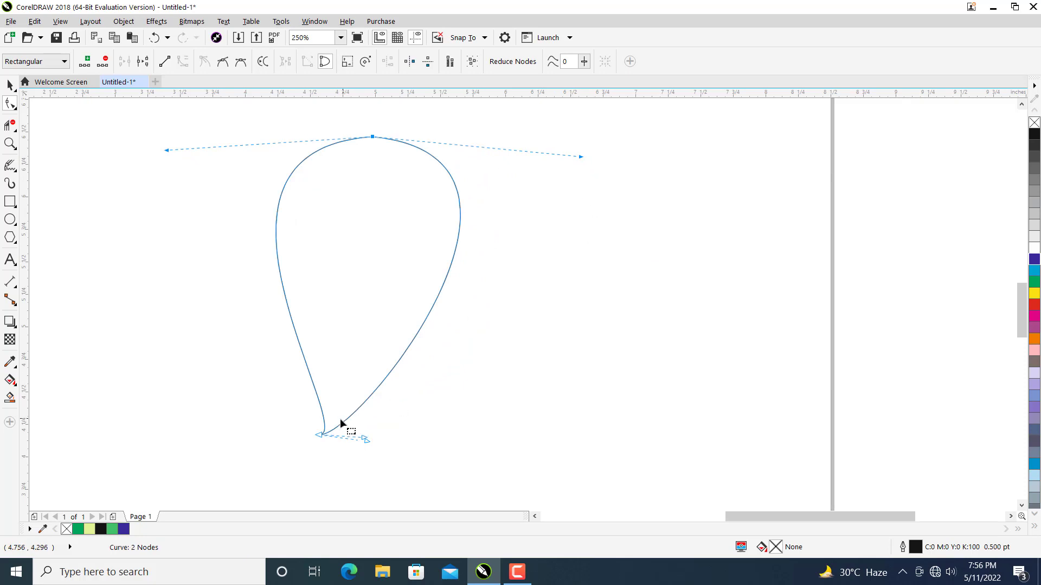
- Shift the tip node slightly left and lower both handles of the top node to slope the shoulders
{"action": "left_click_drag", "start_coordinate": [321, 436], "coordinate": [294, 435]}
{"action": "left_click_drag", "start_coordinate": [584, 161], "coordinate": [576, 191]}
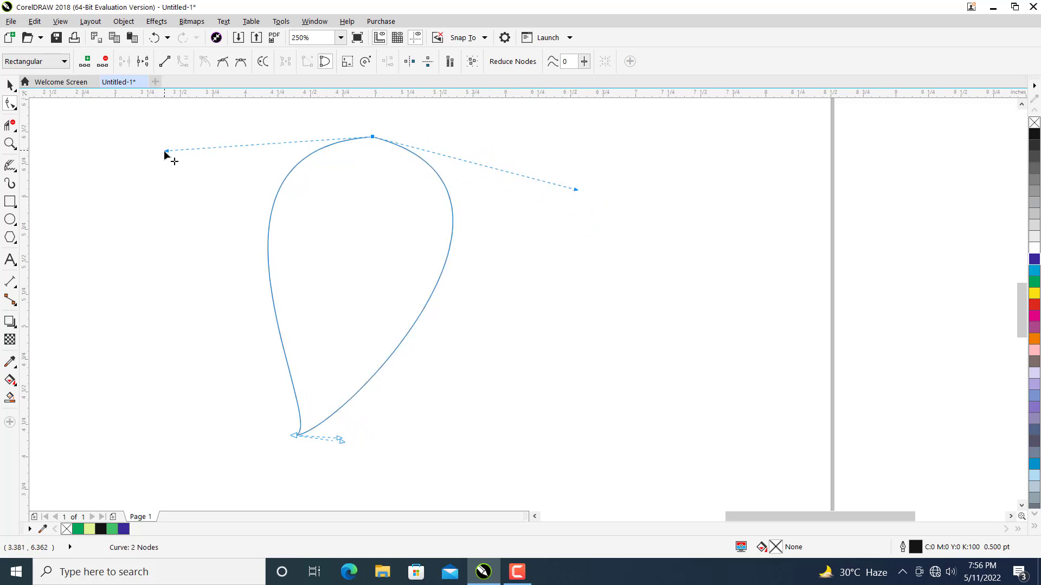
{"action": "left_click_drag", "start_coordinate": [164, 151], "coordinate": [184, 195]}
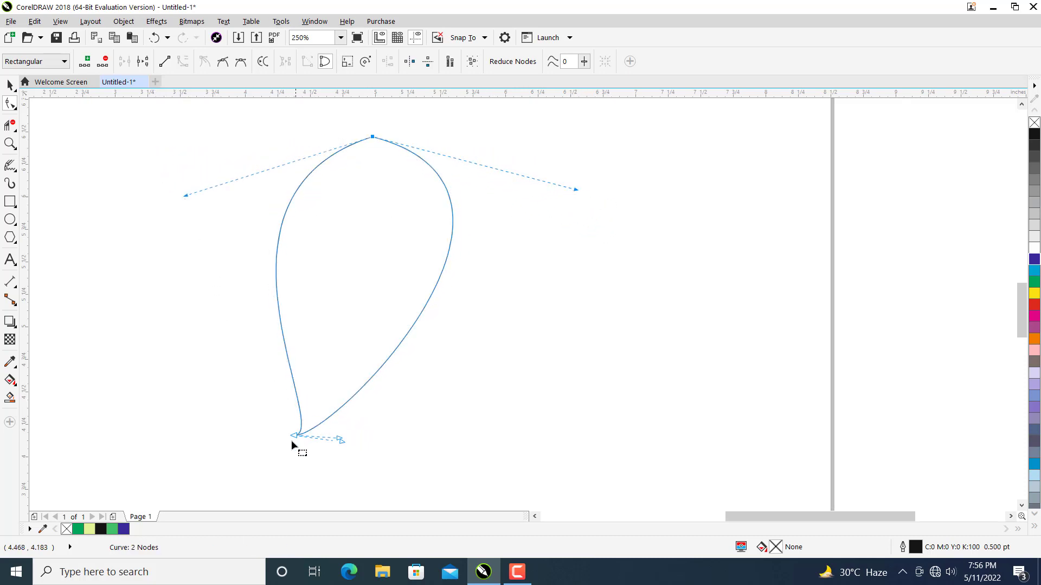
- Move the tip node further left and spread its handles up and down so the lower edge curves out below the tip
{"action": "left_click_drag", "start_coordinate": [292, 434], "coordinate": [342, 445]}
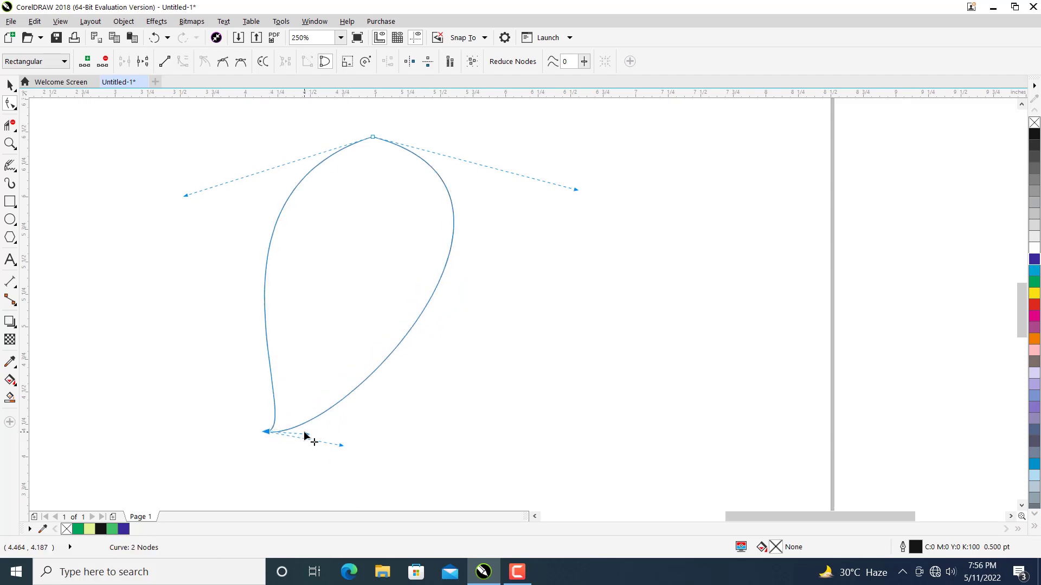
{"action": "left_click_drag", "start_coordinate": [294, 392], "coordinate": [317, 391]}
{"action": "mouse_move", "coordinate": [339, 446]}
{"action": "left_mouse_down"}
{"action": "mouse_move", "coordinate": [362, 474]}
{"action": "mouse_move", "coordinate": [325, 485]}
{"action": "mouse_move", "coordinate": [332, 509]}
{"action": "mouse_move", "coordinate": [352, 461]}
{"action": "left_mouse_up"}
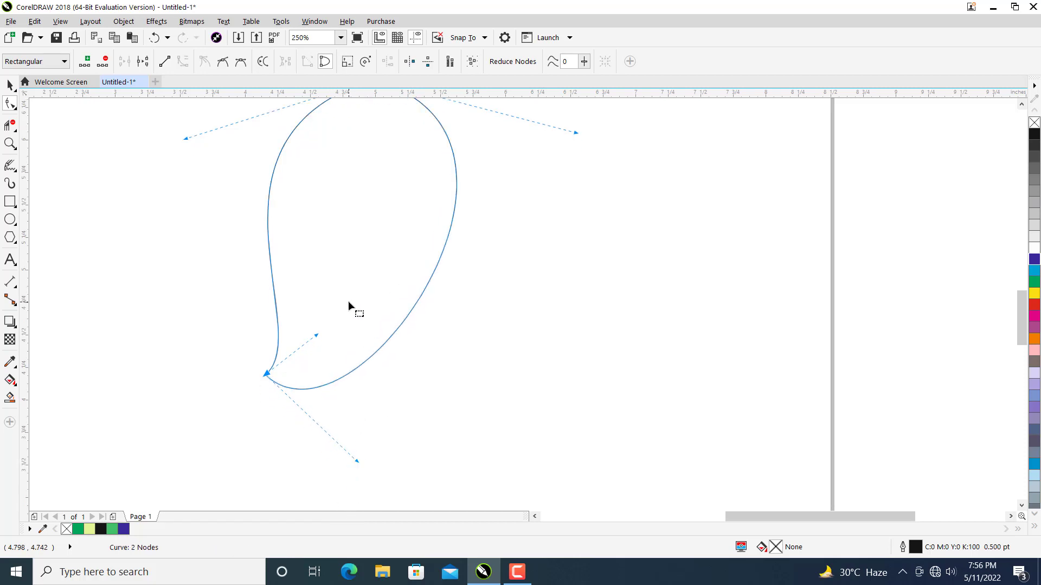
{"action": "left_click_drag", "start_coordinate": [348, 304], "coordinate": [451, 397]}
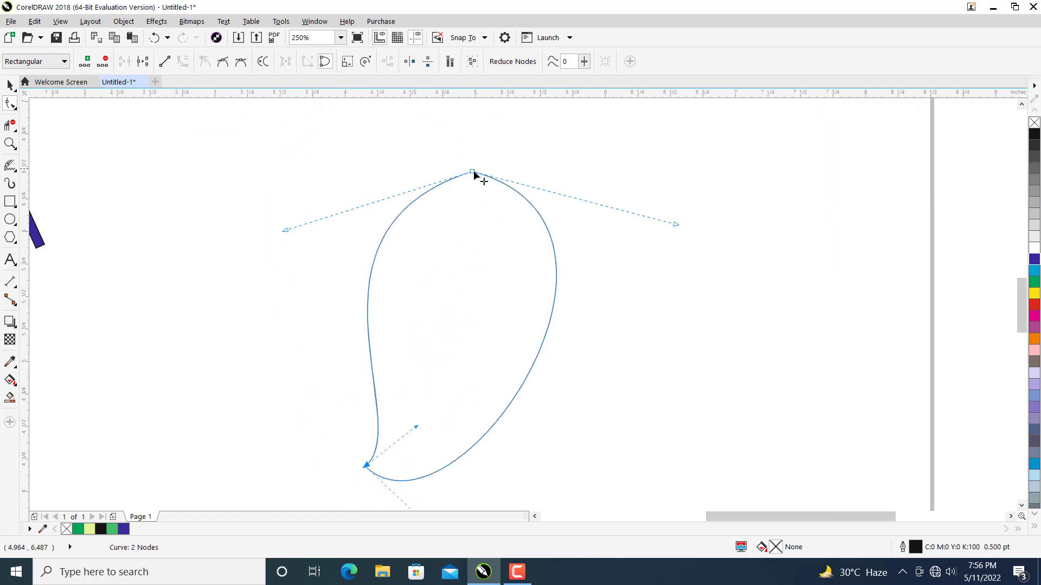
- Move the top node further left and raise both its handles to round off the mango's top
{"action": "left_click_drag", "start_coordinate": [474, 172], "coordinate": [414, 180]}
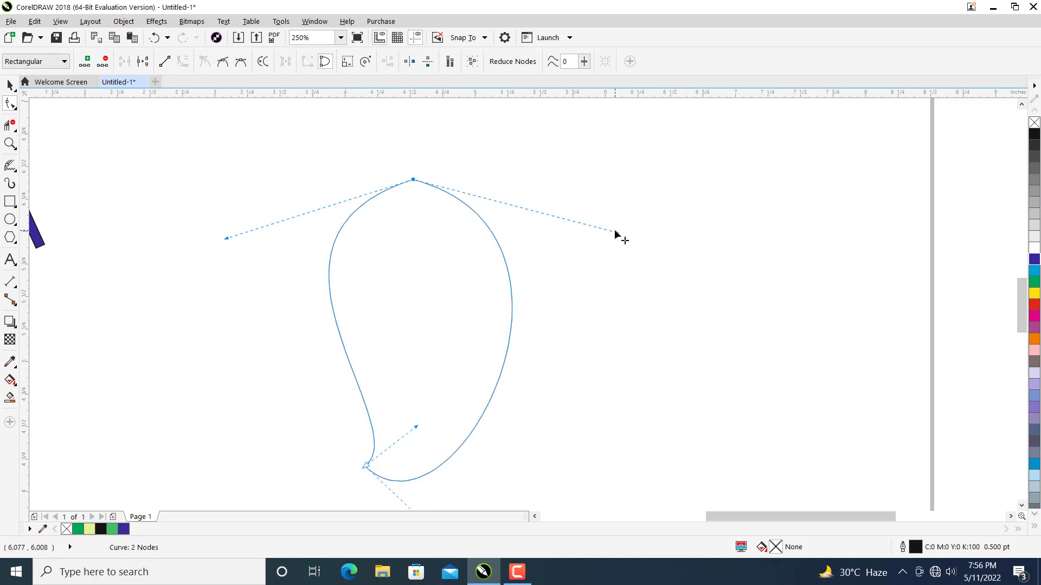
{"action": "left_click_drag", "start_coordinate": [616, 233], "coordinate": [603, 196]}
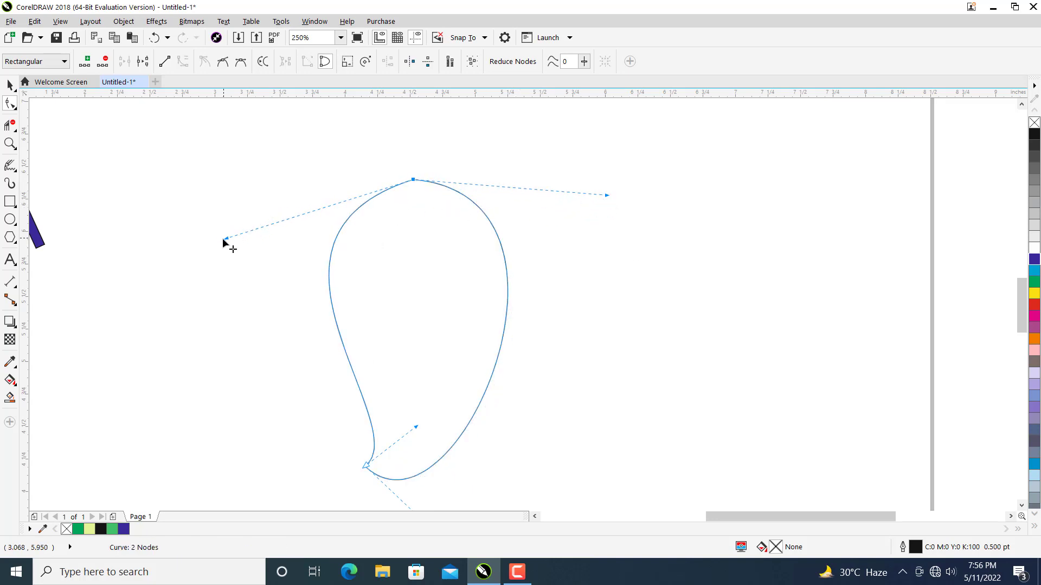
{"action": "left_click_drag", "start_coordinate": [228, 236], "coordinate": [245, 200]}
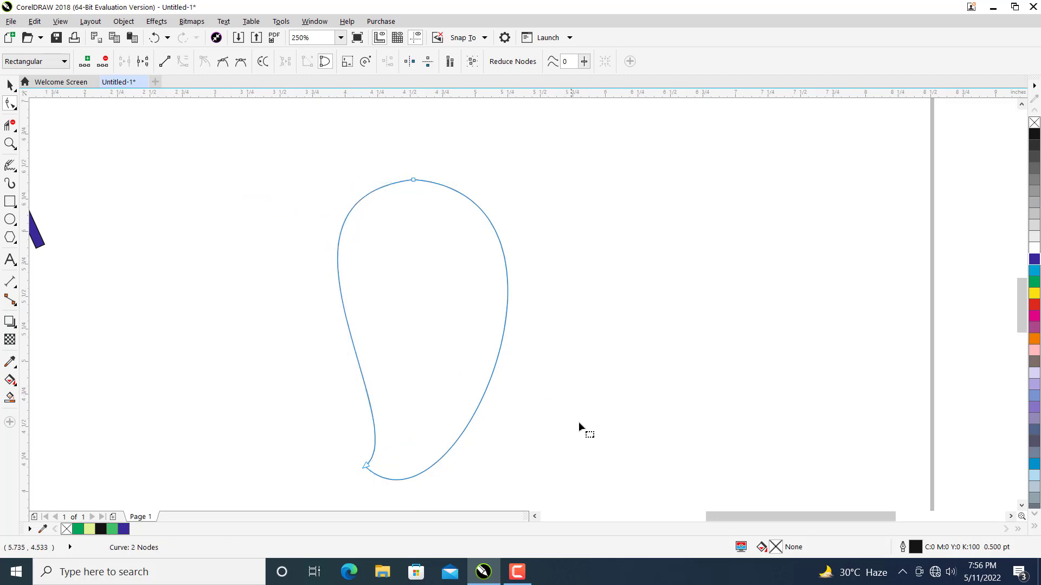
{"action": "left_click", "coordinate": [577, 395]}
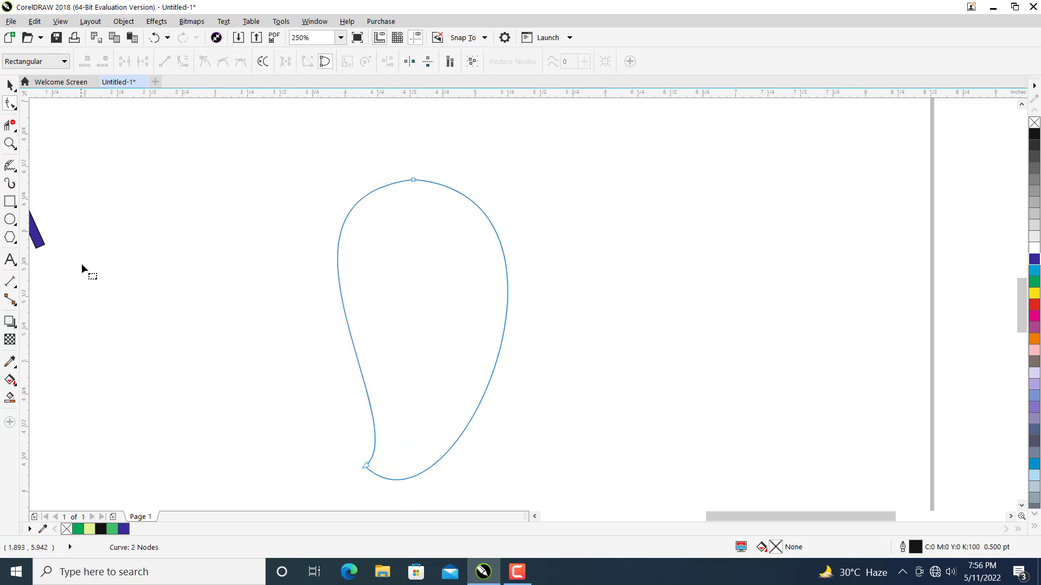
- Apply a linear fountain fill from the mango's top to its bottom, with the end color green C74 M0 Y99 K0
{"action": "left_click", "coordinate": [10, 382]}
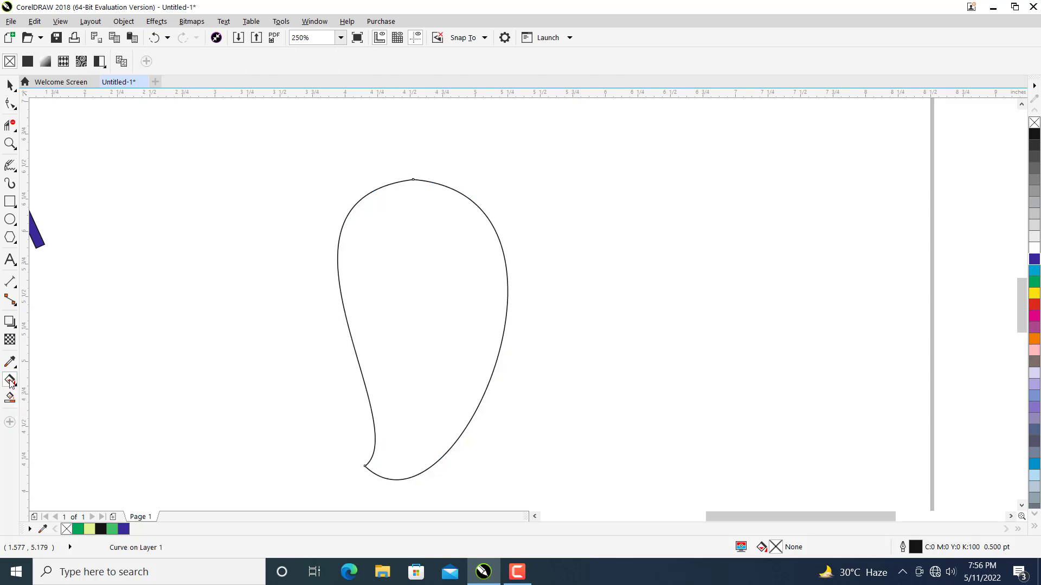
{"action": "left_click_drag", "start_coordinate": [435, 206], "coordinate": [419, 417]}
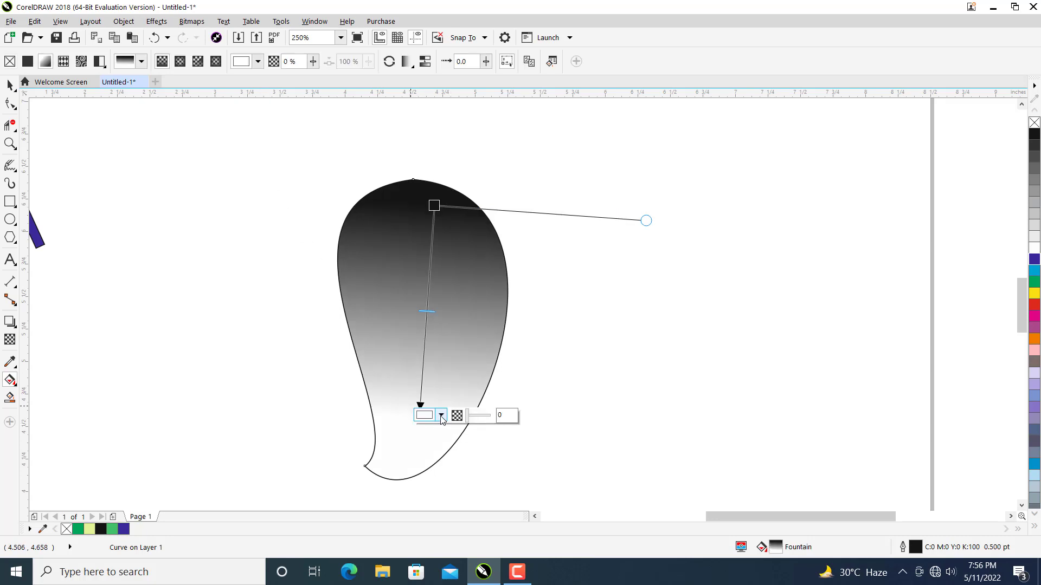
{"action": "left_click", "coordinate": [440, 415]}
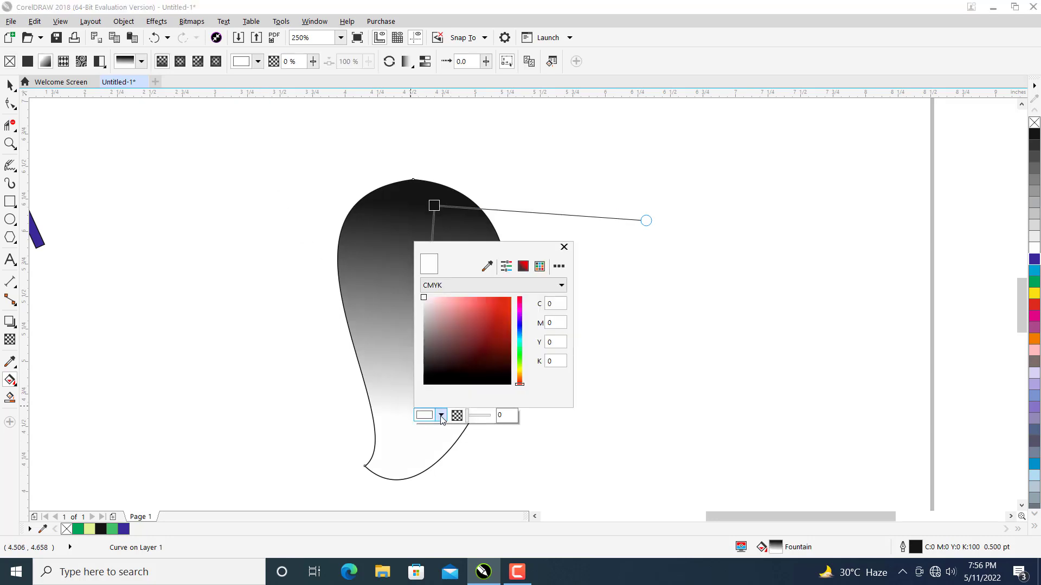
{"action": "left_click", "coordinate": [520, 347]}
{"action": "left_click", "coordinate": [518, 338]}
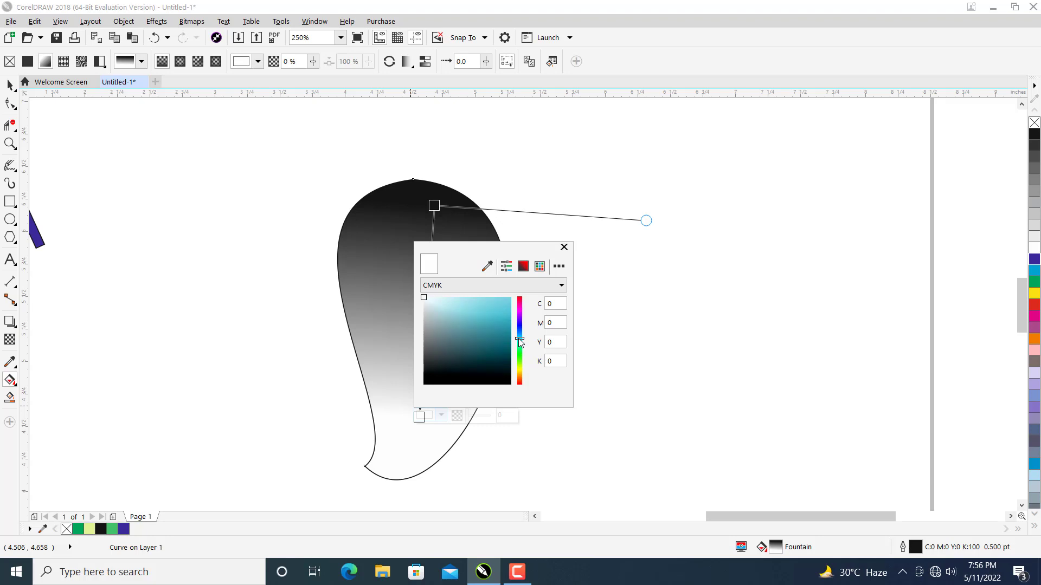
{"action": "left_click", "coordinate": [519, 355]}
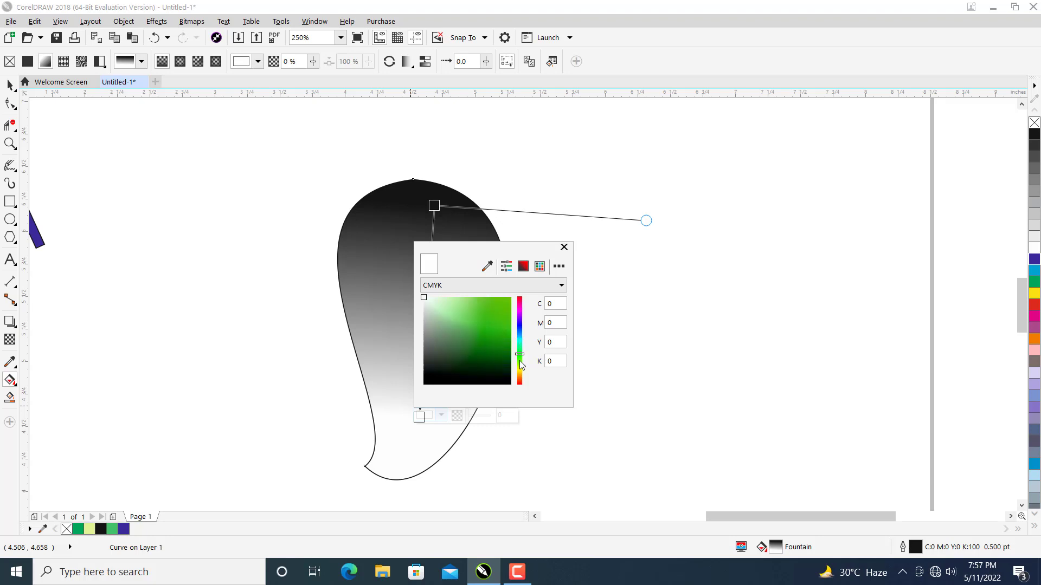
{"action": "left_click", "coordinate": [486, 314]}
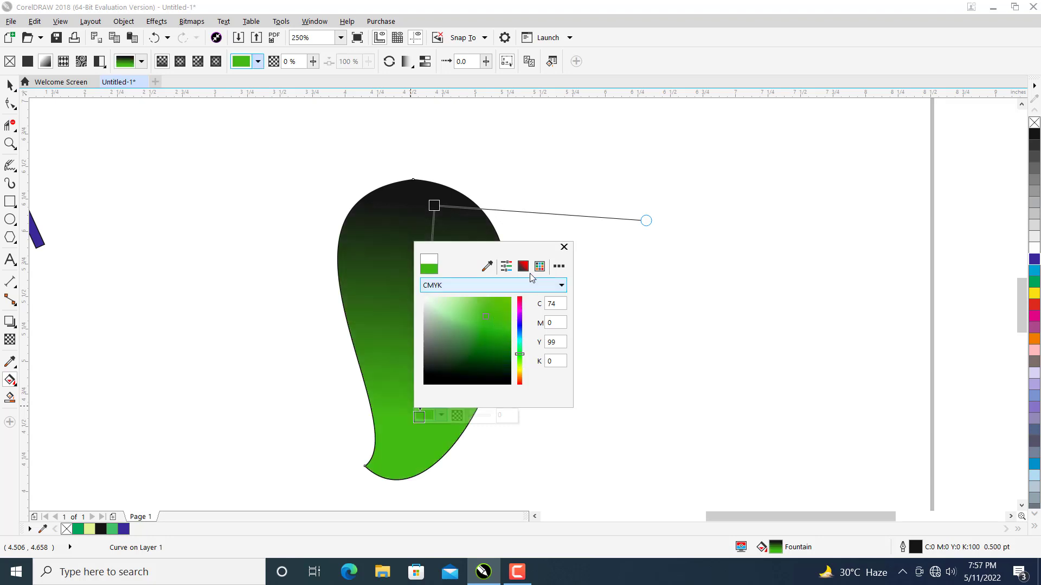
- Set the start color of the mango's fountain fill at its top to orange-yellow C0 M27 Y78 K0
{"action": "left_click", "coordinate": [434, 207]}
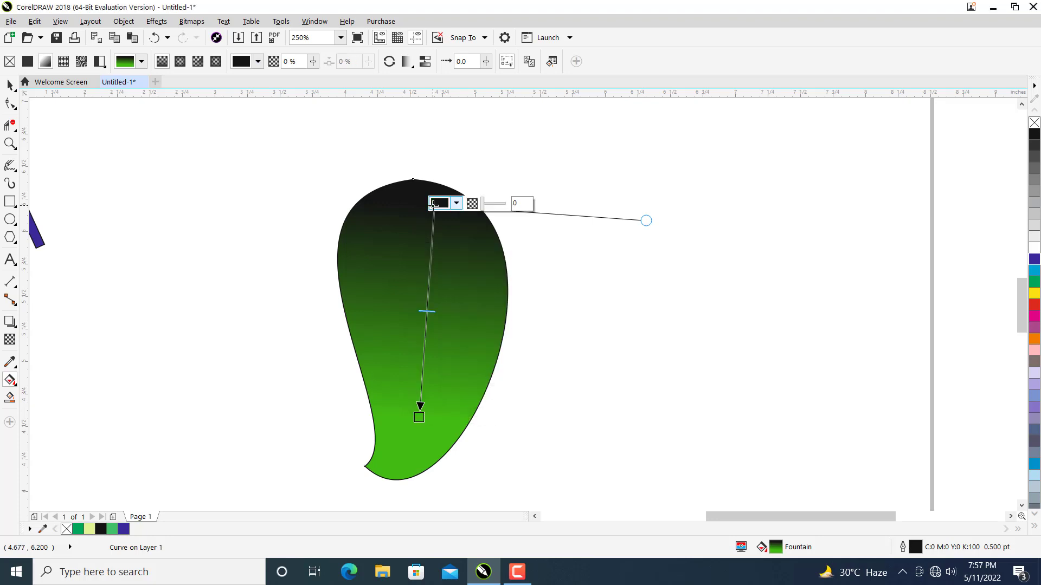
{"action": "left_click", "coordinate": [456, 204]}
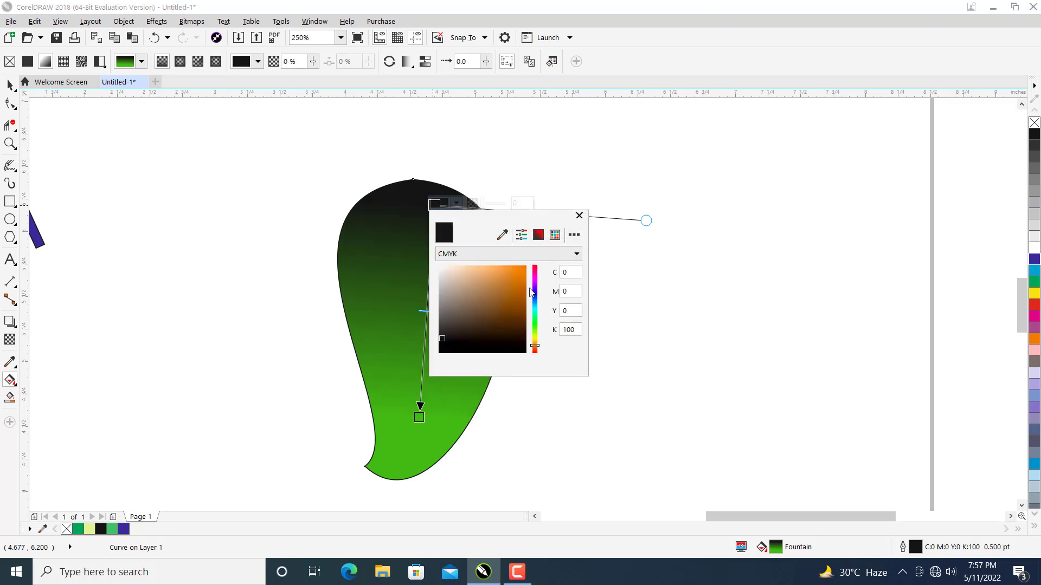
{"action": "left_click_drag", "start_coordinate": [537, 350], "coordinate": [538, 349]}
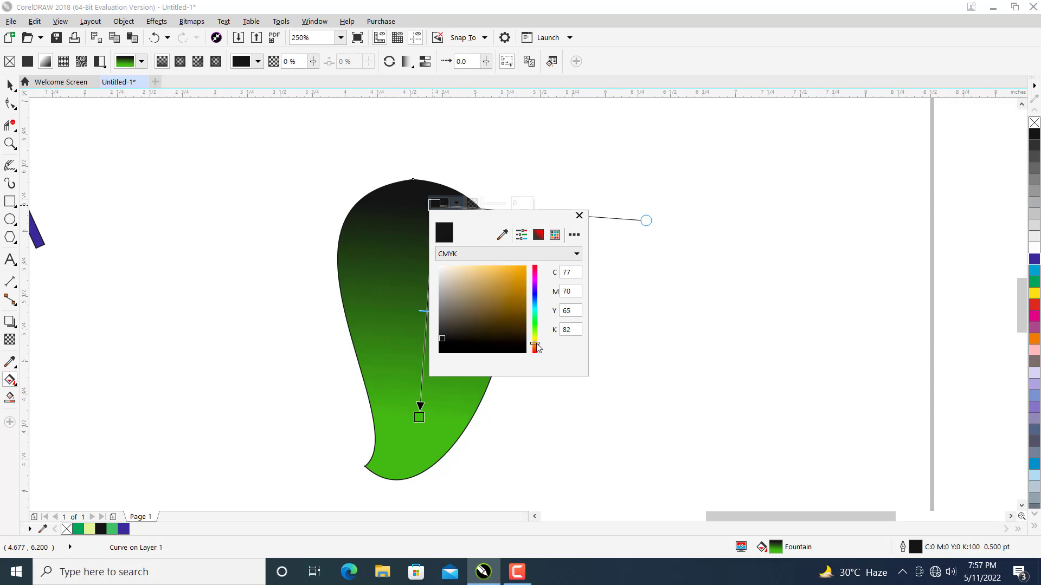
{"action": "left_click", "coordinate": [497, 268]}
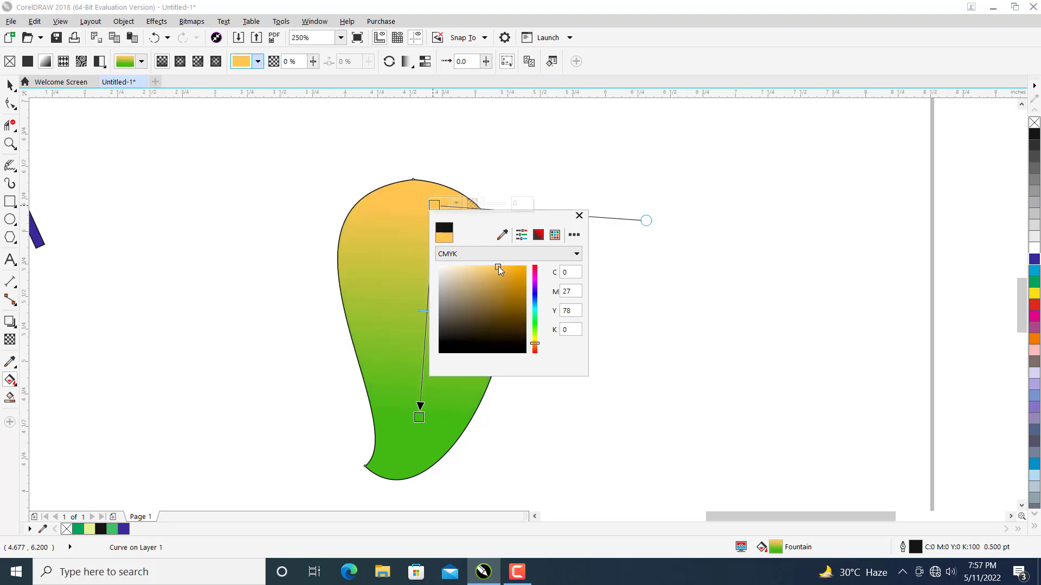
- Stretch the mango horizontally toward the right to 131.5% of its width, keeping its height
{"action": "left_click", "coordinate": [9, 85]}
{"action": "scroll", "coordinate": [462, 377], "scroll_direction": "down", "scroll_amount": 1}
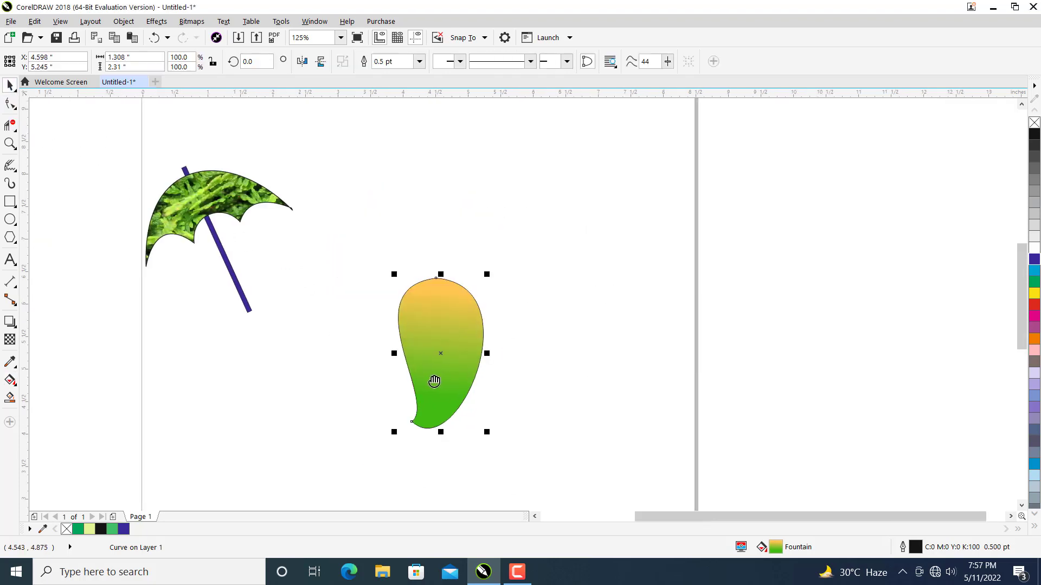
{"action": "scroll", "coordinate": [388, 360], "scroll_direction": "up", "scroll_amount": 1}
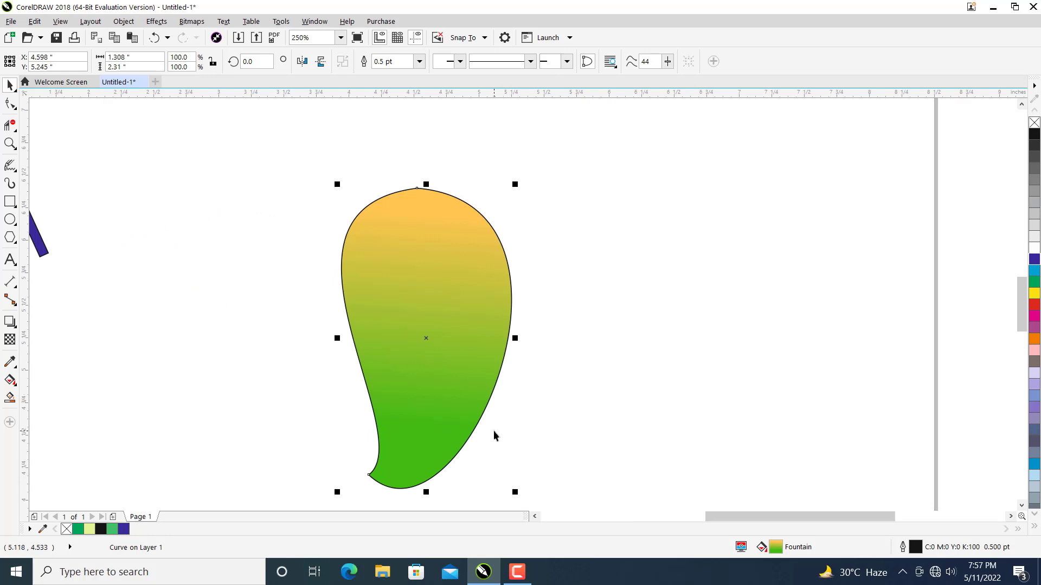
{"action": "left_click_drag", "start_coordinate": [515, 338], "coordinate": [569, 339]}
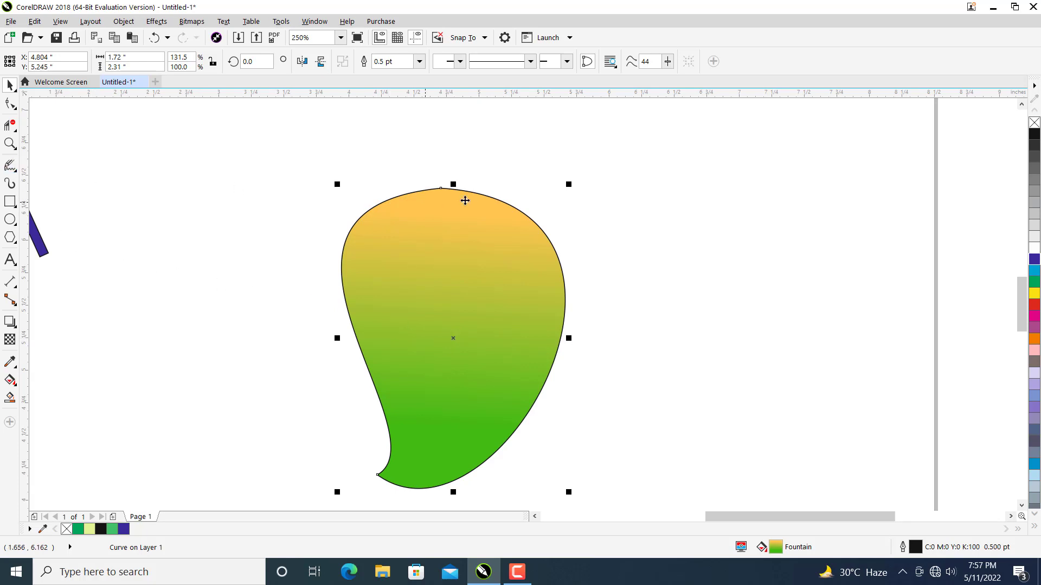
- Sketch a short curved stem rising from the mango's top with LiveSketch, with the inclusion of existing curves turned off for the stroke
{"action": "left_click", "coordinate": [17, 172]}
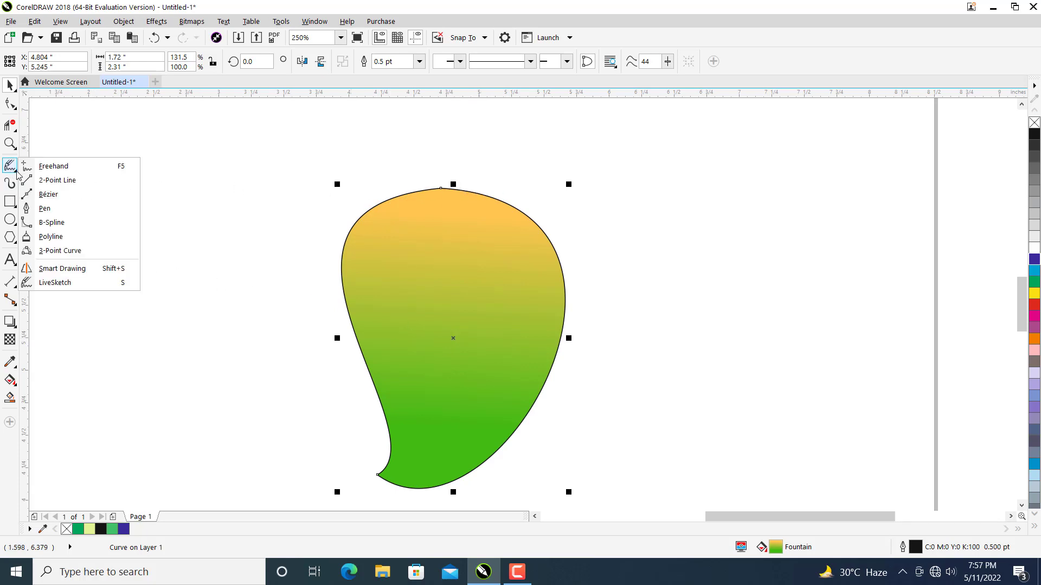
{"action": "left_click", "coordinate": [57, 282]}
{"action": "left_click_drag", "start_coordinate": [441, 188], "coordinate": [452, 128]}
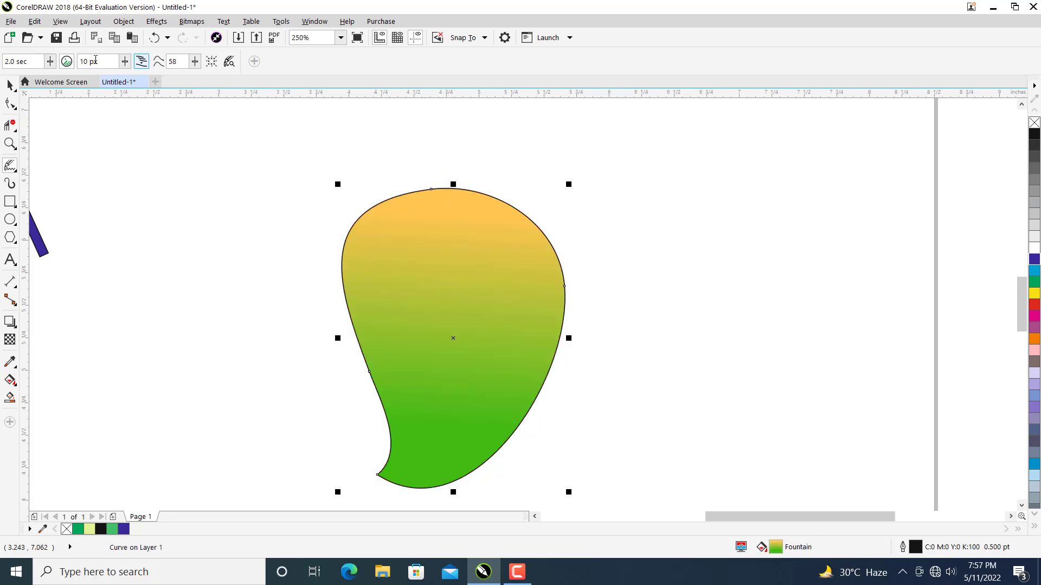
{"action": "left_click", "coordinate": [66, 61]}
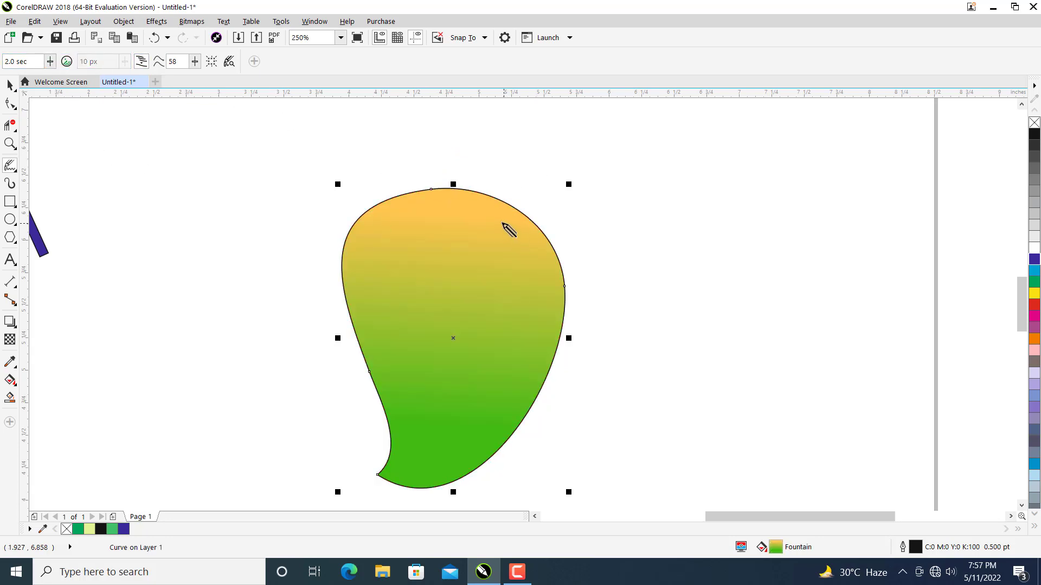
{"action": "left_click_drag", "start_coordinate": [431, 189], "coordinate": [452, 128]}
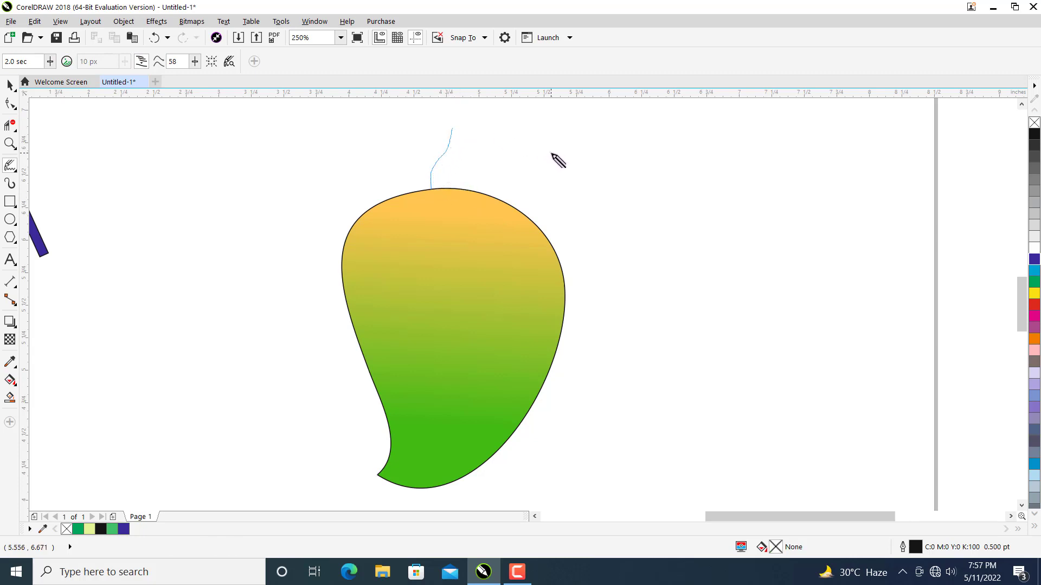
{"action": "left_click", "coordinate": [66, 63]}
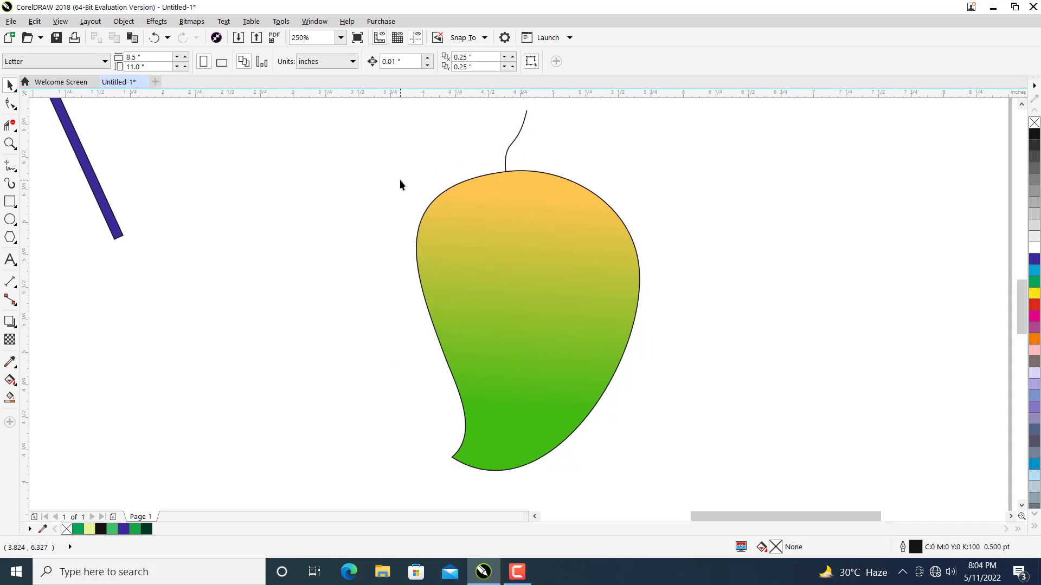
- Sketch a slender, slanted leaf outline between the umbrella handle and the mango with LiveSketch
{"action": "left_click", "coordinate": [16, 174]}
{"action": "left_click", "coordinate": [52, 282]}
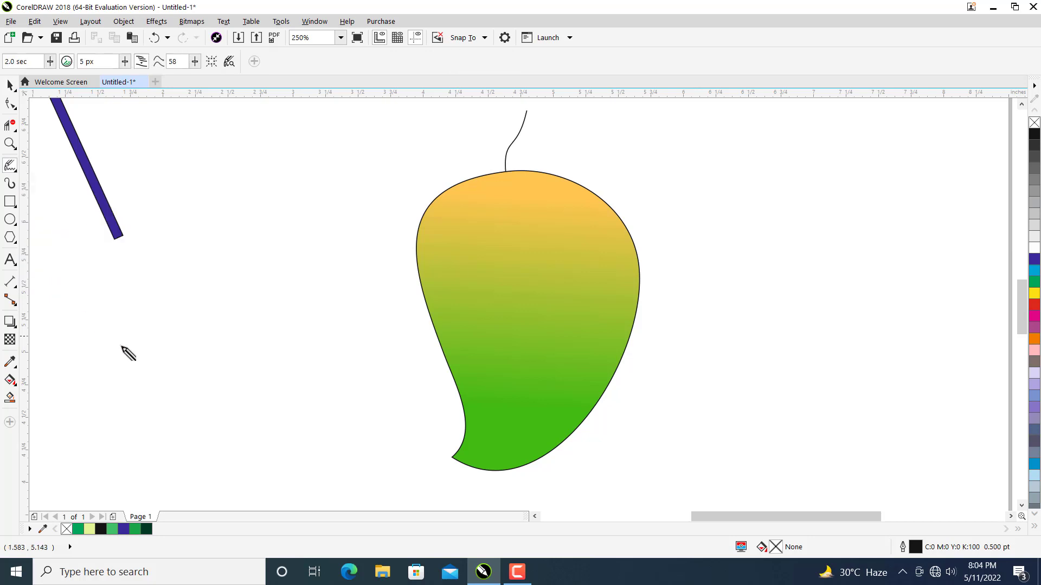
{"action": "mouse_move", "coordinate": [174, 400]}
{"action": "left_mouse_down"}
{"action": "mouse_move", "coordinate": [219, 336]}
{"action": "mouse_move", "coordinate": [357, 262]}
{"action": "mouse_move", "coordinate": [320, 322]}
{"action": "mouse_move", "coordinate": [264, 357]}
{"action": "mouse_move", "coordinate": [172, 391]}
{"action": "left_mouse_up"}
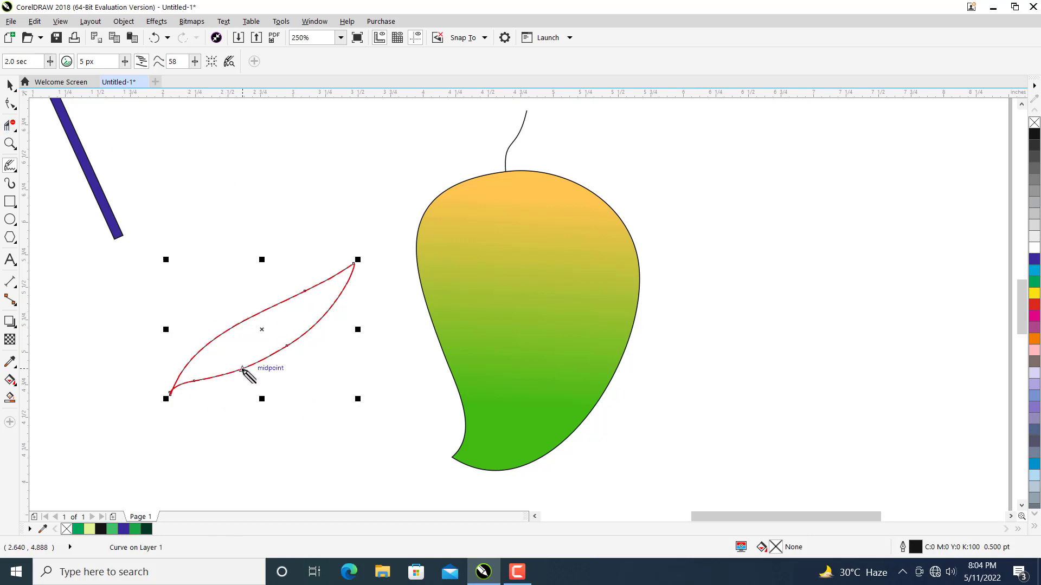
- Delete the surplus nodes near the leaf's base and along both edges, leaving only the base and upper tip nodes
{"action": "scroll", "coordinate": [187, 397], "scroll_direction": "up", "scroll_amount": 4}
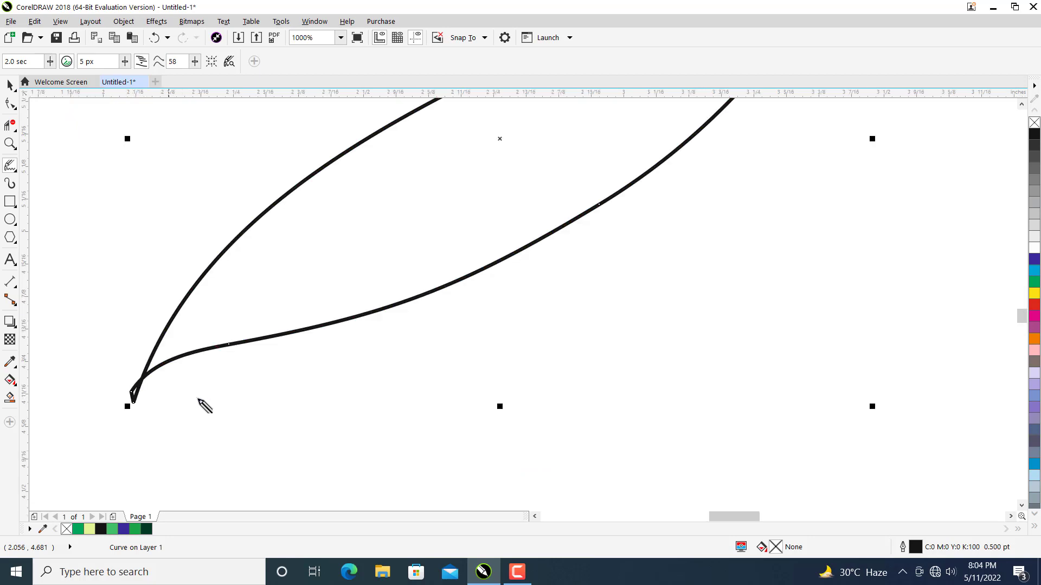
{"action": "left_click", "coordinate": [9, 104]}
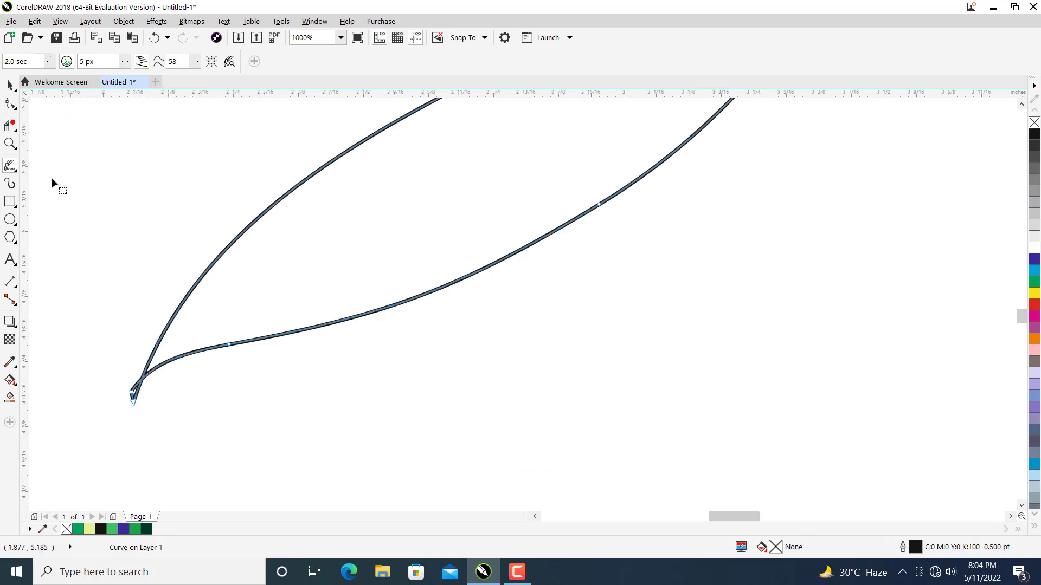
{"action": "double_click", "coordinate": [133, 395]}
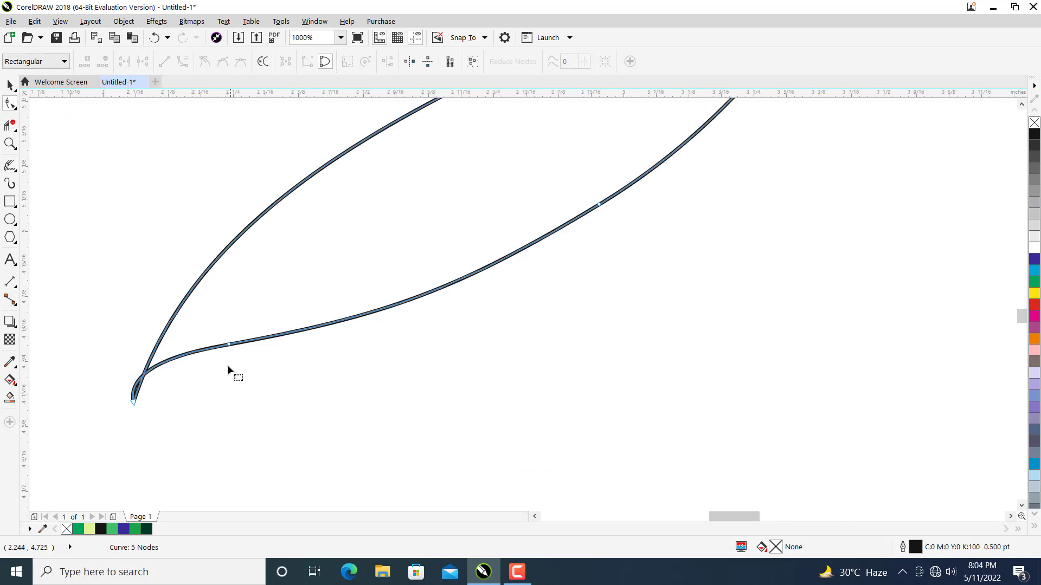
{"action": "double_click", "coordinate": [228, 346]}
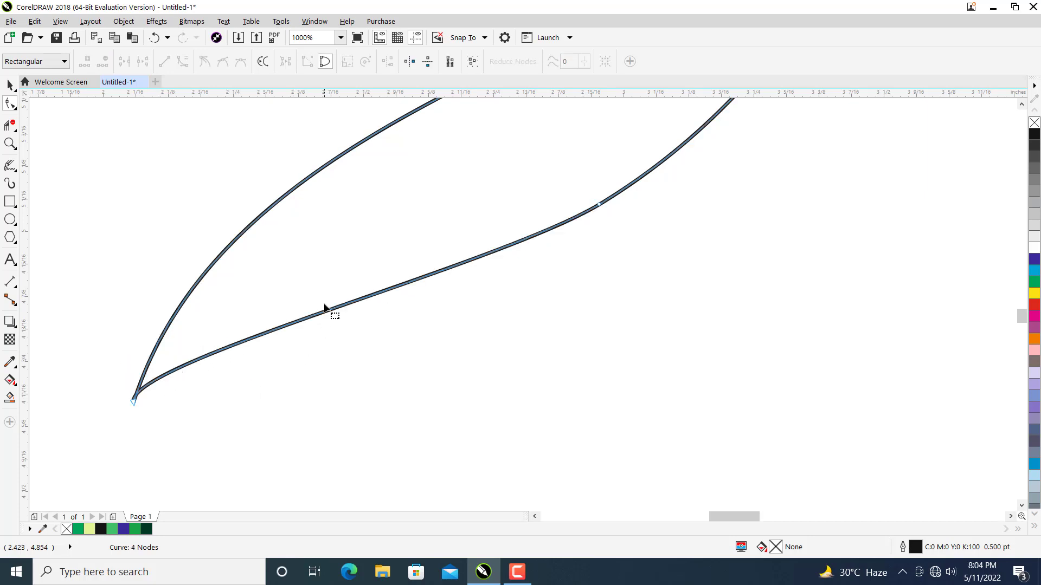
{"action": "scroll", "coordinate": [324, 307], "scroll_direction": "down", "scroll_amount": 3}
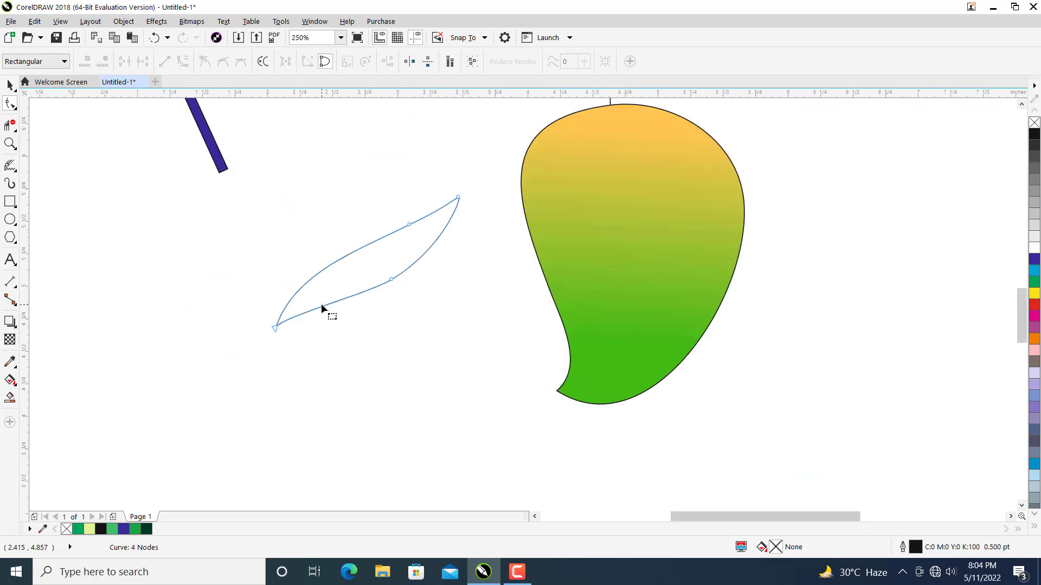
{"action": "double_click", "coordinate": [412, 226]}
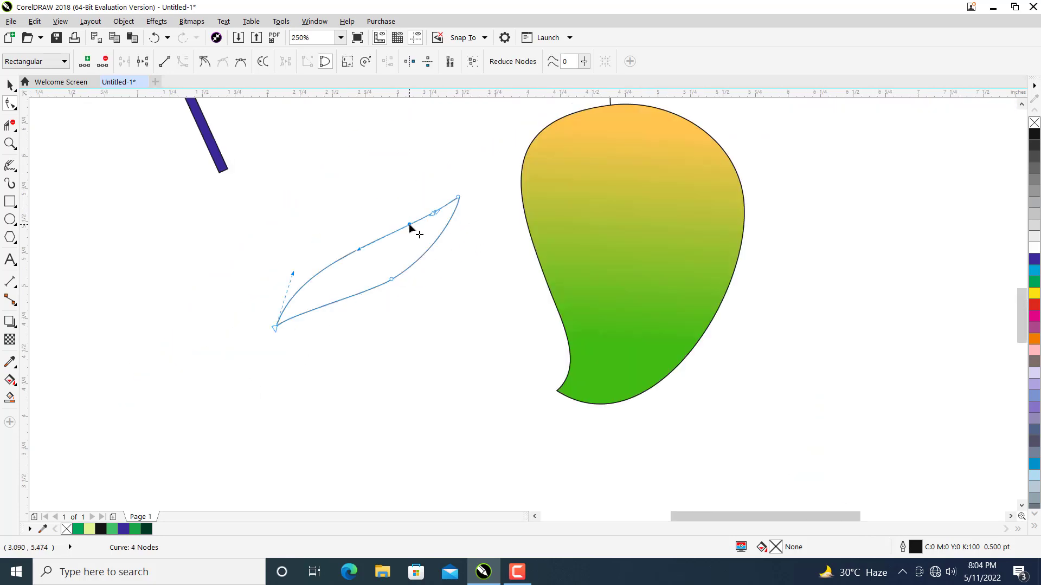
{"action": "double_click", "coordinate": [392, 280]}
- Adjust the handles of the leaf's base and tip nodes to bow its upper and lower edges outward
{"action": "left_click", "coordinate": [457, 199]}
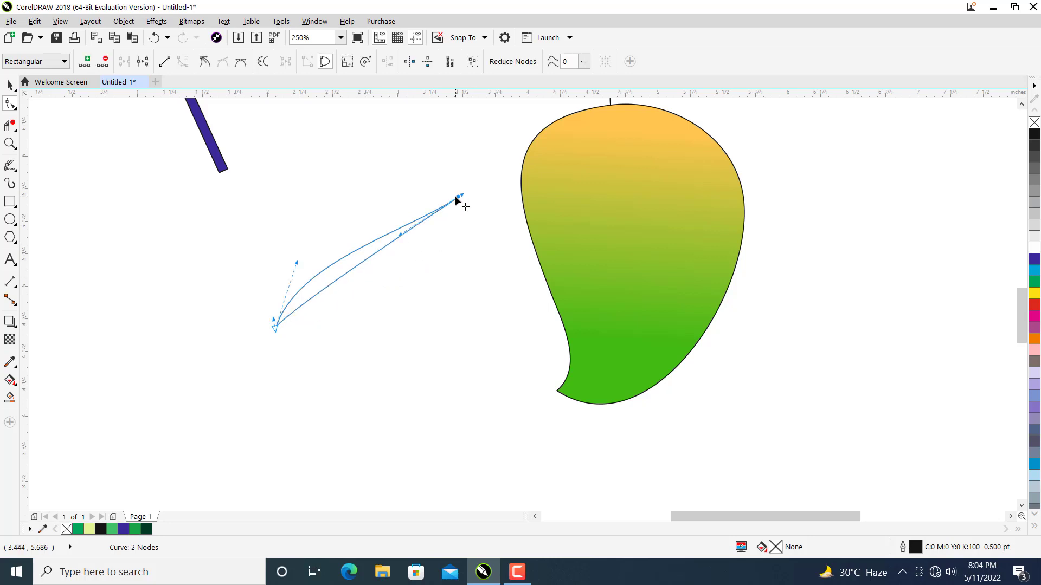
{"action": "left_click_drag", "start_coordinate": [400, 236], "coordinate": [376, 204]}
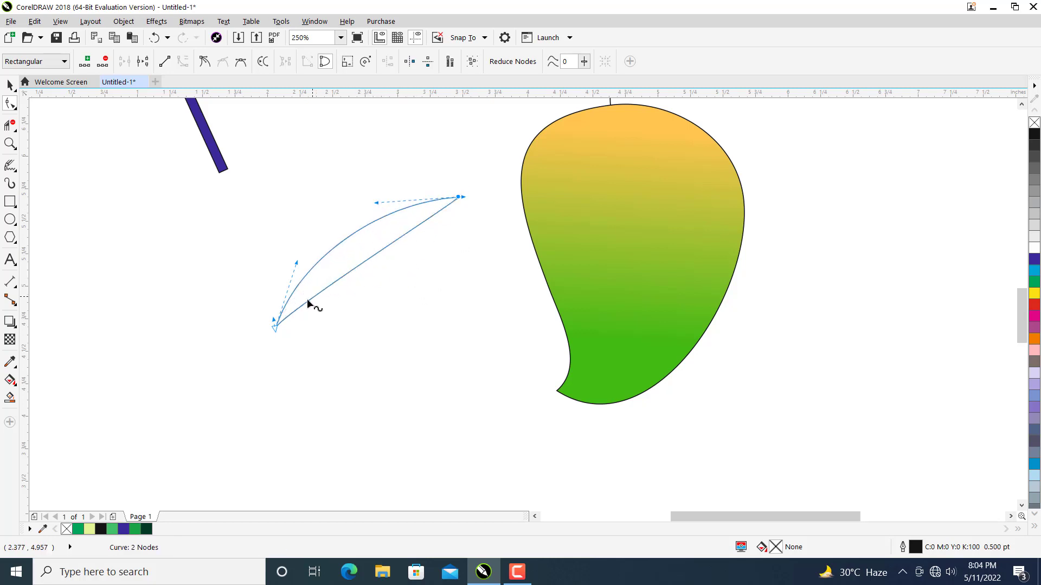
{"action": "left_click_drag", "start_coordinate": [274, 322], "coordinate": [432, 275]}
{"action": "mouse_move", "coordinate": [462, 199]}
{"action": "left_mouse_down"}
{"action": "mouse_move", "coordinate": [423, 235]}
{"action": "mouse_move", "coordinate": [464, 187]}
{"action": "mouse_move", "coordinate": [454, 231]}
{"action": "mouse_move", "coordinate": [457, 217]}
{"action": "mouse_move", "coordinate": [421, 233]}
{"action": "mouse_move", "coordinate": [469, 216]}
{"action": "left_mouse_up"}
- Make the leaf's upper tip node a cusp, pull the lower edge's handles inward, and scale the leaf to roughly half size toward its tip
{"action": "scroll", "coordinate": [461, 192], "scroll_direction": "up", "scroll_amount": 3}
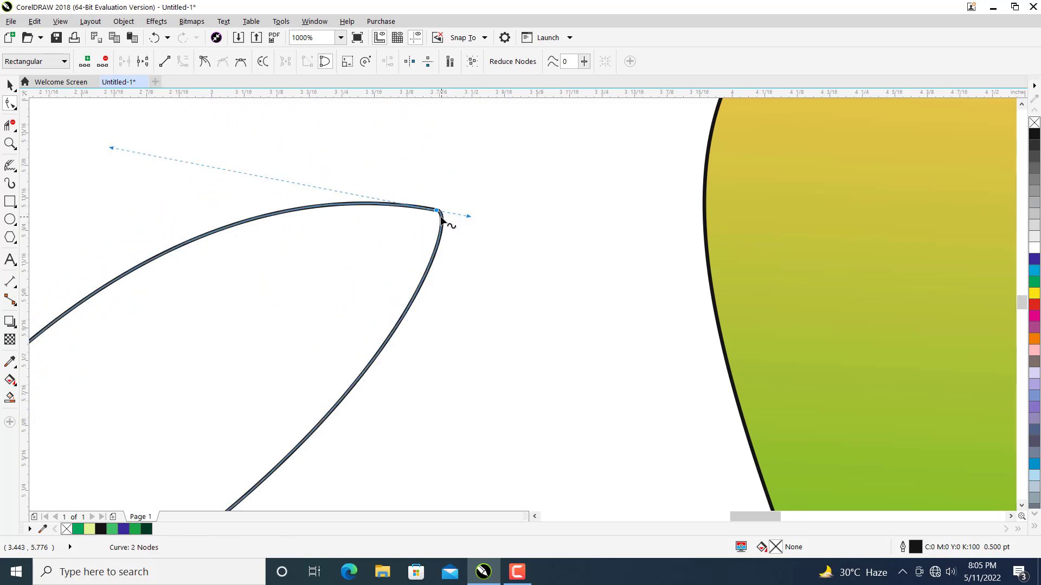
{"action": "left_click", "coordinate": [206, 63]}
{"action": "left_click_drag", "start_coordinate": [470, 217], "coordinate": [351, 251]}
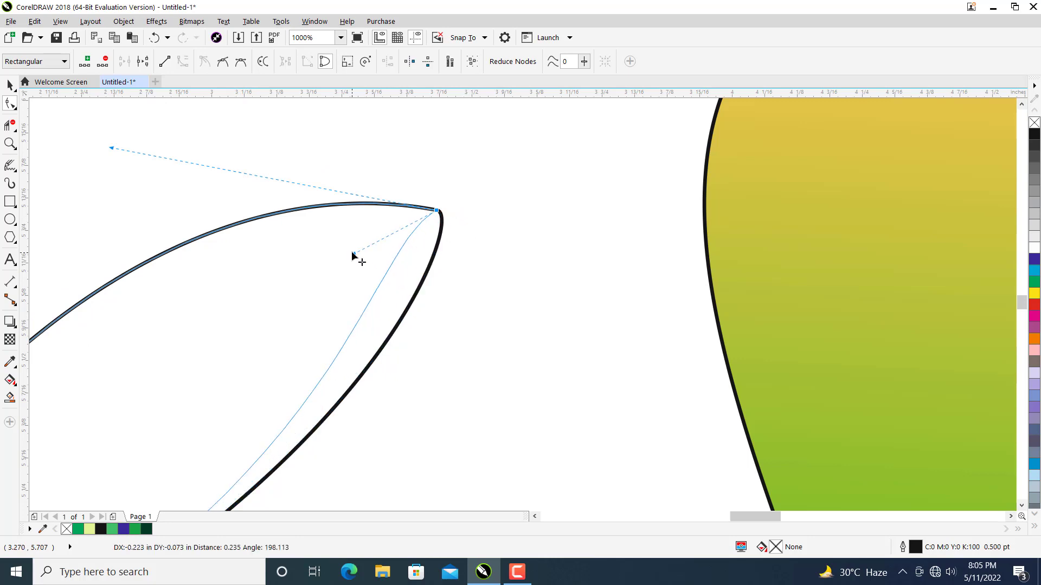
{"action": "scroll", "coordinate": [461, 268], "scroll_direction": "down", "scroll_amount": 3}
{"action": "left_click_drag", "start_coordinate": [432, 344], "coordinate": [421, 314]}
{"action": "left_click", "coordinate": [15, 87]}
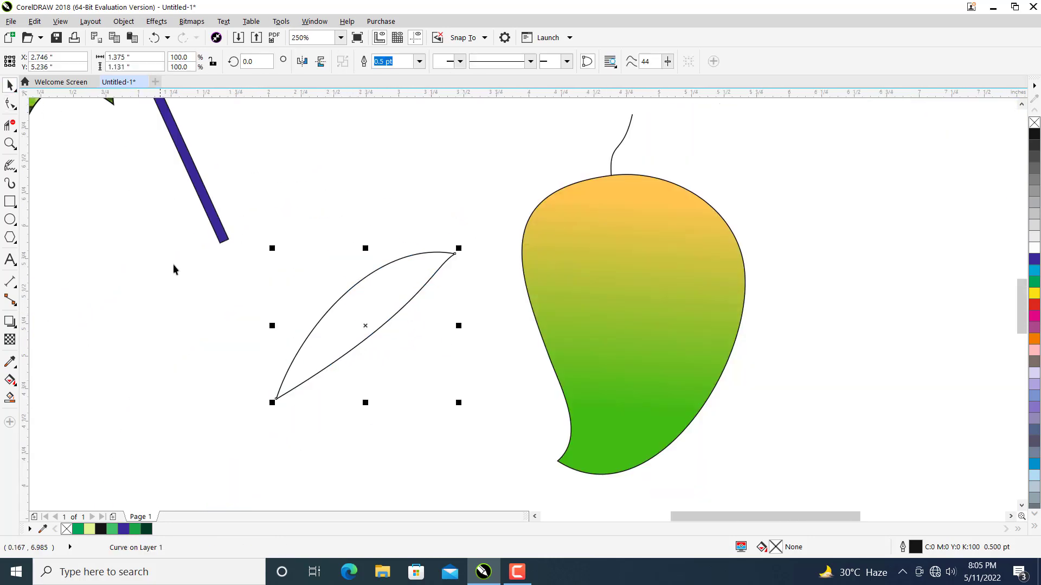
{"action": "left_click_drag", "start_coordinate": [271, 403], "coordinate": [330, 337]}
- Apply a linear fountain fill from the leaf's upper tip to its base, with dark green as the end color
{"action": "left_click", "coordinate": [10, 380]}
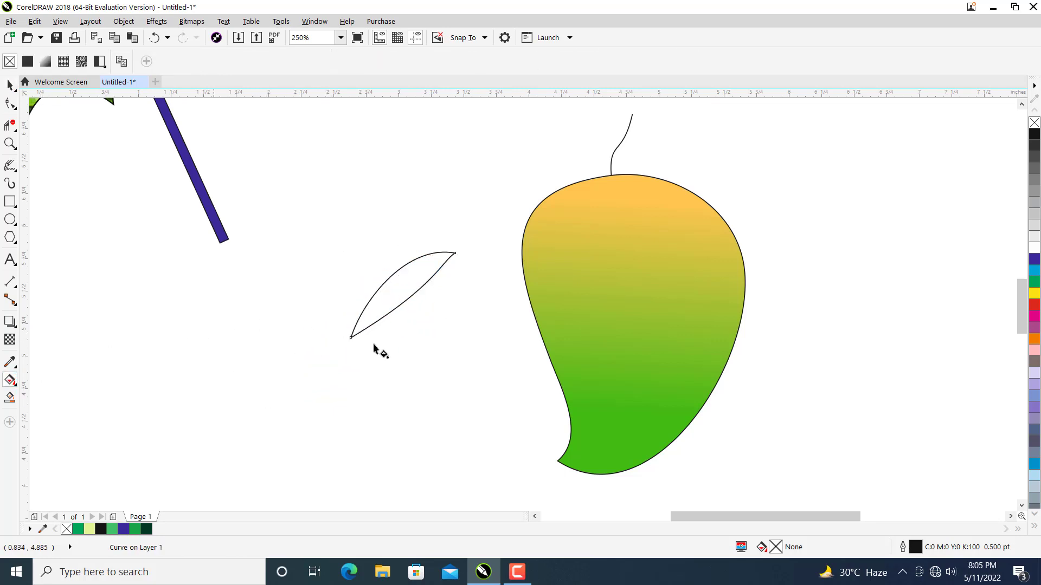
{"action": "left_click", "coordinate": [386, 308]}
{"action": "left_click_drag", "start_coordinate": [387, 307], "coordinate": [359, 327]}
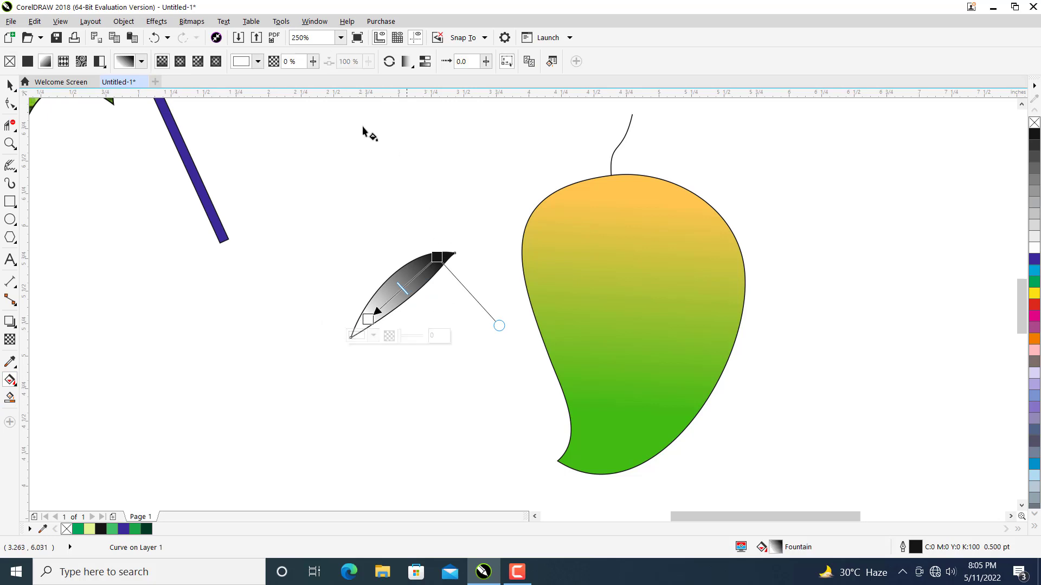
{"action": "left_click", "coordinate": [374, 335]}
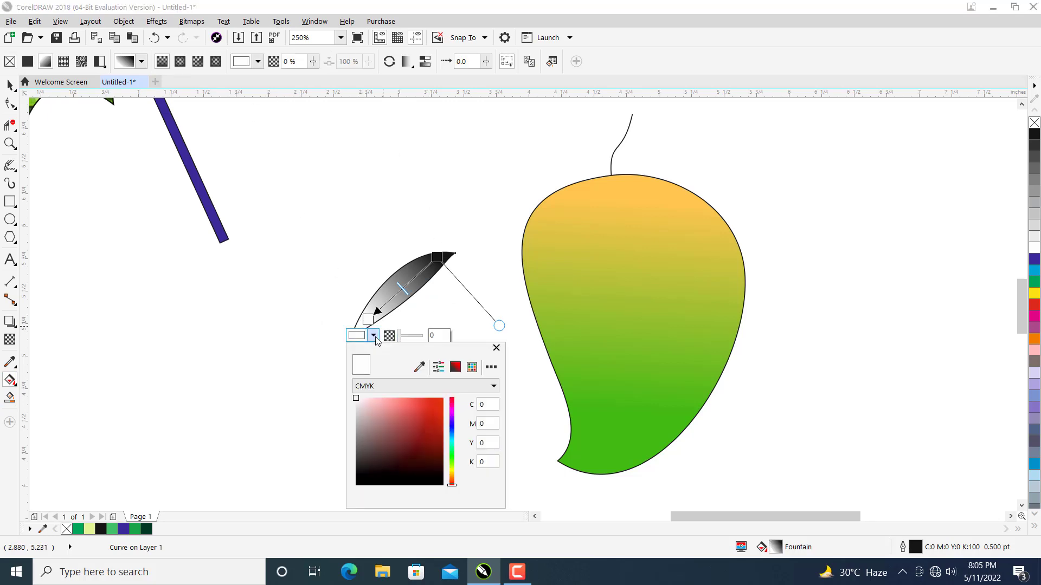
{"action": "left_click", "coordinate": [453, 453]}
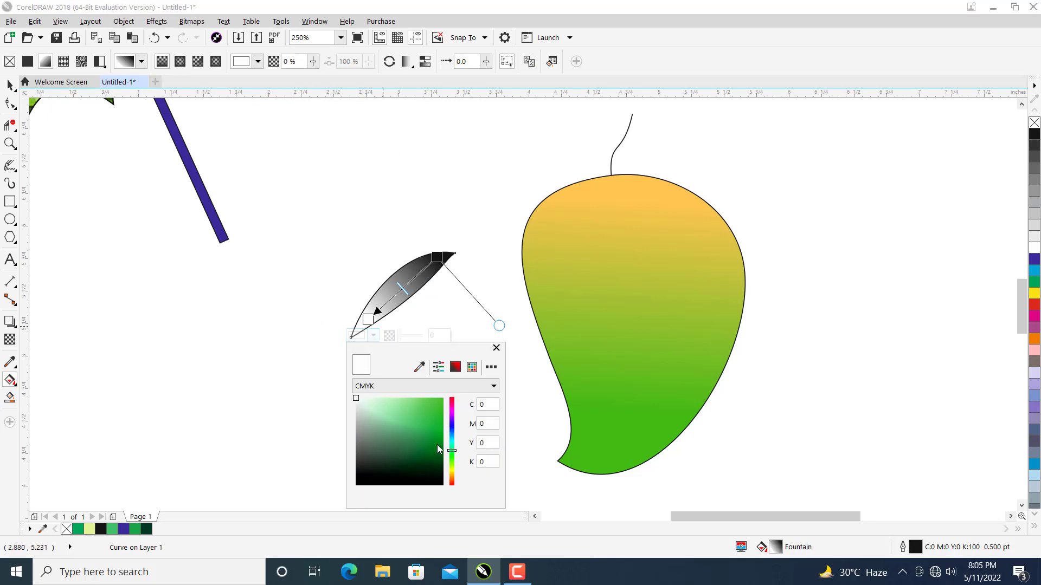
{"action": "left_click", "coordinate": [438, 450]}
- Set the start color of the leaf's fountain fill at its upper tip to yellow C8 M0 Y87 K0
{"action": "left_click", "coordinate": [437, 257]}
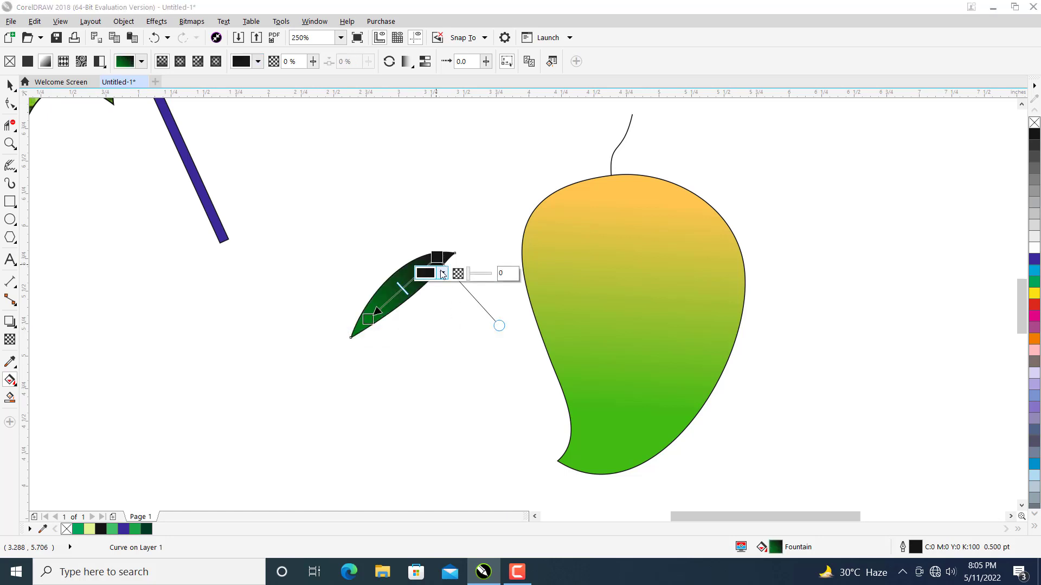
{"action": "left_click", "coordinate": [443, 273]}
{"action": "left_click", "coordinate": [524, 410]}
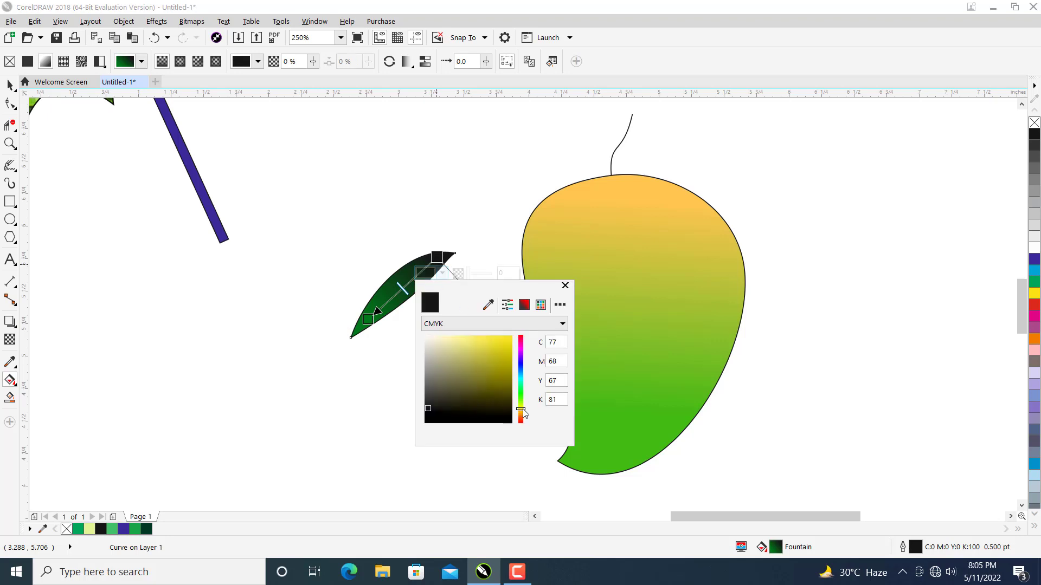
{"action": "left_click", "coordinate": [453, 340]}
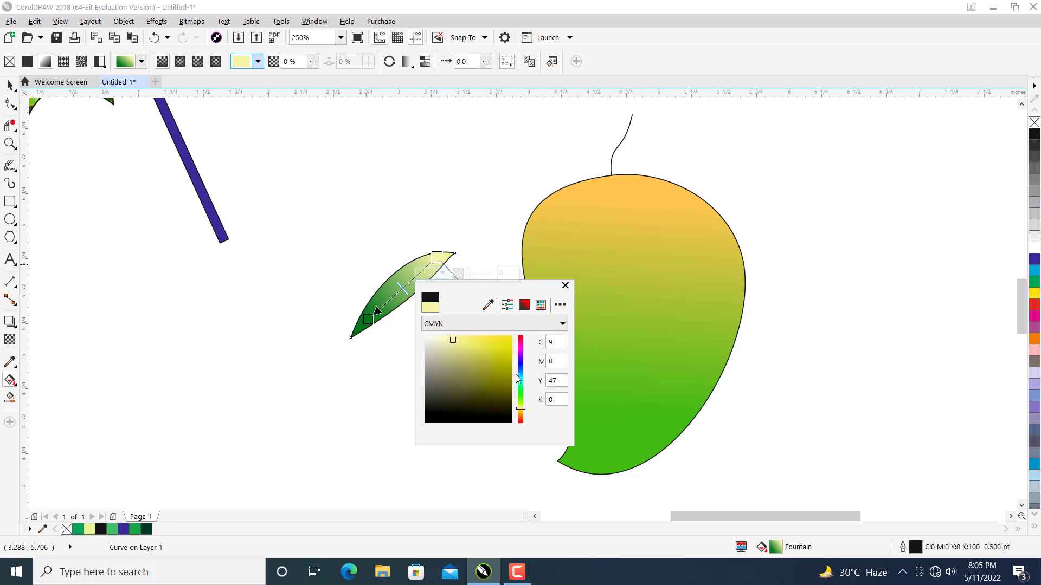
{"action": "left_click", "coordinate": [493, 339]}
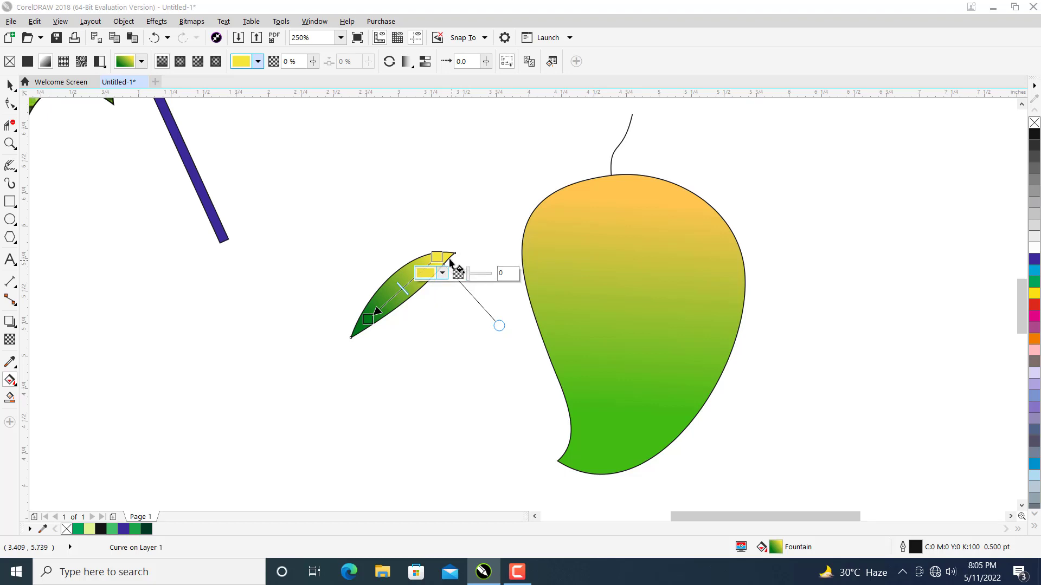
- Lighten the start color at the leaf's upper tip by reducing the yellow component to 54
{"action": "left_click", "coordinate": [443, 272]}
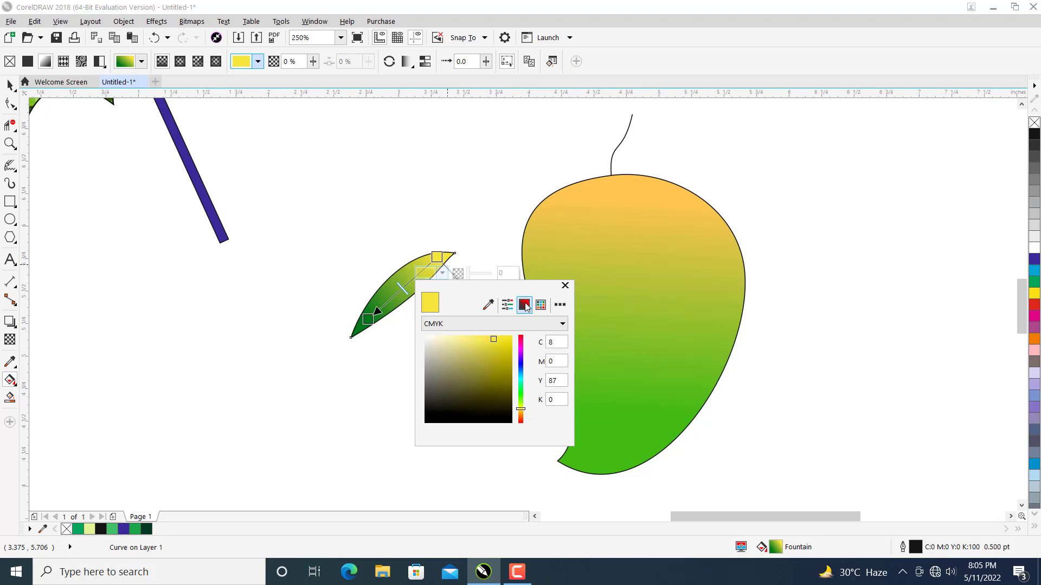
{"action": "left_click", "coordinate": [508, 306]}
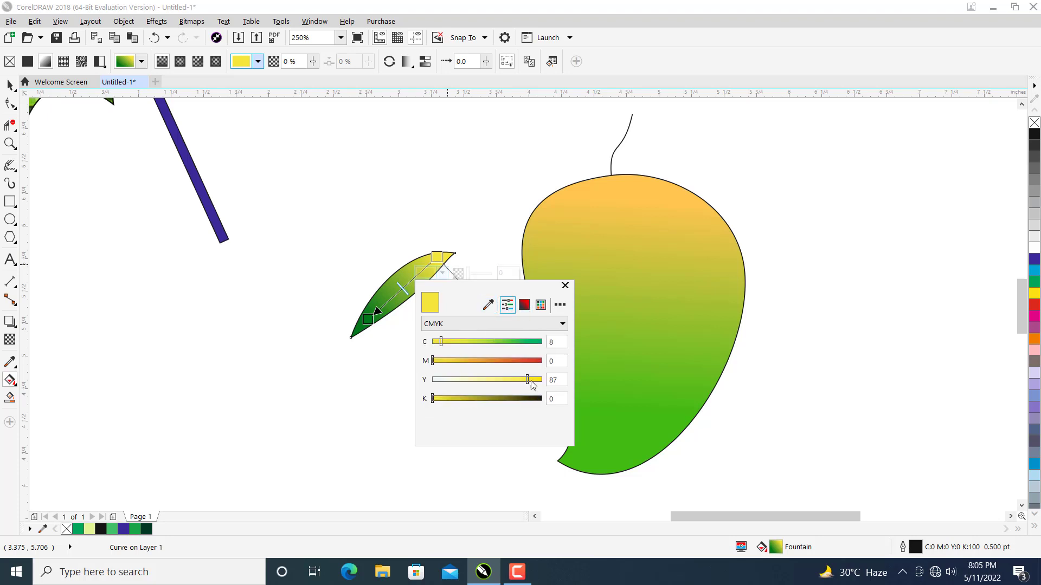
{"action": "left_click_drag", "start_coordinate": [529, 379], "coordinate": [500, 380]}
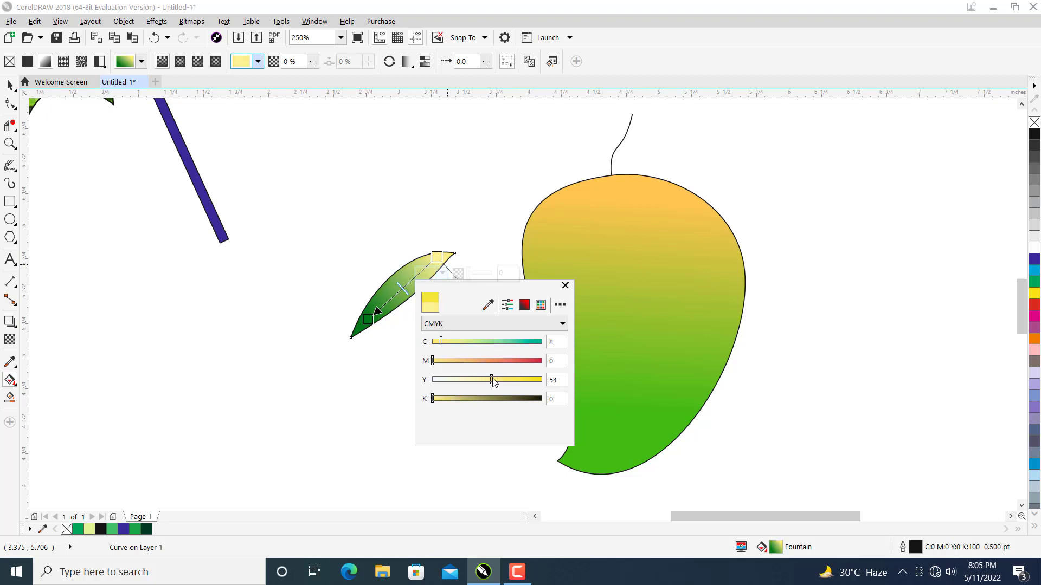
- Make the end color at the leaf's base a darker, duller green by increasing its magenta component
{"action": "left_click", "coordinate": [368, 319]}
{"action": "left_click", "coordinate": [368, 319]}
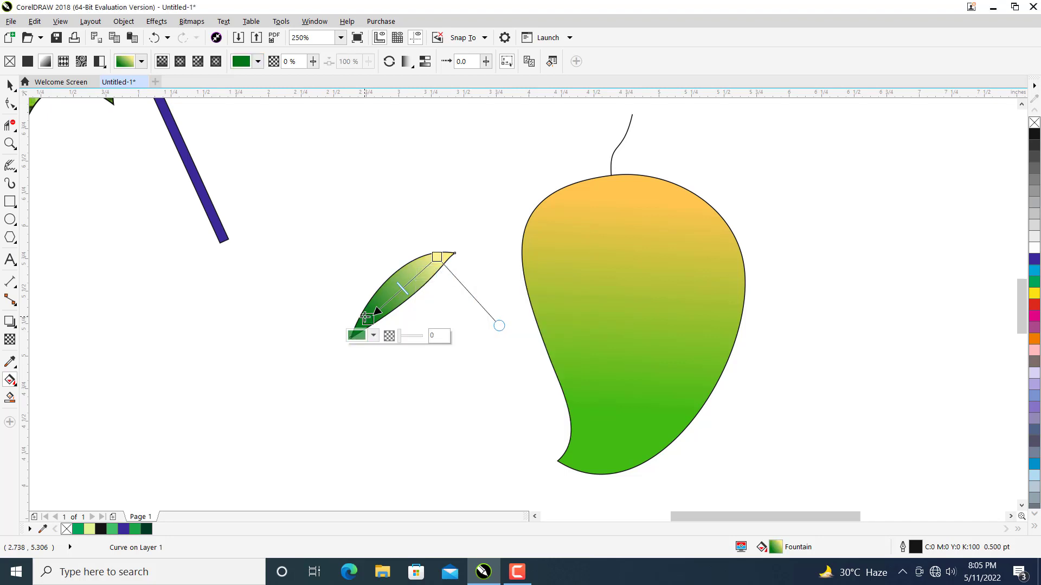
{"action": "left_click", "coordinate": [374, 336]}
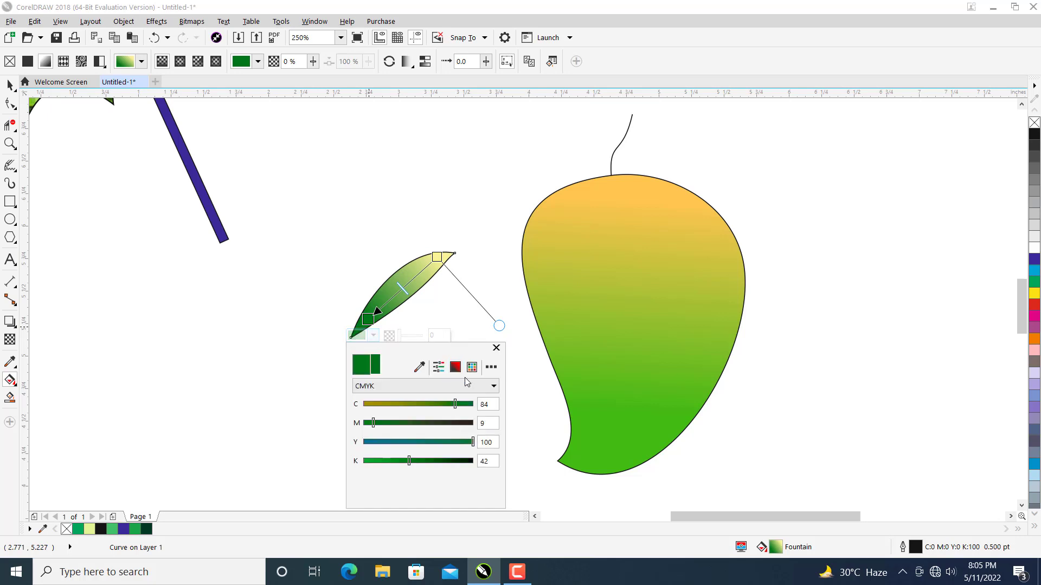
{"action": "left_click_drag", "start_coordinate": [383, 425], "coordinate": [421, 425]}
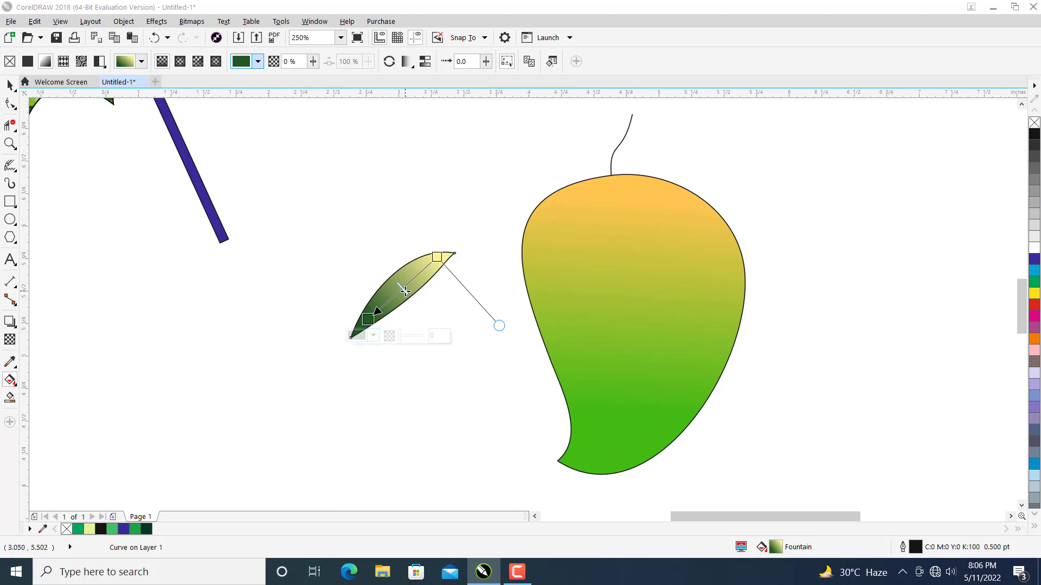
{"action": "left_click", "coordinate": [474, 274]}
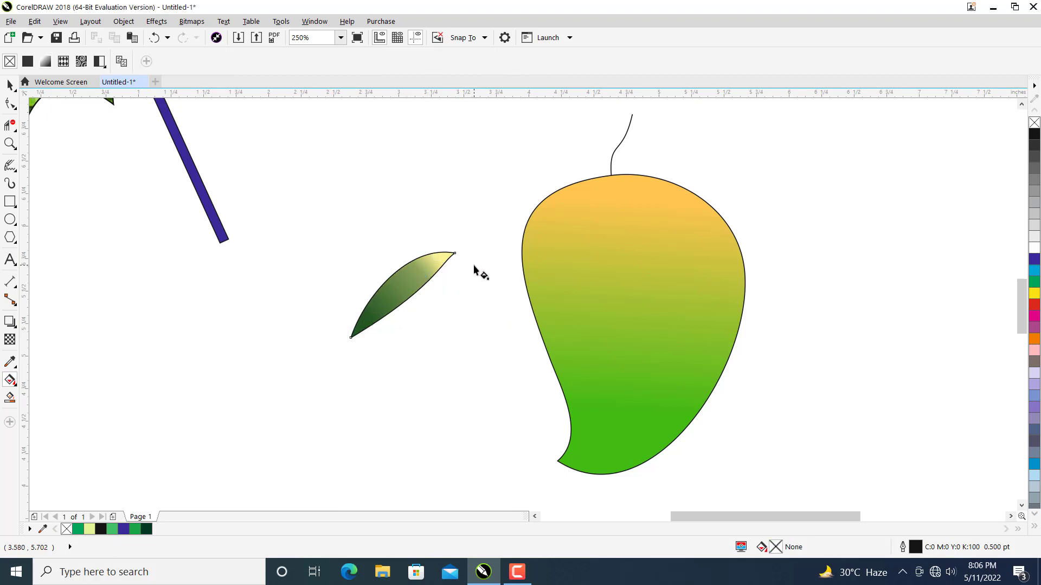
- Move the leaf onto the mango's upper shoulder so that its yellow tip meets the stem
{"action": "scroll", "coordinate": [353, 287], "scroll_direction": "down", "scroll_amount": 2}
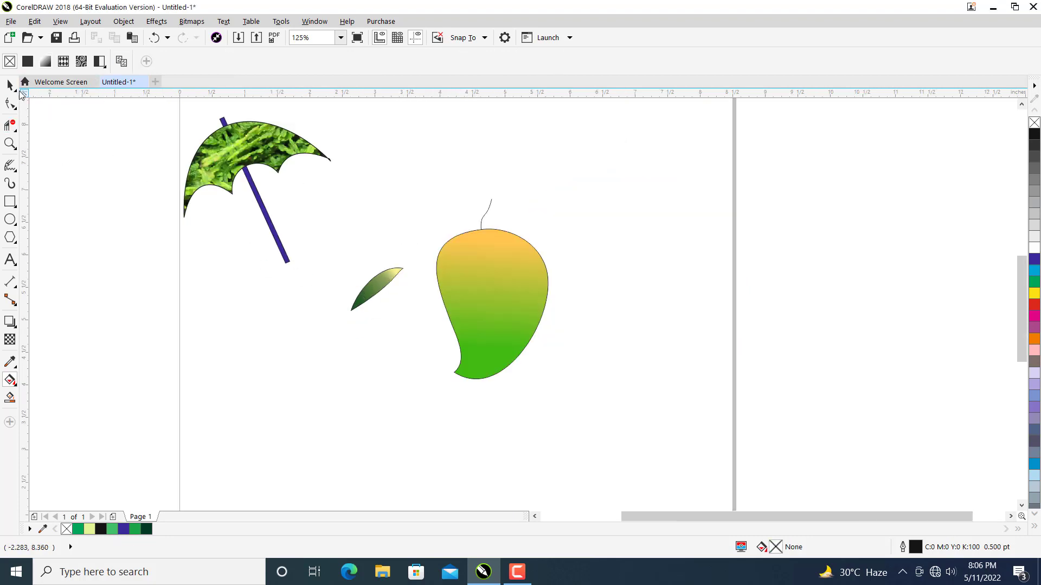
{"action": "left_click", "coordinate": [10, 85]}
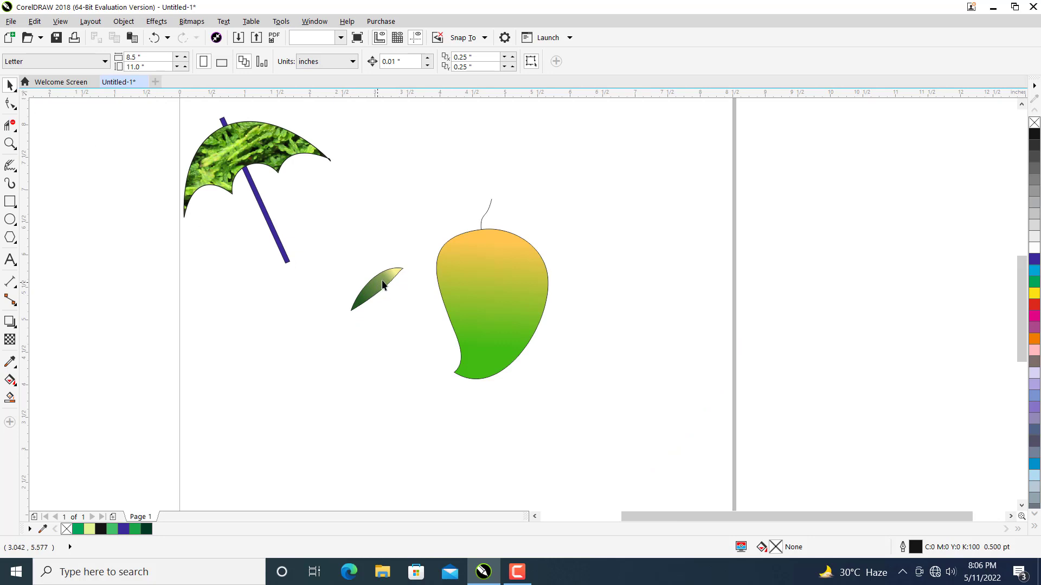
{"action": "left_click_drag", "start_coordinate": [383, 284], "coordinate": [459, 232]}
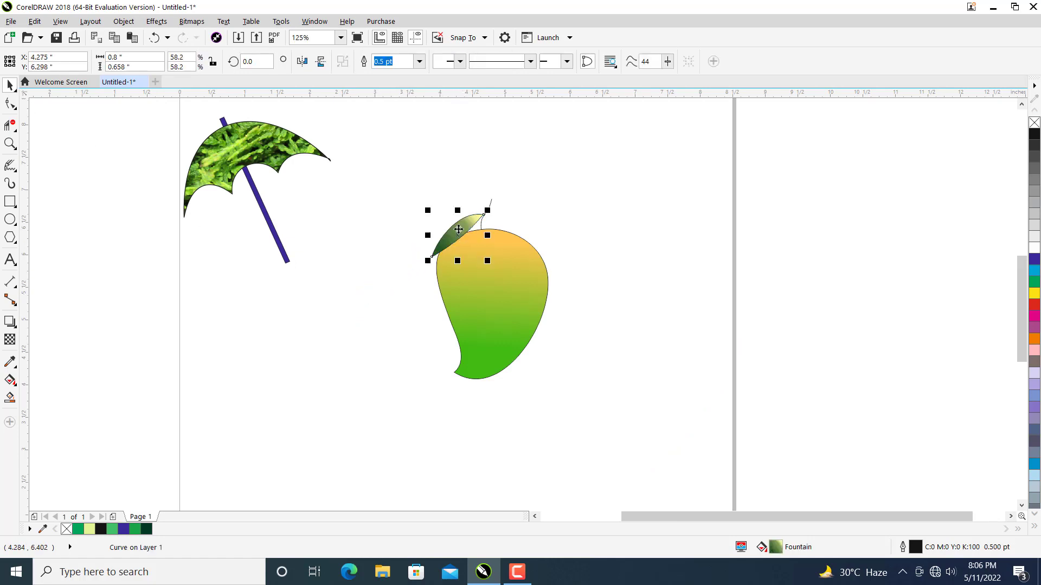
- Remove the outlines from the leaf and the mango body by setting their outline width to None
{"action": "scroll", "coordinate": [474, 223], "scroll_direction": "up", "scroll_amount": 4}
{"action": "scroll", "coordinate": [420, 279], "scroll_direction": "up", "scroll_amount": 2}
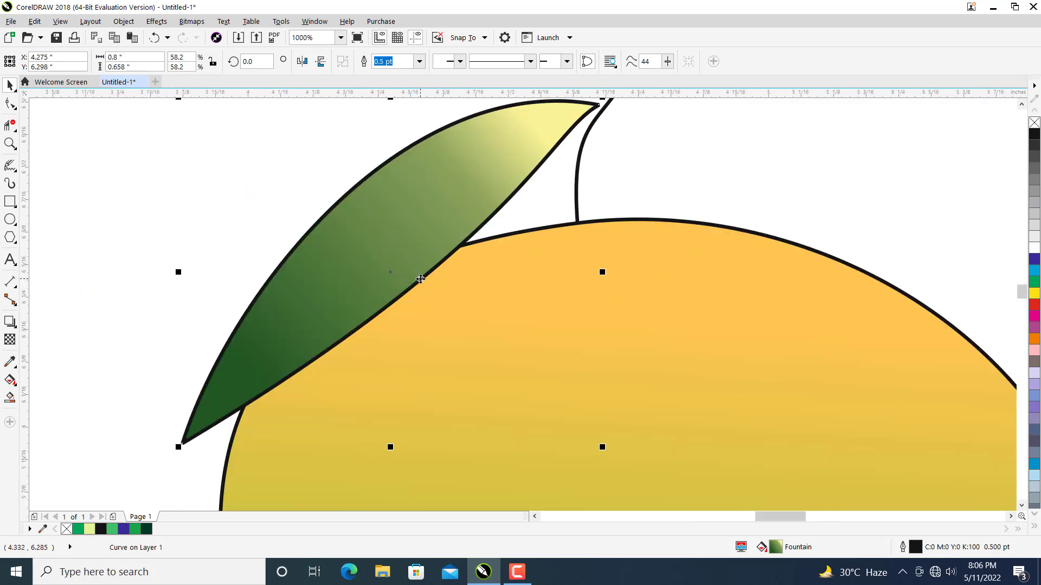
{"action": "scroll", "coordinate": [148, 241], "scroll_direction": "down", "scroll_amount": 2}
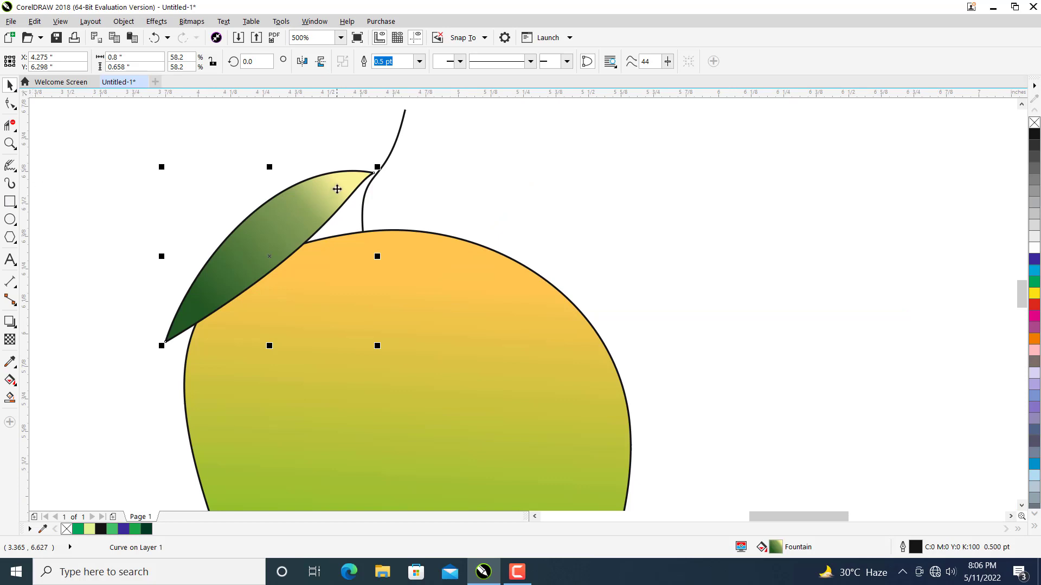
{"action": "left_click", "coordinate": [419, 61]}
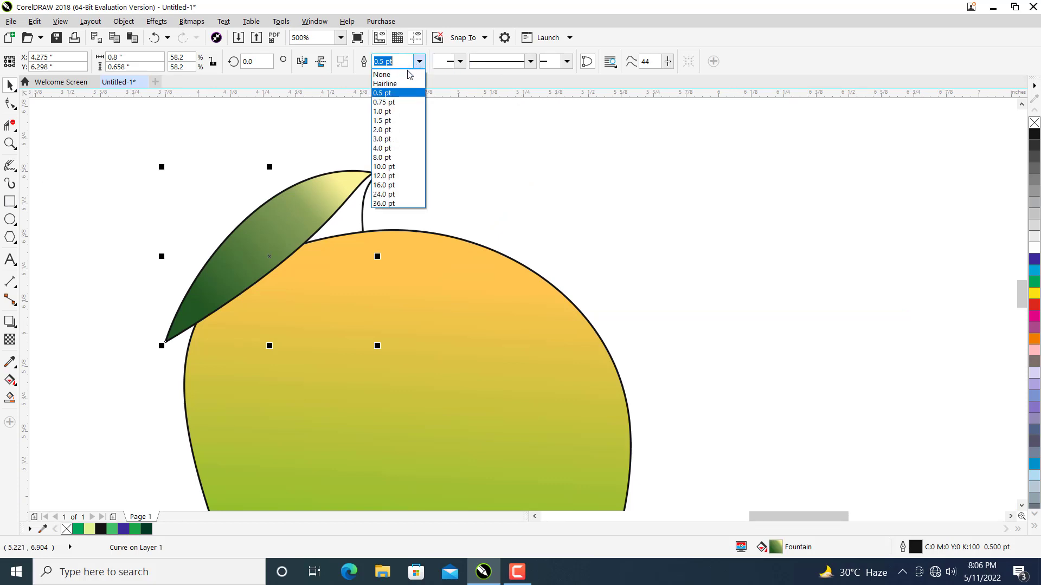
{"action": "left_click", "coordinate": [410, 75]}
{"action": "left_click", "coordinate": [442, 297]}
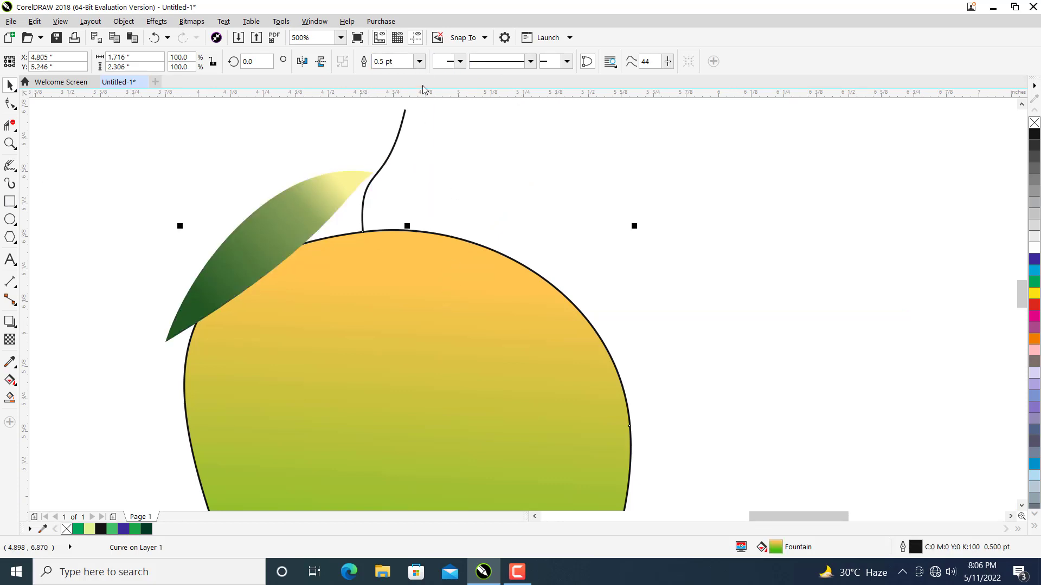
{"action": "left_click", "coordinate": [419, 61]}
{"action": "left_click", "coordinate": [409, 74]}
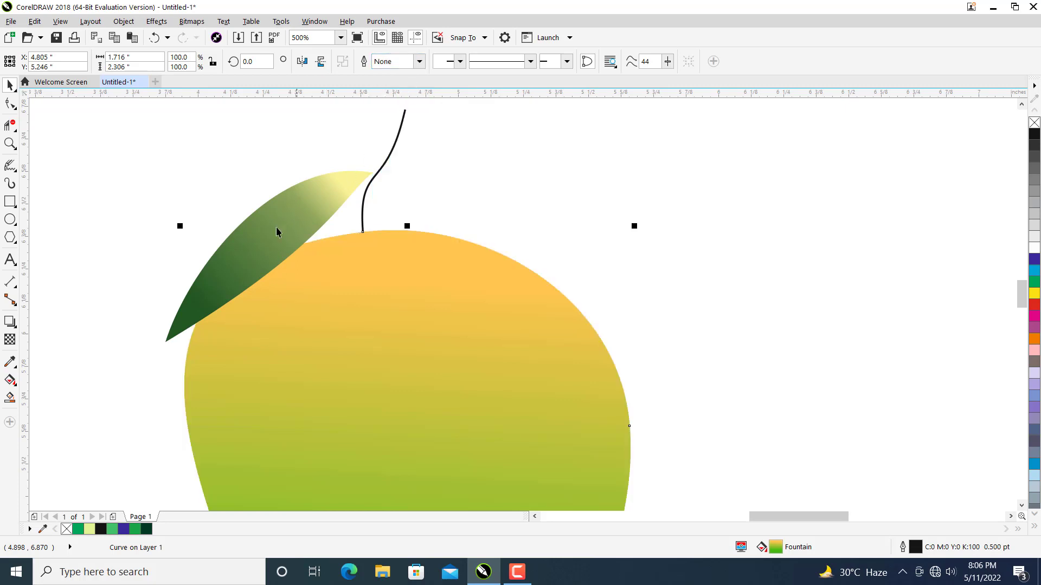
- Draw a freehand midrib from the leaf's dark base to its yellow tip and set its outline to Hairline
{"action": "left_click", "coordinate": [16, 172]}
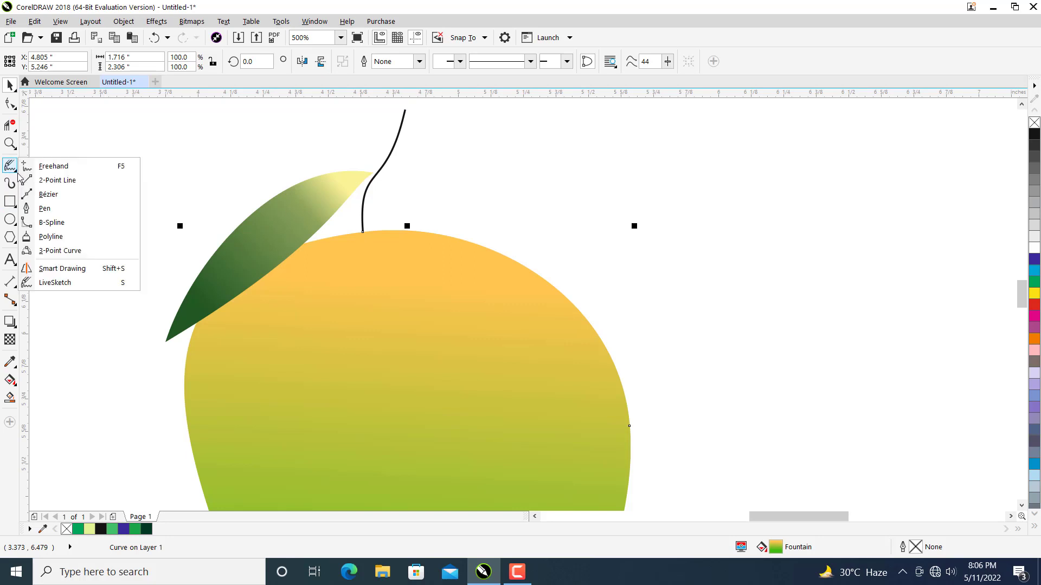
{"action": "left_click", "coordinate": [49, 166]}
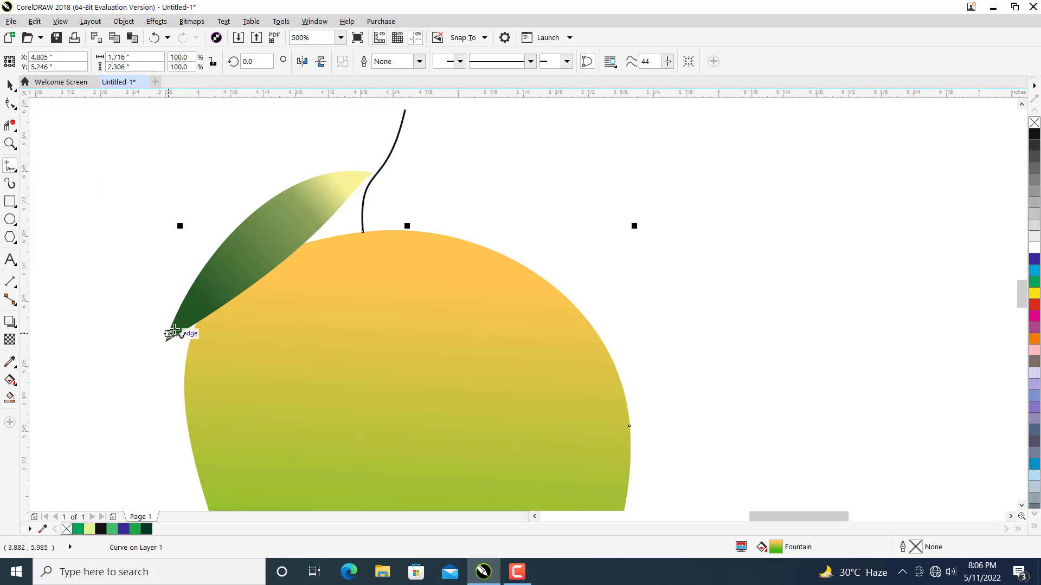
{"action": "mouse_move", "coordinate": [169, 337]}
{"action": "left_mouse_down"}
{"action": "mouse_move", "coordinate": [279, 229]}
{"action": "mouse_move", "coordinate": [373, 173]}
{"action": "left_mouse_up"}
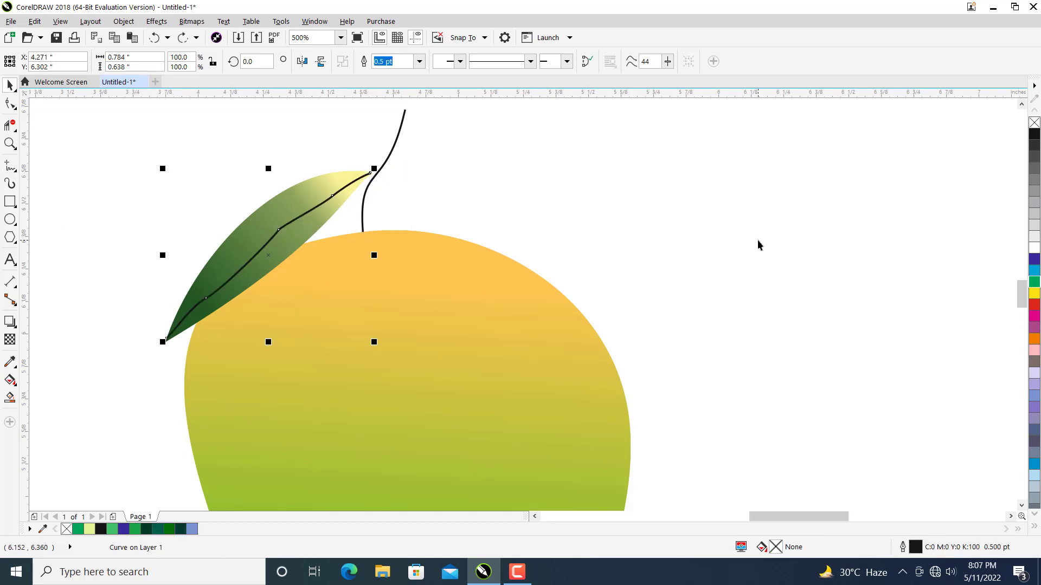
{"action": "left_click", "coordinate": [419, 61]}
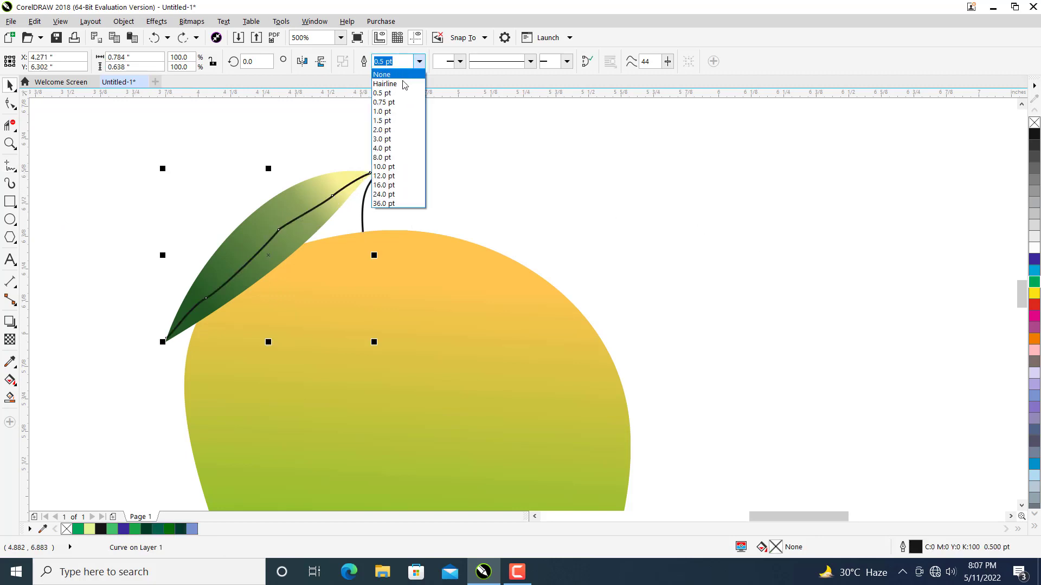
{"action": "left_click", "coordinate": [403, 84]}
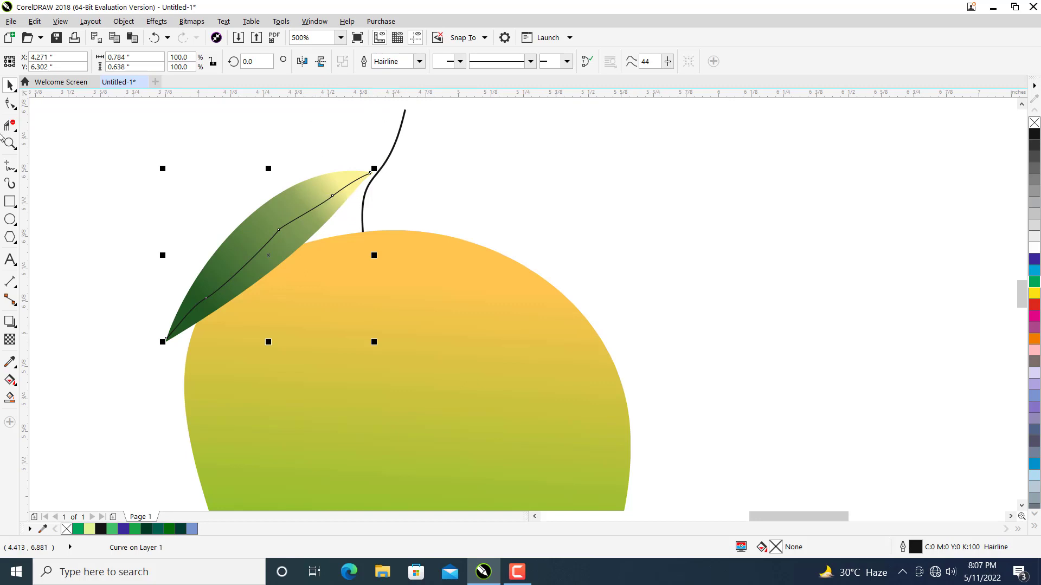
- Draw seven short freehand side veins branching from the midrib toward both edges of the leaf
{"action": "scroll", "coordinate": [227, 208], "scroll_direction": "up", "scroll_amount": 2}
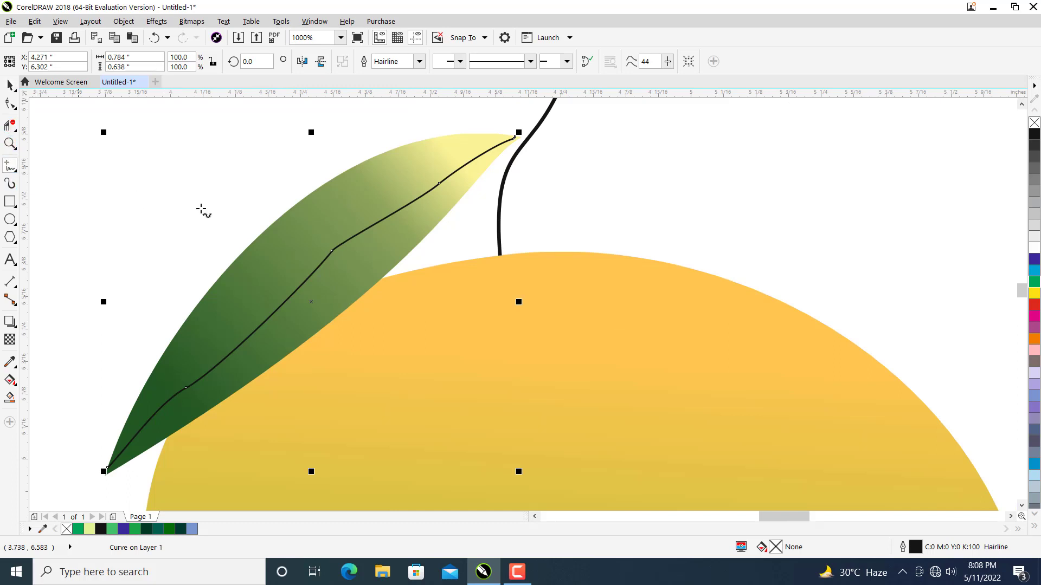
{"action": "left_click", "coordinate": [467, 163]}
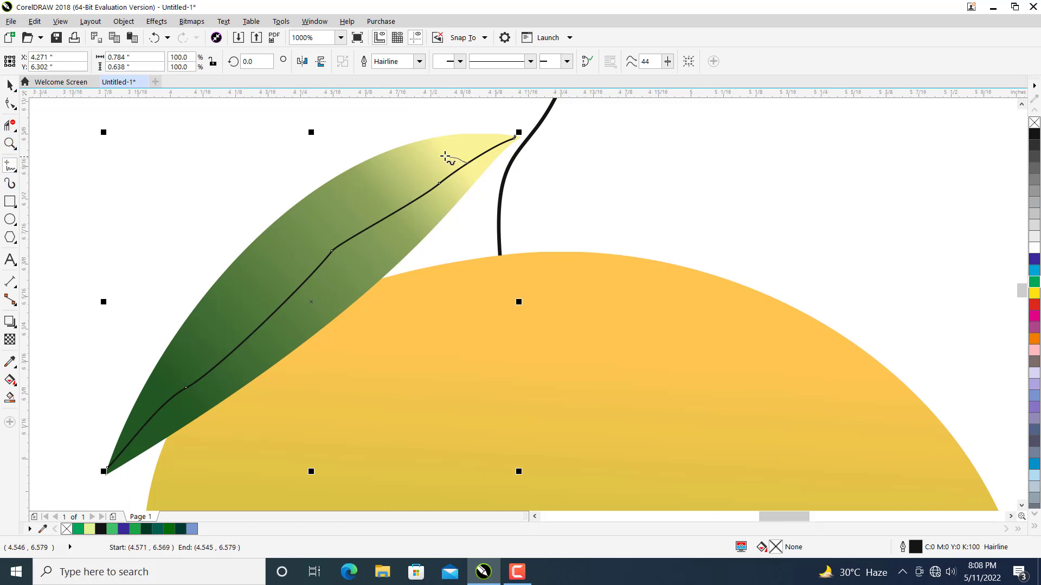
{"action": "left_click", "coordinate": [402, 145]}
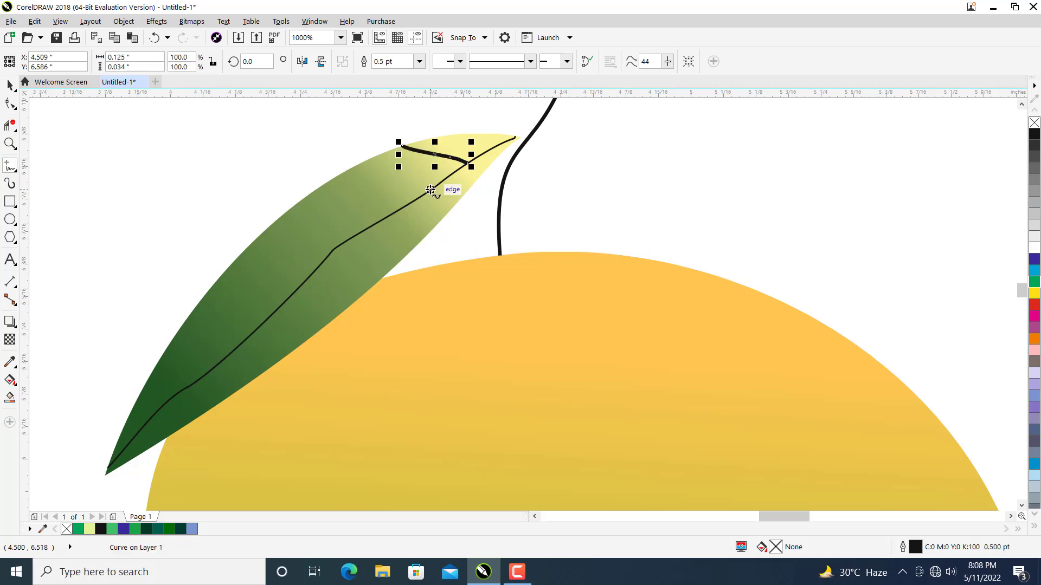
{"action": "left_click", "coordinate": [430, 189]}
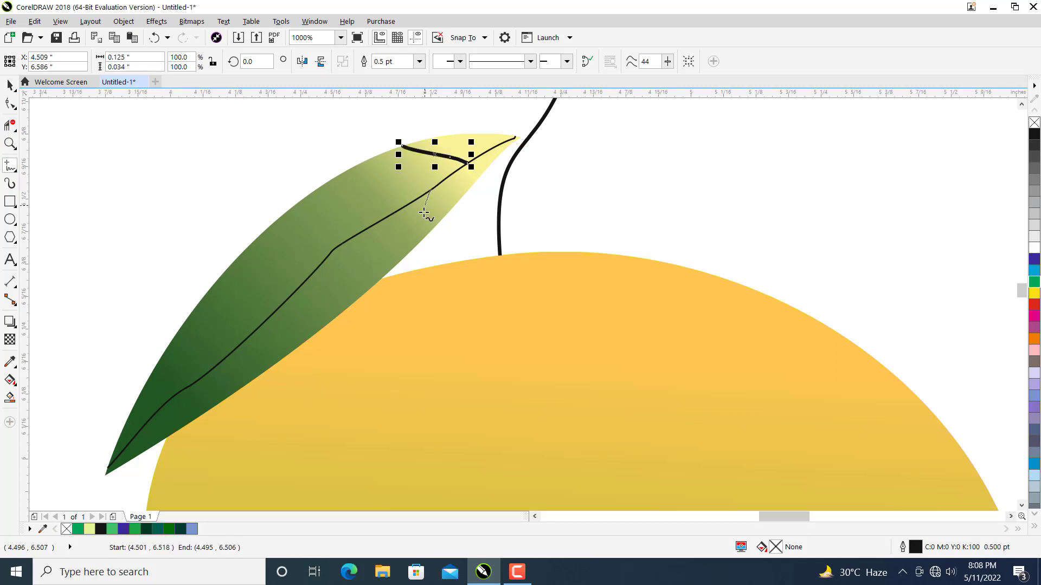
{"action": "left_click", "coordinate": [416, 247]}
{"action": "left_click", "coordinate": [387, 218]}
{"action": "left_click_drag", "start_coordinate": [348, 211], "coordinate": [291, 214]}
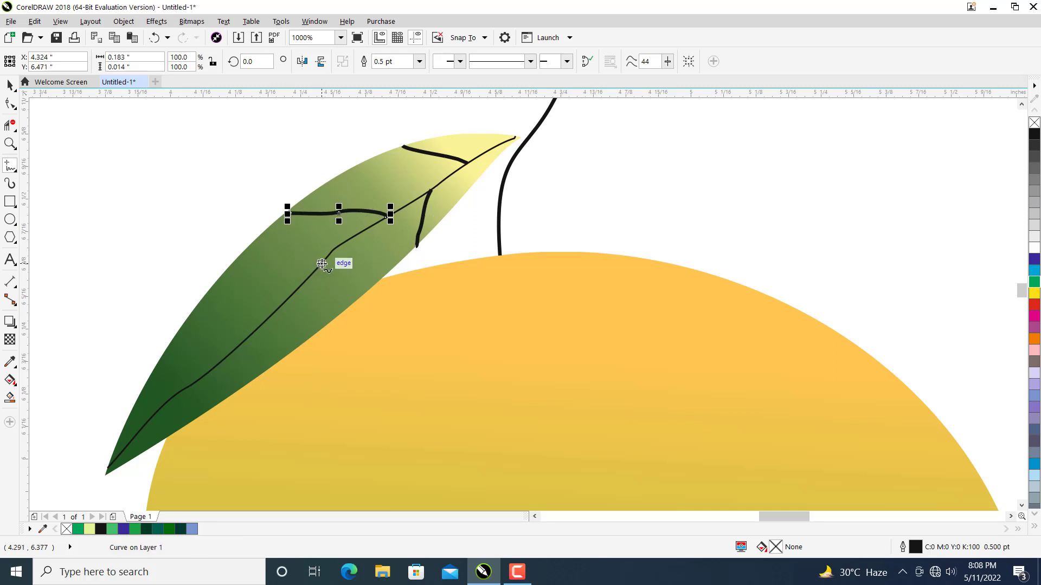
{"action": "left_click_drag", "start_coordinate": [321, 264], "coordinate": [307, 342]}
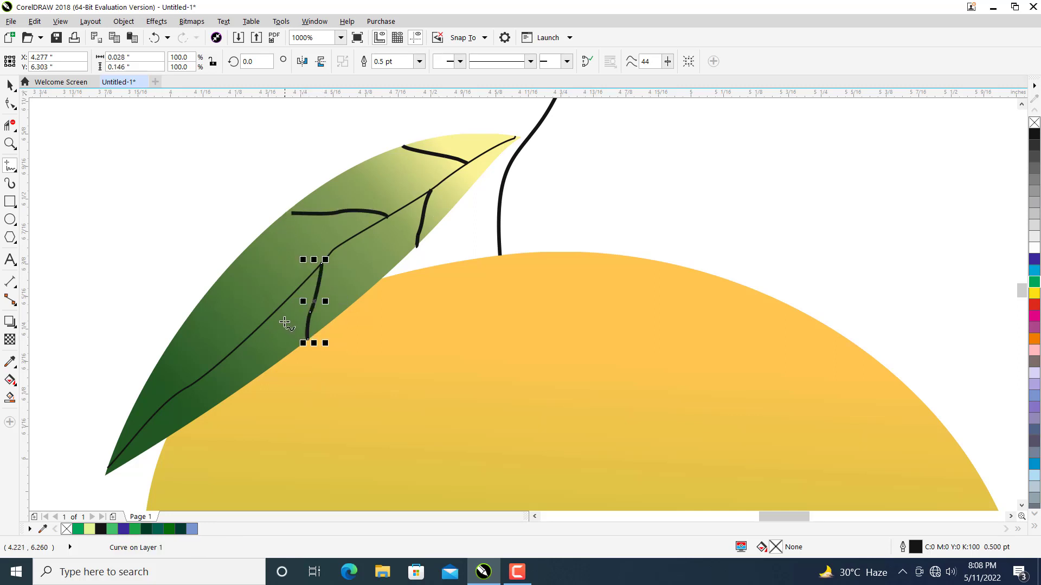
{"action": "left_click_drag", "start_coordinate": [277, 310], "coordinate": [188, 320]}
{"action": "mouse_move", "coordinate": [211, 369]}
{"action": "left_mouse_down"}
{"action": "mouse_move", "coordinate": [191, 422]}
{"action": "mouse_move", "coordinate": [162, 394]}
{"action": "mouse_move", "coordinate": [138, 391]}
{"action": "left_mouse_up"}
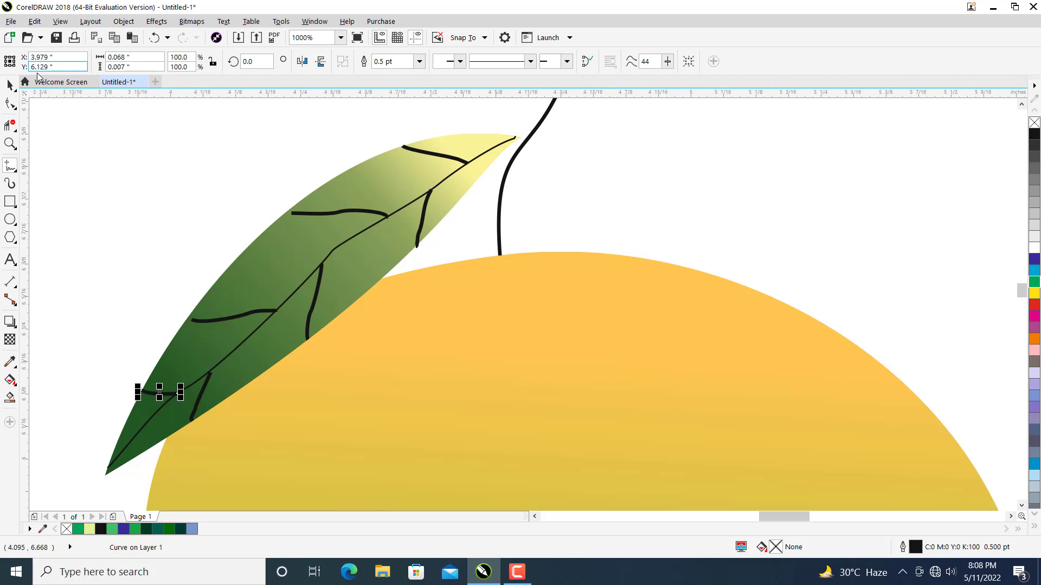
- Set the outline width of all seven side veins to Hairline and deselect them
{"action": "left_click", "coordinate": [10, 85]}
{"action": "left_click_drag", "start_coordinate": [108, 112], "coordinate": [466, 435]}
{"action": "left_click", "coordinate": [549, 62]}
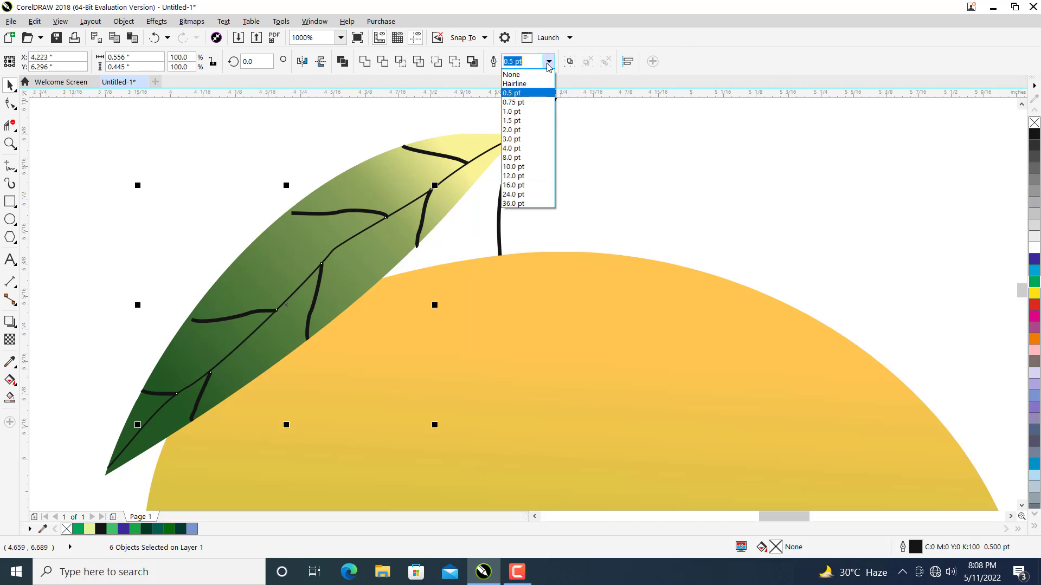
{"action": "left_click", "coordinate": [515, 80]}
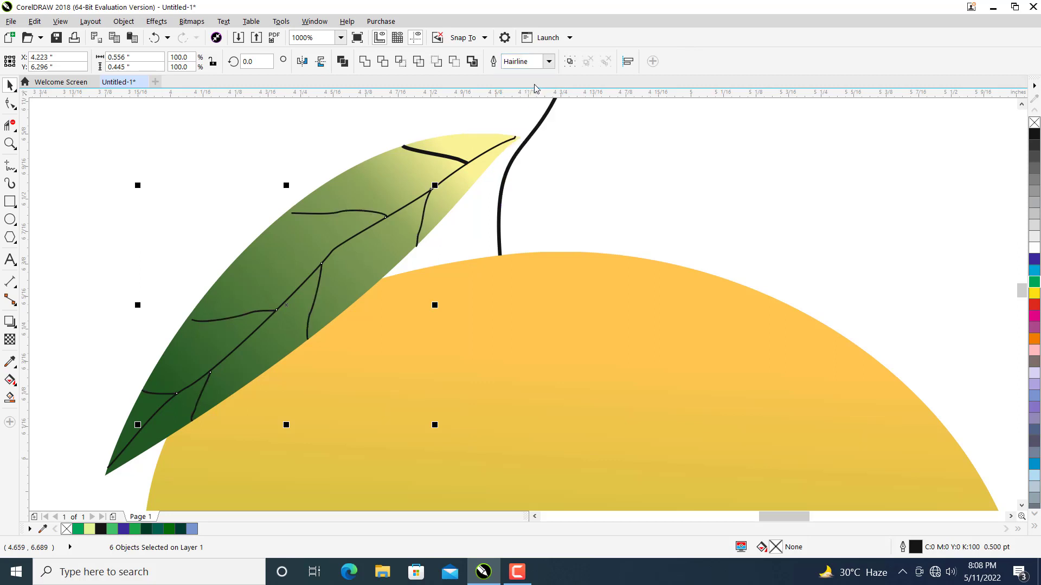
{"action": "left_click", "coordinate": [432, 154]}
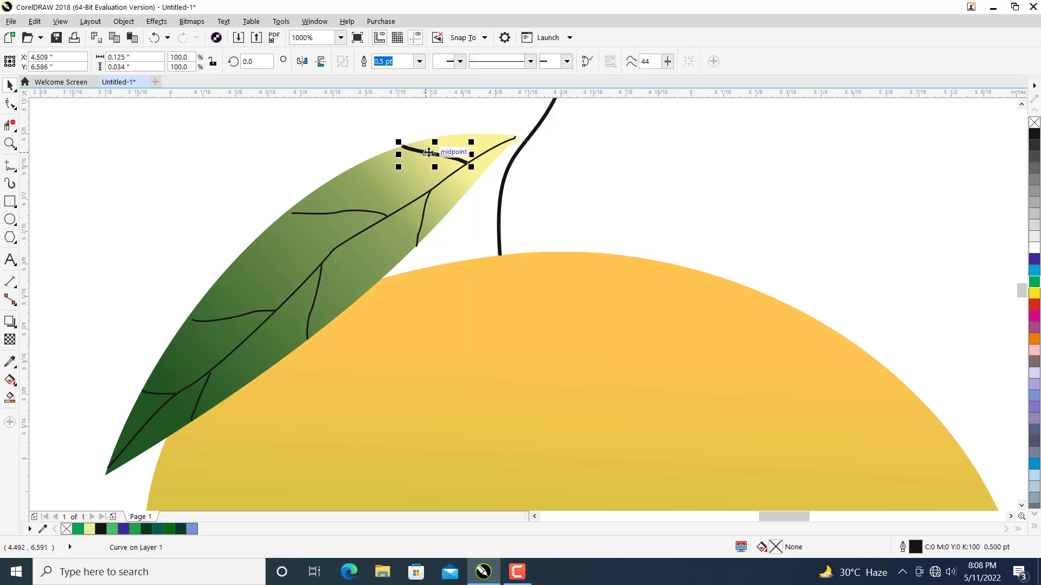
{"action": "left_click", "coordinate": [419, 62]}
{"action": "left_click", "coordinate": [398, 75]}
{"action": "scroll", "coordinate": [576, 147], "scroll_direction": "down", "scroll_amount": 4}
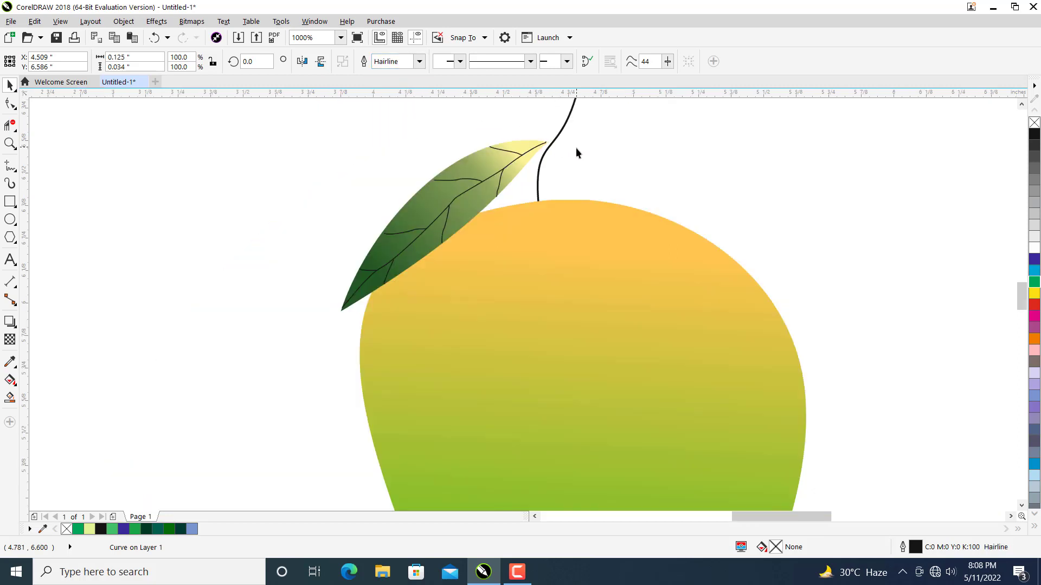
{"action": "left_click", "coordinate": [705, 183]}
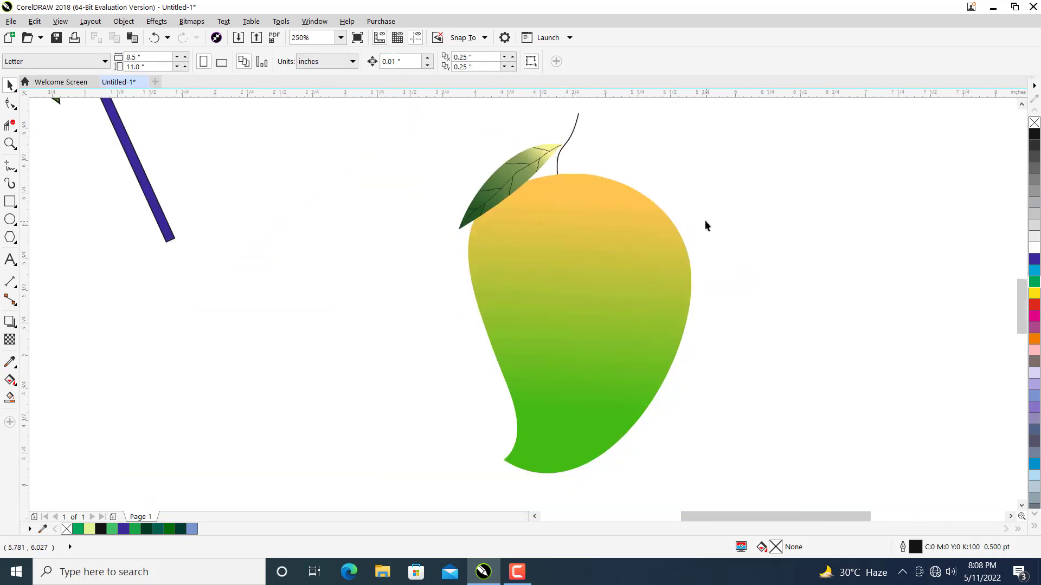
{"action": "scroll", "coordinate": [704, 220], "scroll_direction": "down", "scroll_amount": 2}
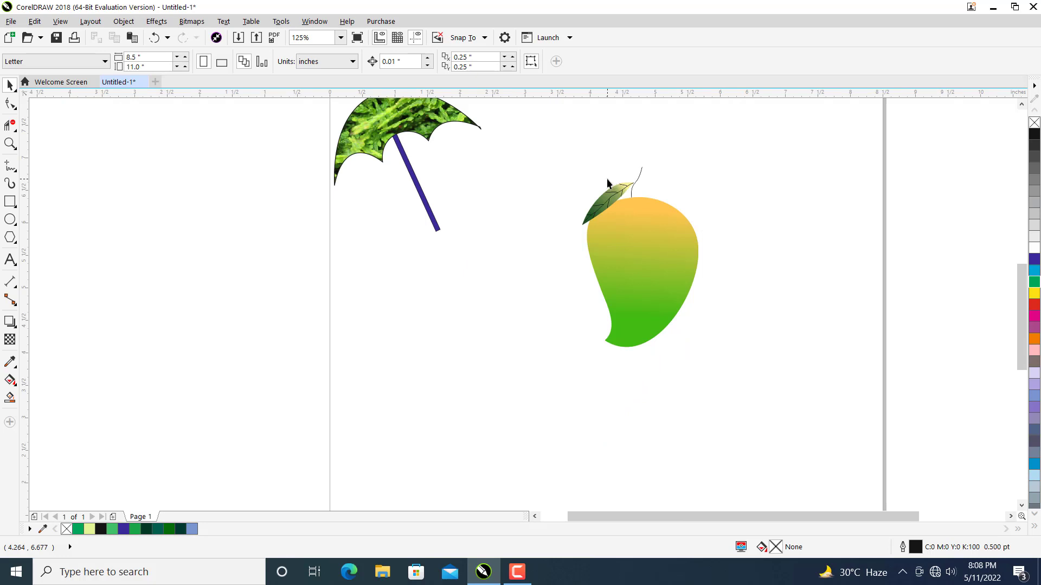
{"action": "left_click_drag", "start_coordinate": [695, 185], "coordinate": [612, 235]}
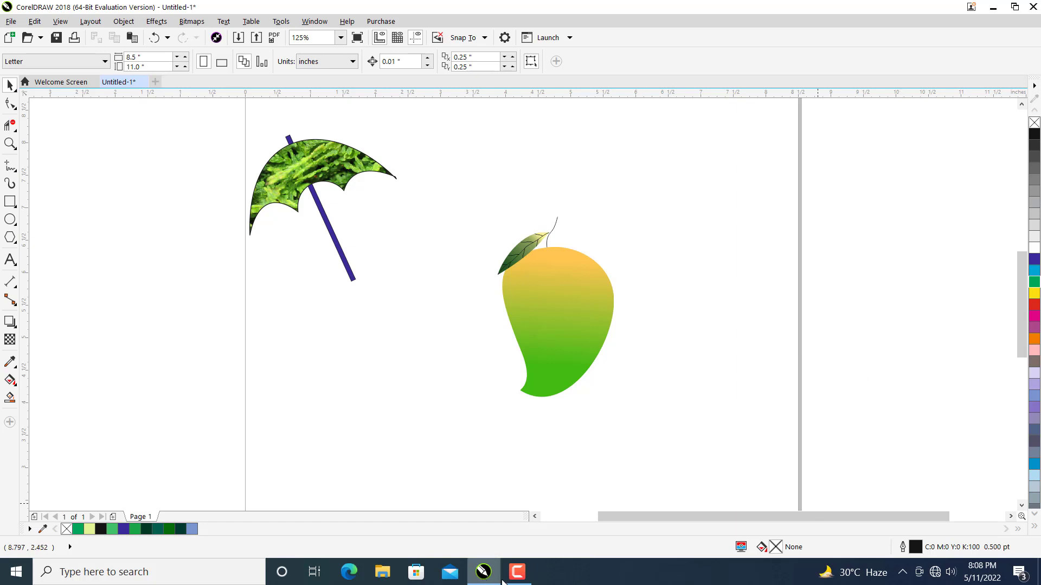
{"action": "left_click", "coordinate": [517, 572]}
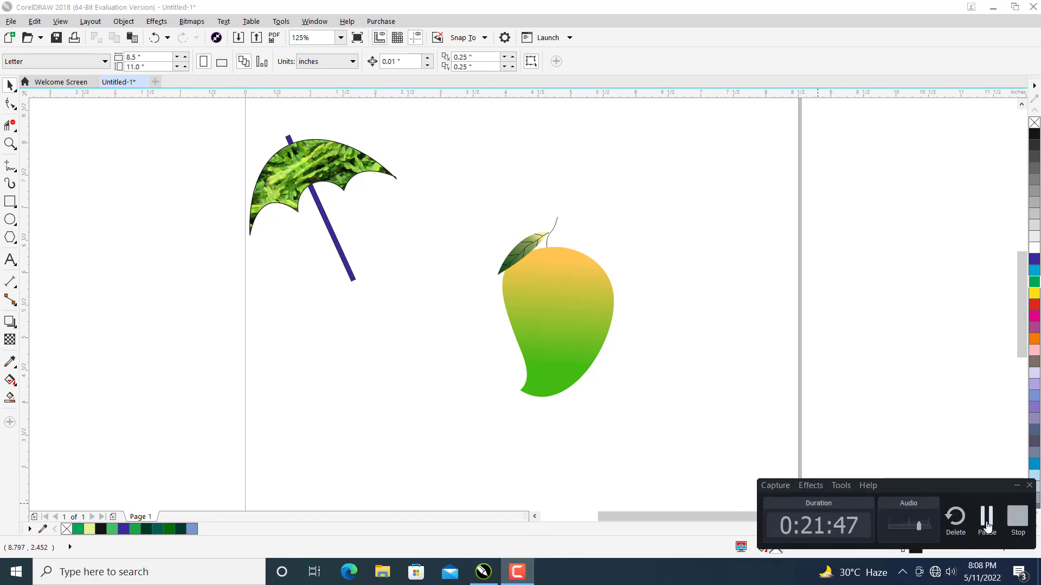